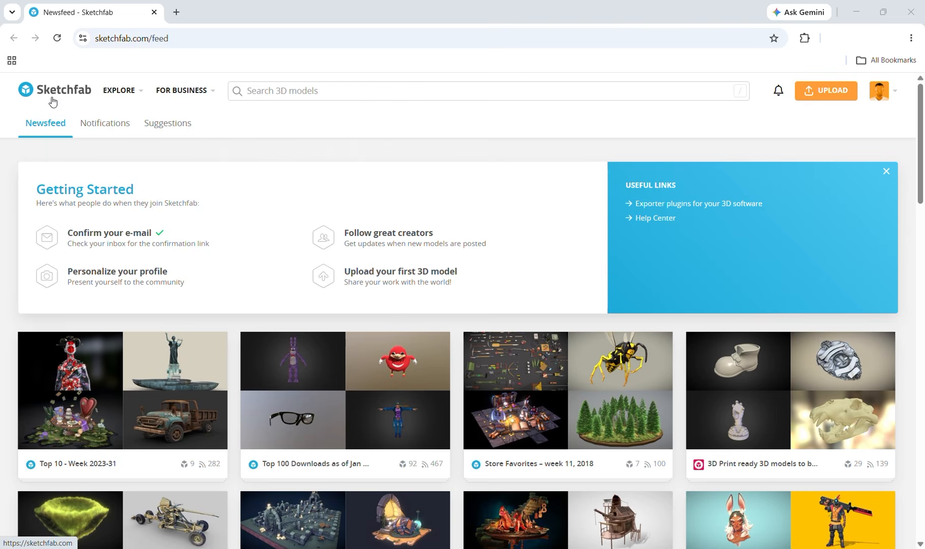
- Search the 3D models for "trophy" and filter the results to the Free Standard license
{"action": "left_click", "coordinate": [245, 90]}
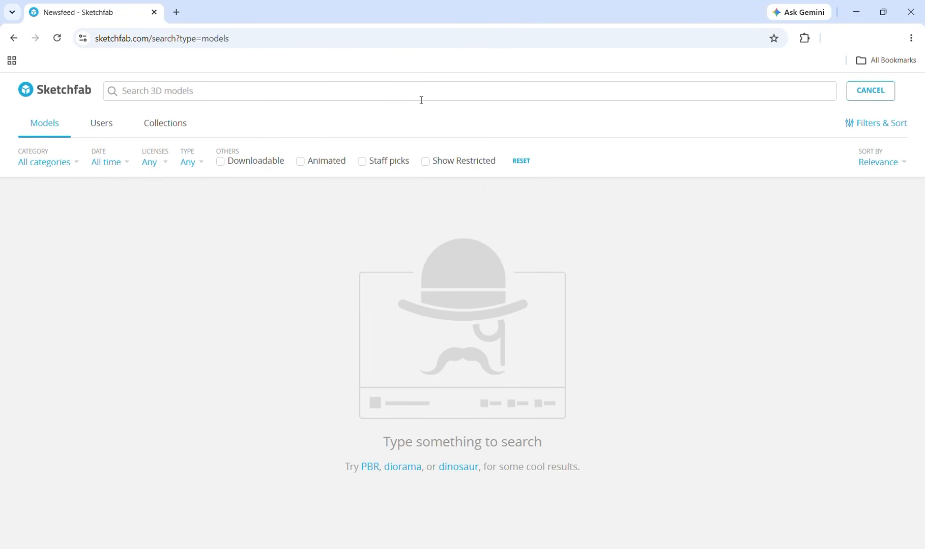
{"action": "type", "text": "trophy"}
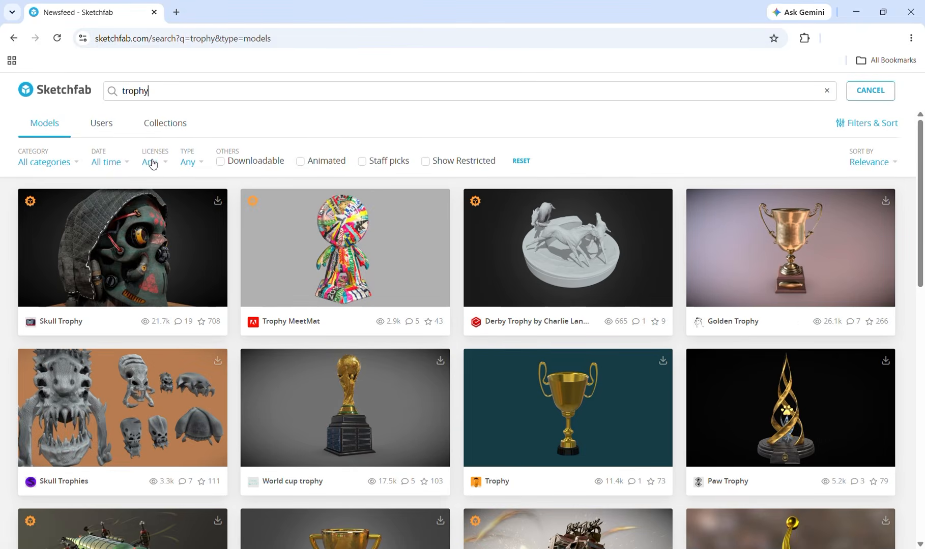
{"action": "left_click", "coordinate": [161, 168]}
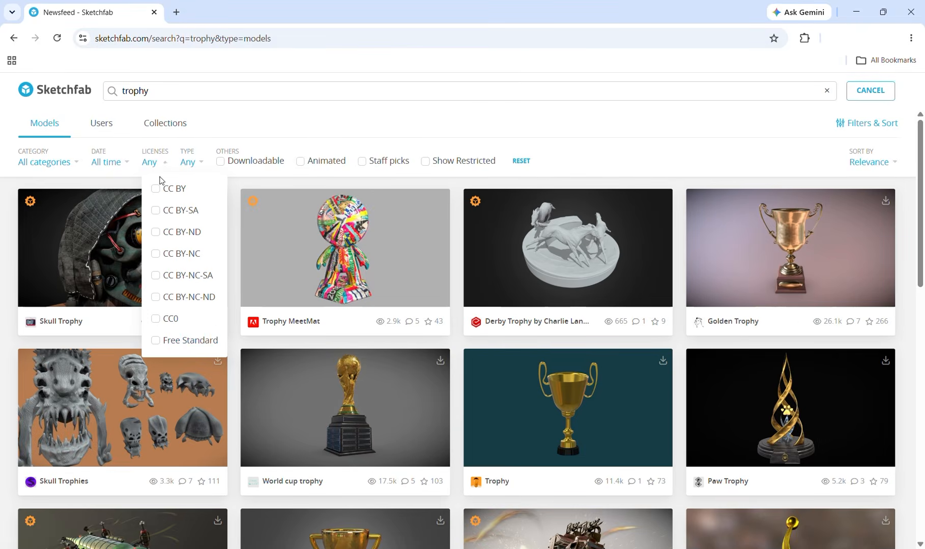
{"action": "left_click", "coordinate": [187, 342]}
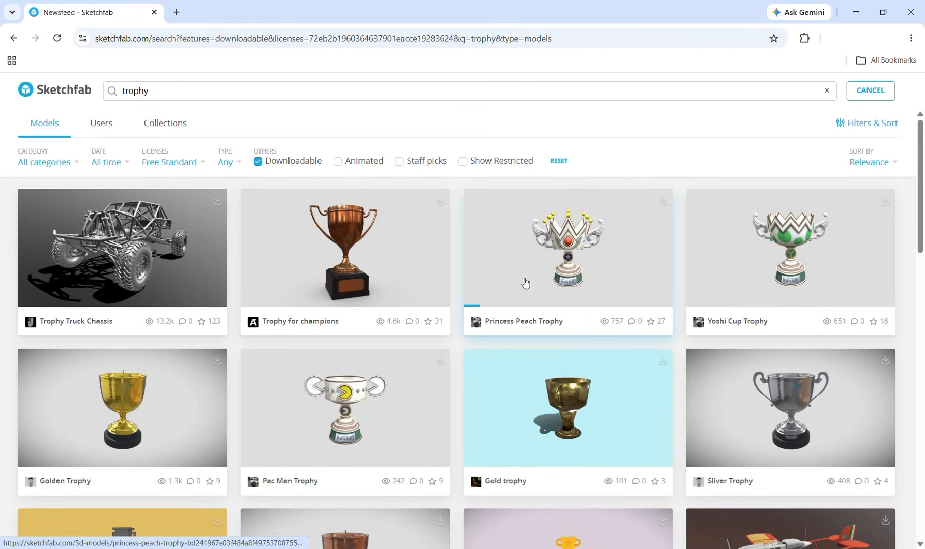
- Open the Low-poly EPL Trophy model from the results and bring up its available download formats
{"action": "scroll", "coordinate": [636, 448], "scroll_direction": "down", "scroll_amount": 1}
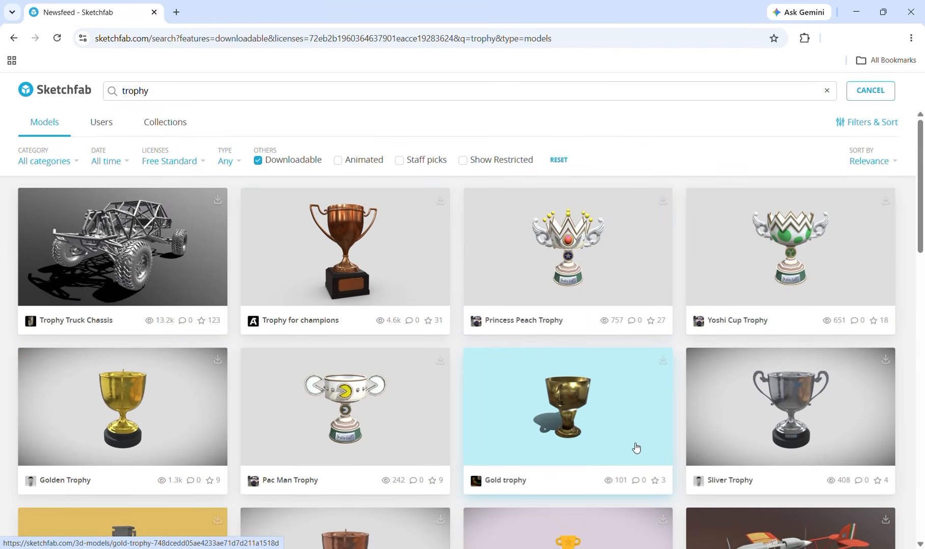
{"action": "scroll", "coordinate": [637, 449], "scroll_direction": "down", "scroll_amount": 6}
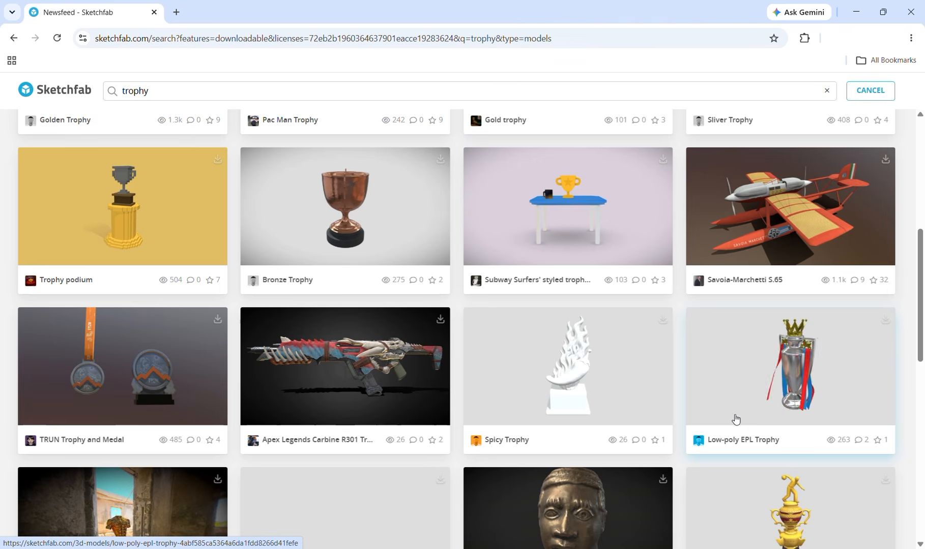
{"action": "left_click", "coordinate": [794, 367]}
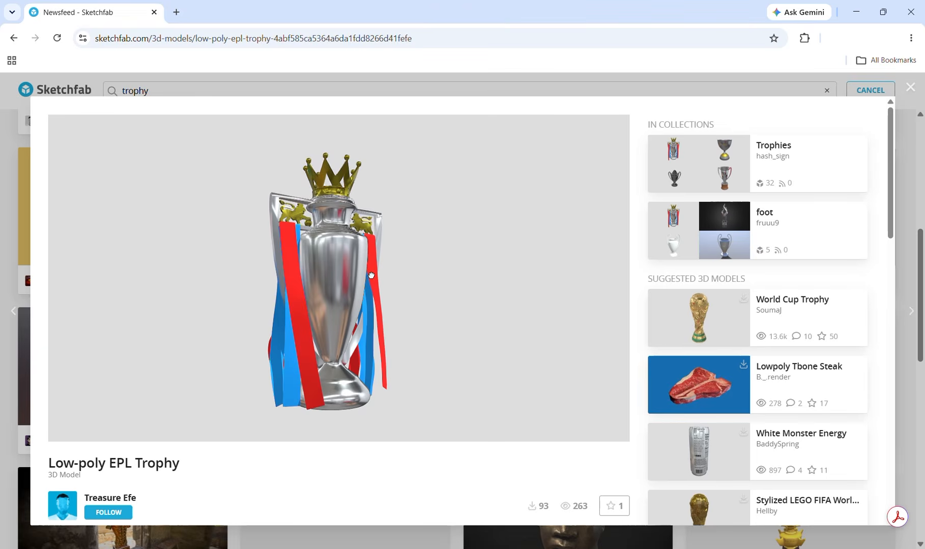
{"action": "left_click_drag", "start_coordinate": [377, 279], "coordinate": [326, 318]}
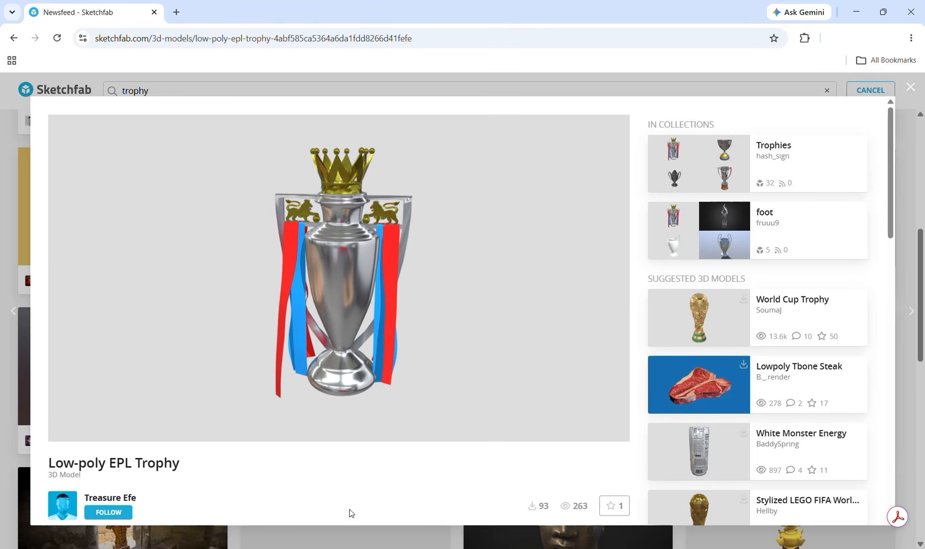
{"action": "scroll", "coordinate": [351, 512], "scroll_direction": "down", "scroll_amount": 5}
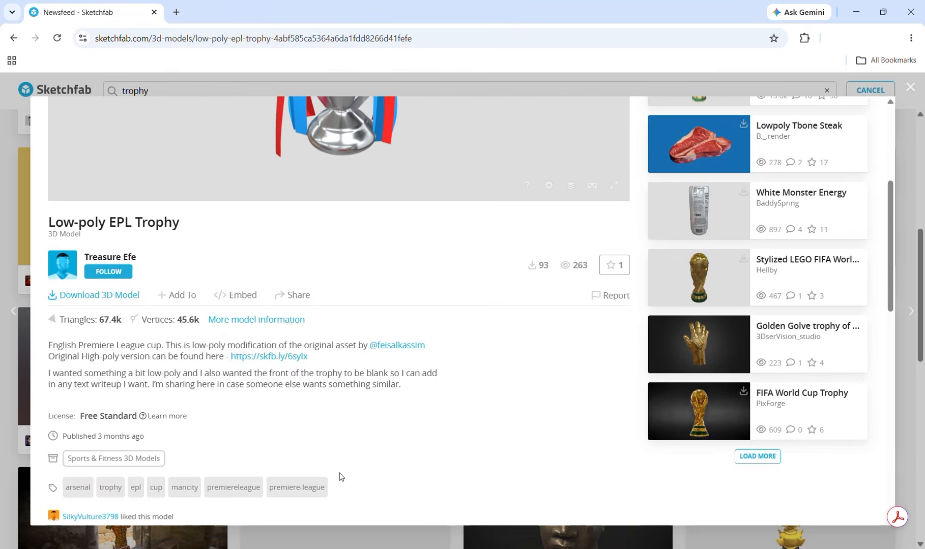
{"action": "left_click", "coordinate": [129, 300]}
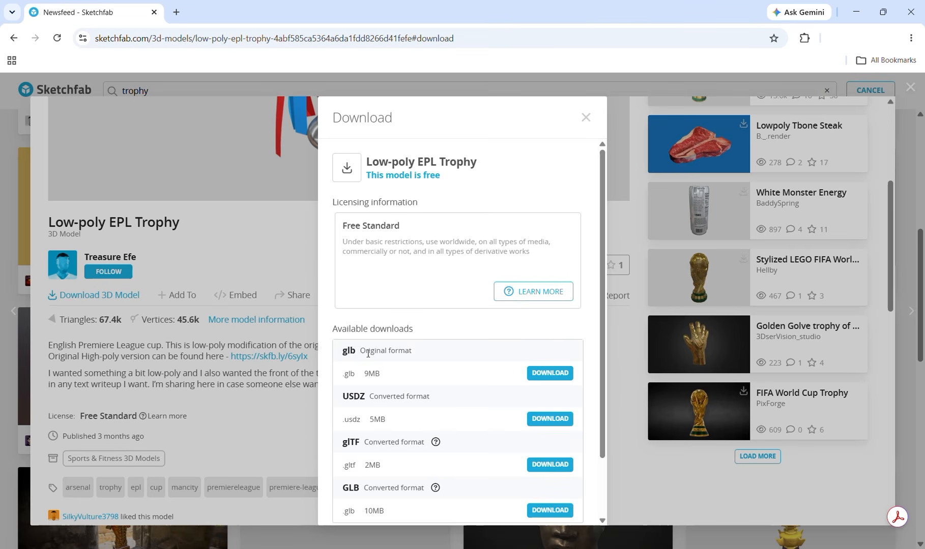
{"action": "scroll", "coordinate": [351, 384], "scroll_direction": "down", "scroll_amount": 2}
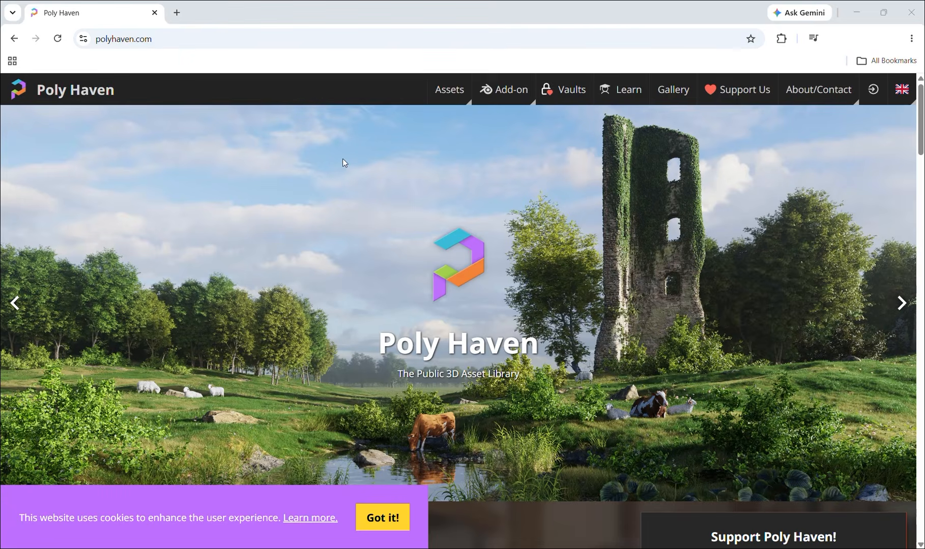
- On Poly Haven, open the Industrial Pipe & Valve 01 HDRI from the Industrial category of HDRIs
{"action": "mouse_move", "coordinate": [449, 98]}
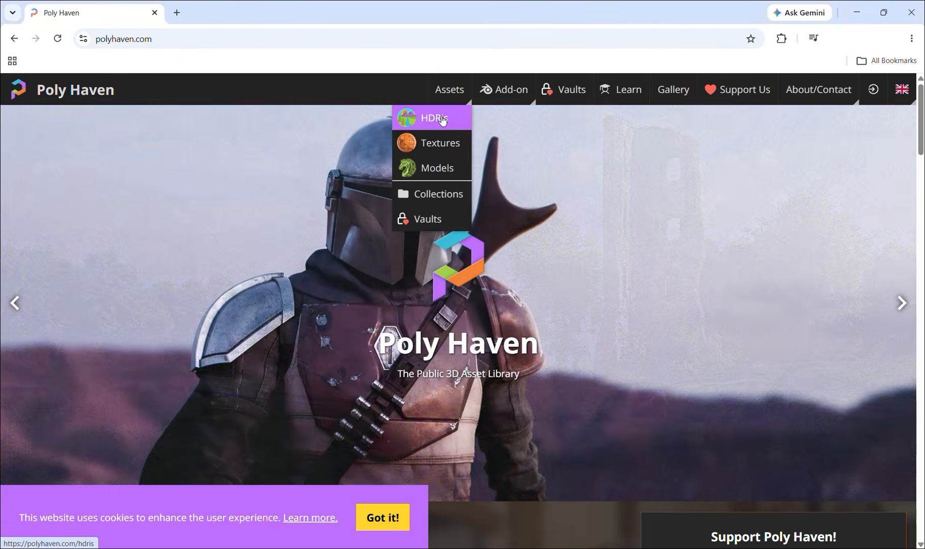
{"action": "left_click", "coordinate": [442, 119]}
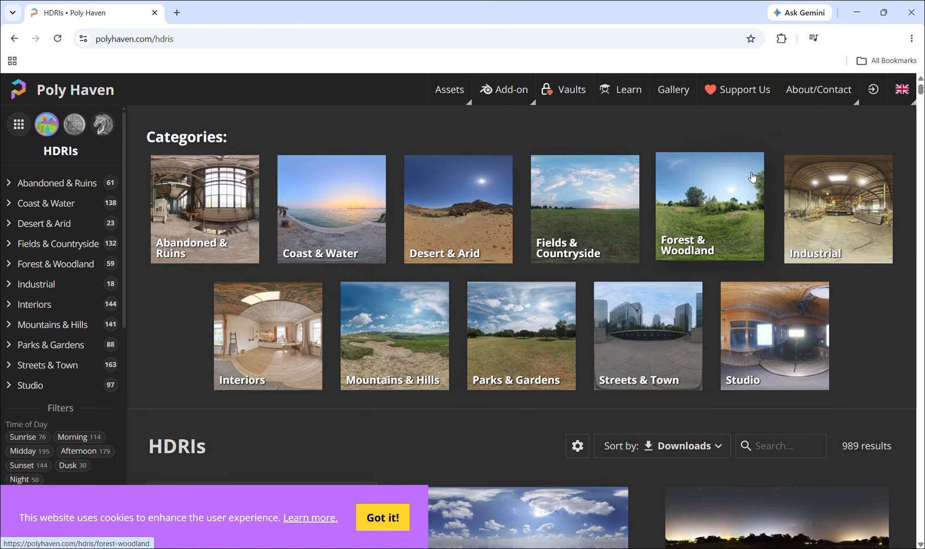
{"action": "left_click", "coordinate": [834, 223]}
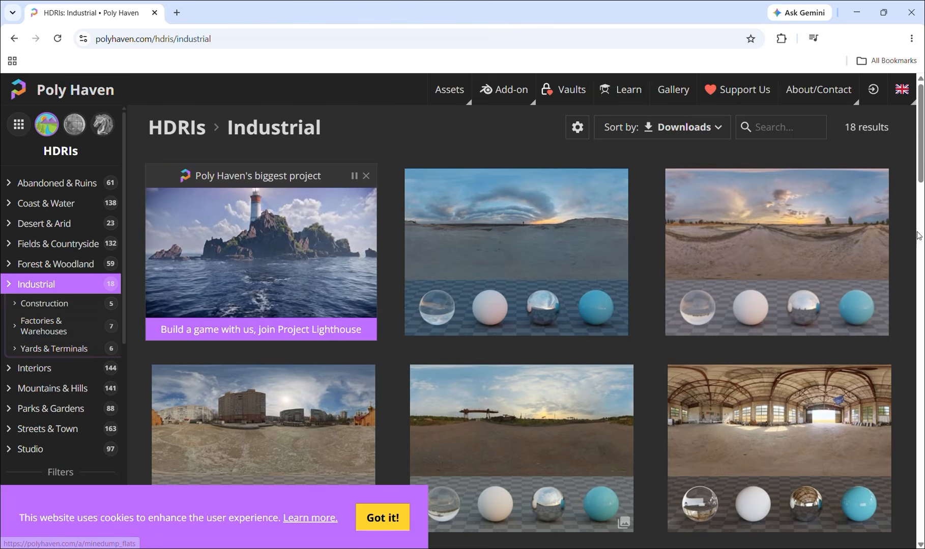
{"action": "scroll", "coordinate": [868, 229], "scroll_direction": "down", "scroll_amount": 5}
{"action": "scroll", "coordinate": [871, 241], "scroll_direction": "down", "scroll_amount": 1}
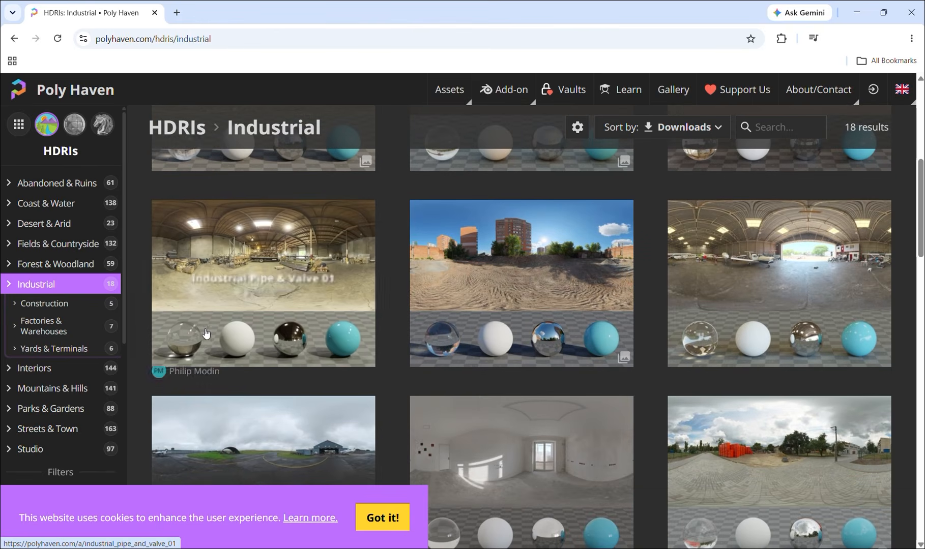
{"action": "left_click", "coordinate": [294, 252]}
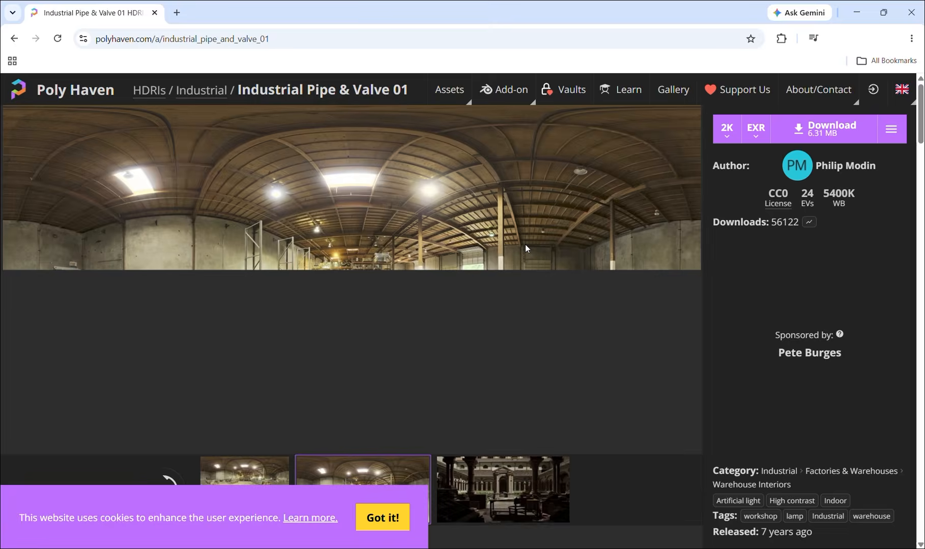
- Download the Industrial Pipe & Valve 01 HDRI at 2K resolution in HDR format
{"action": "left_click", "coordinate": [727, 133]}
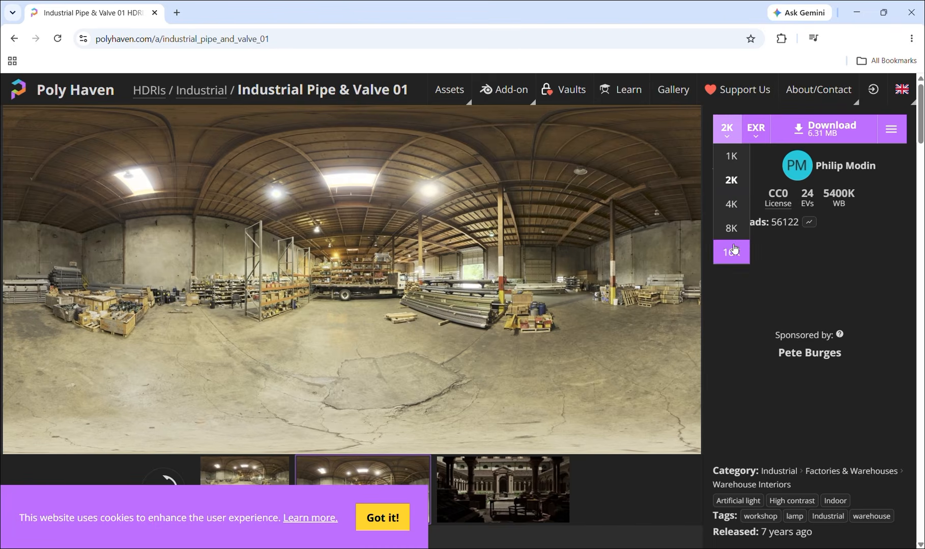
{"action": "left_click", "coordinate": [756, 129]}
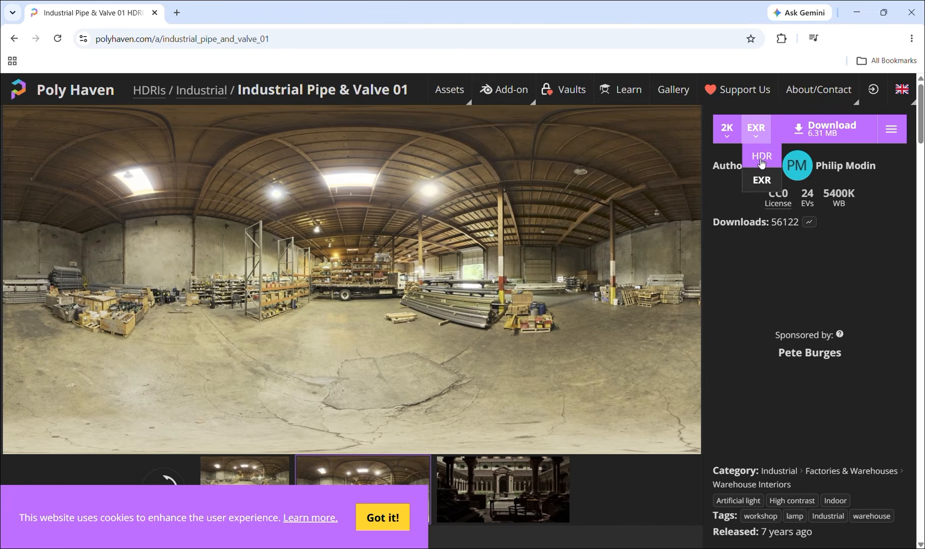
{"action": "left_click", "coordinate": [760, 162]}
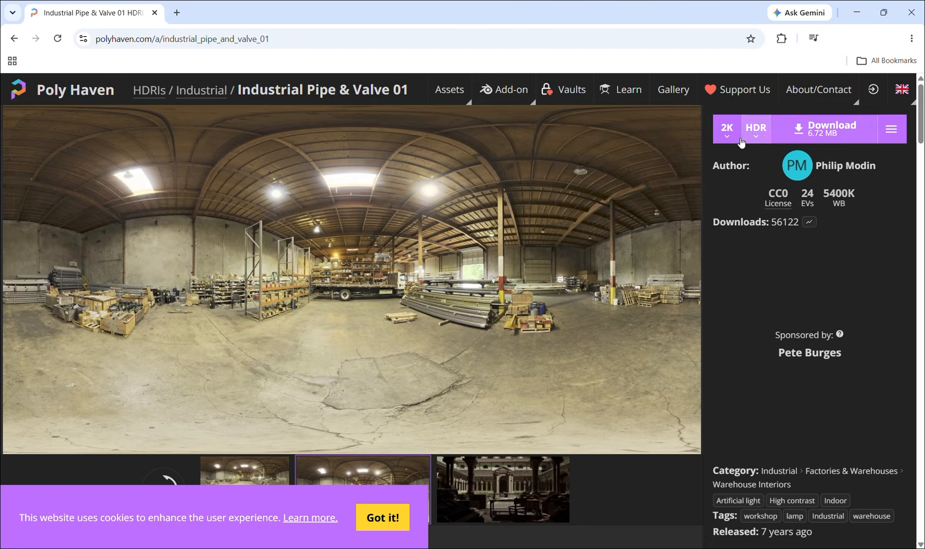
{"action": "left_click", "coordinate": [837, 135]}
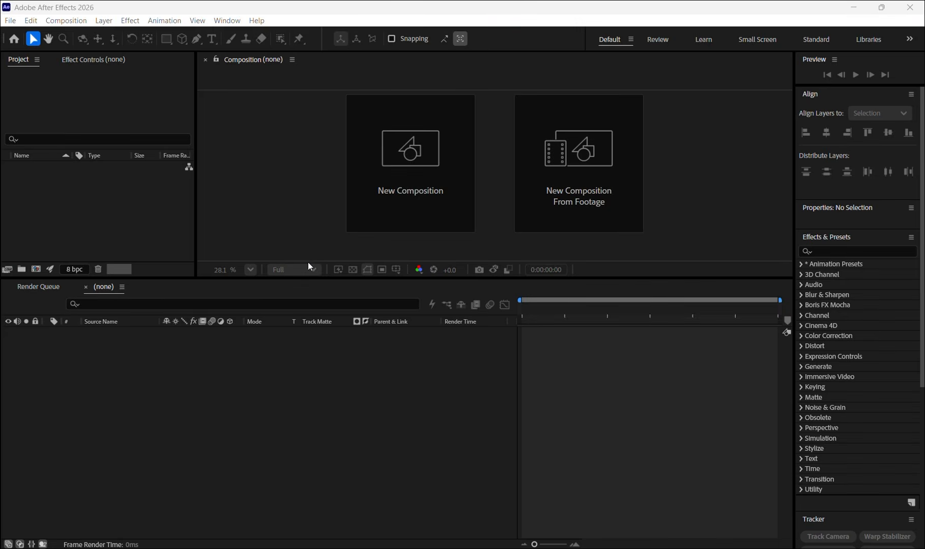
- In After Effects, create a new composition named "3D Trophy Animation" that uses the Advanced 3D renderer
{"action": "left_click", "coordinate": [413, 193]}
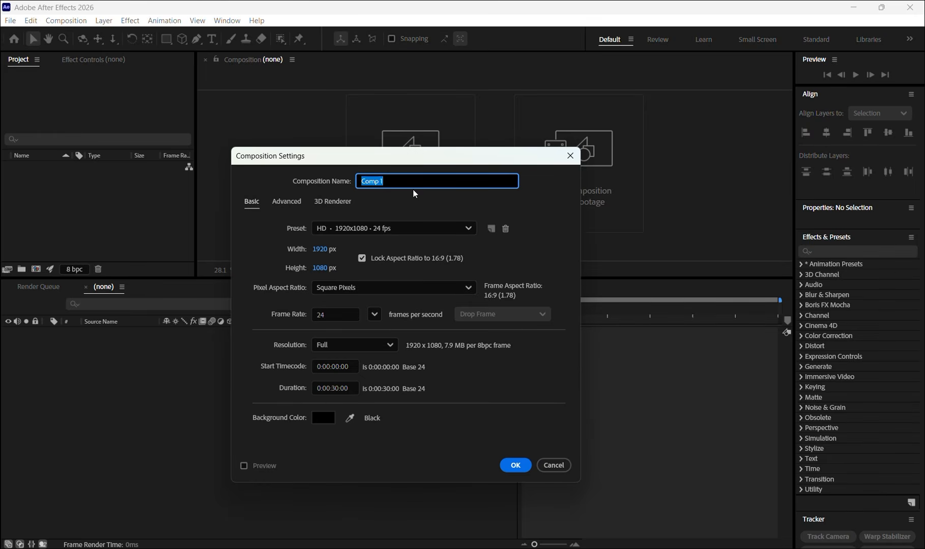
{"action": "type", "text": "3D Trophy Animation"}
{"action": "left_click", "coordinate": [330, 203]}
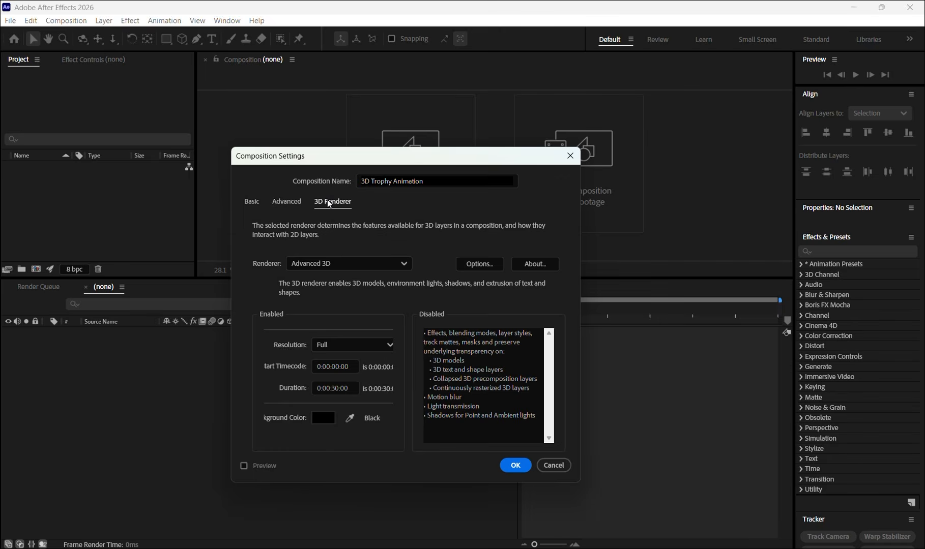
{"action": "left_click", "coordinate": [349, 263]}
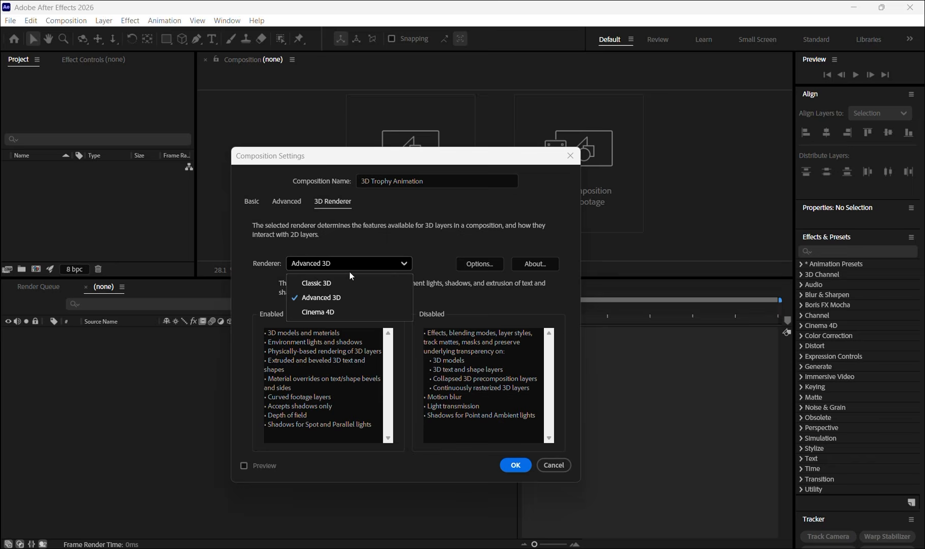
{"action": "left_click", "coordinate": [343, 299]}
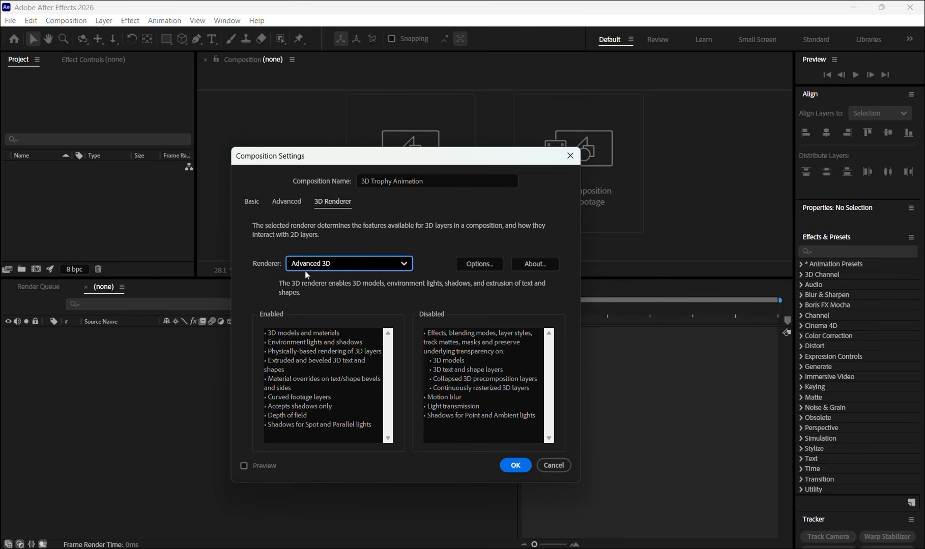
{"action": "left_click", "coordinate": [516, 468]}
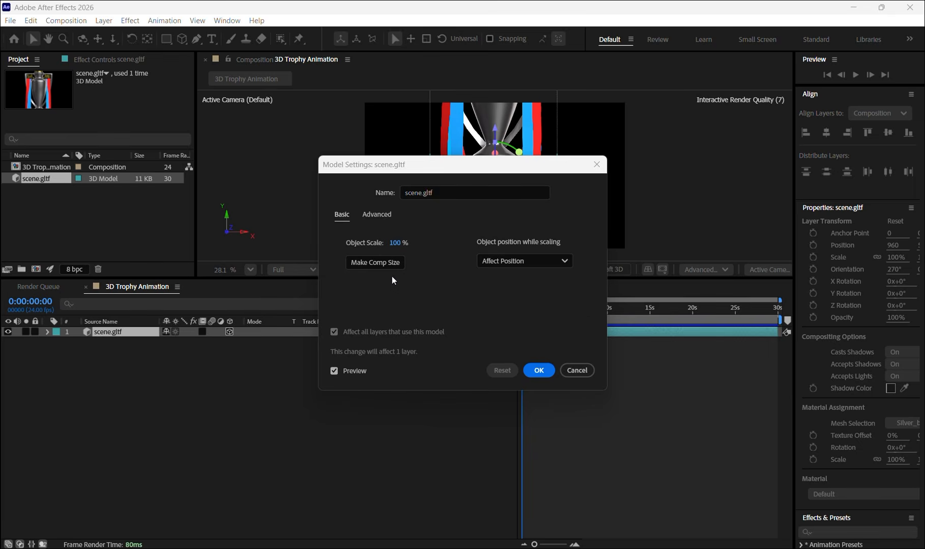
- Accept the default model settings for the imported scene.gltf trophy
{"action": "left_click", "coordinate": [427, 314]}
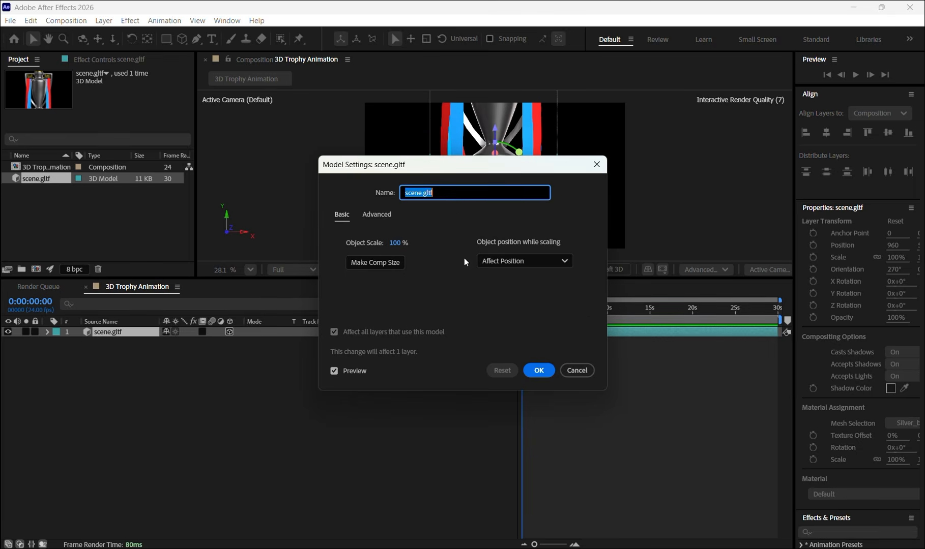
{"action": "left_click", "coordinate": [545, 371]}
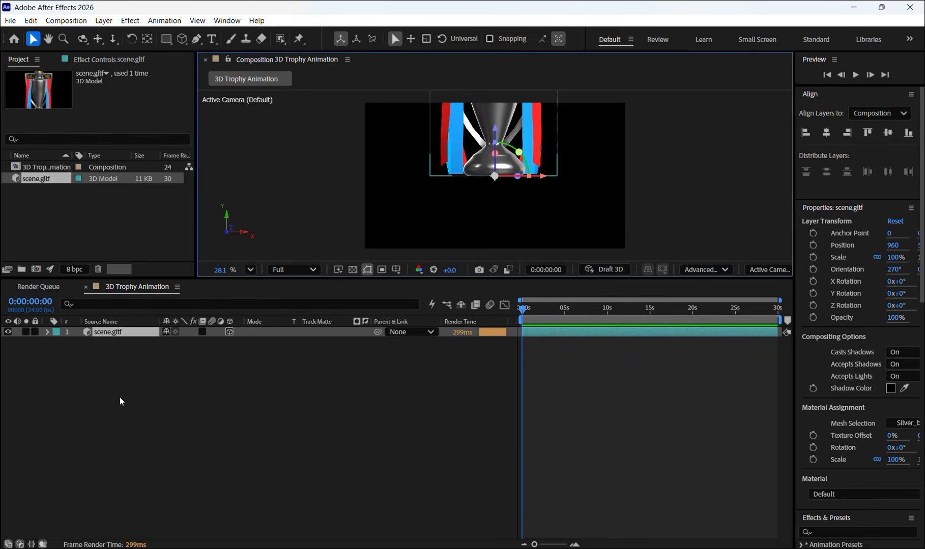
- Scale the scene.gltf trophy uniformly to 36% and move it vertically so it stands whole around the middle of the frame
{"action": "left_click", "coordinate": [84, 332]}
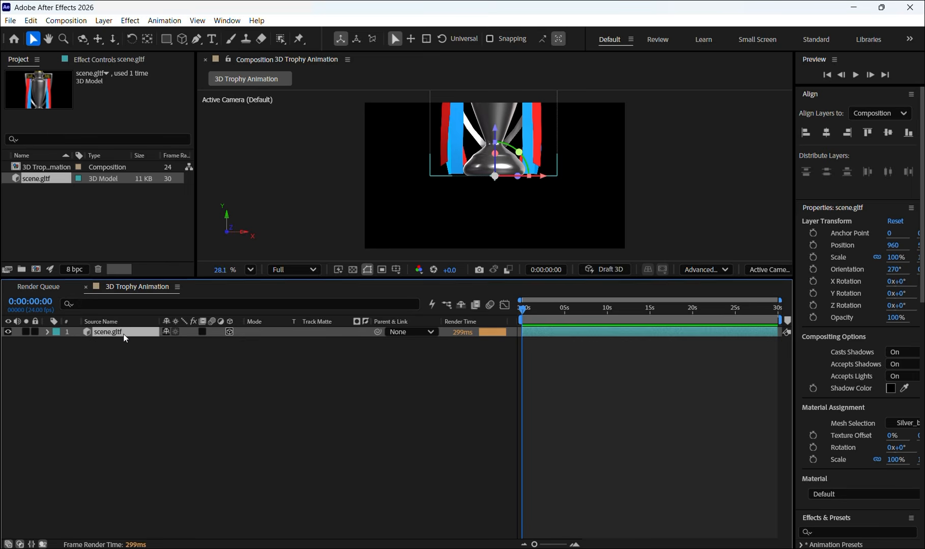
{"action": "key", "text": "s"}
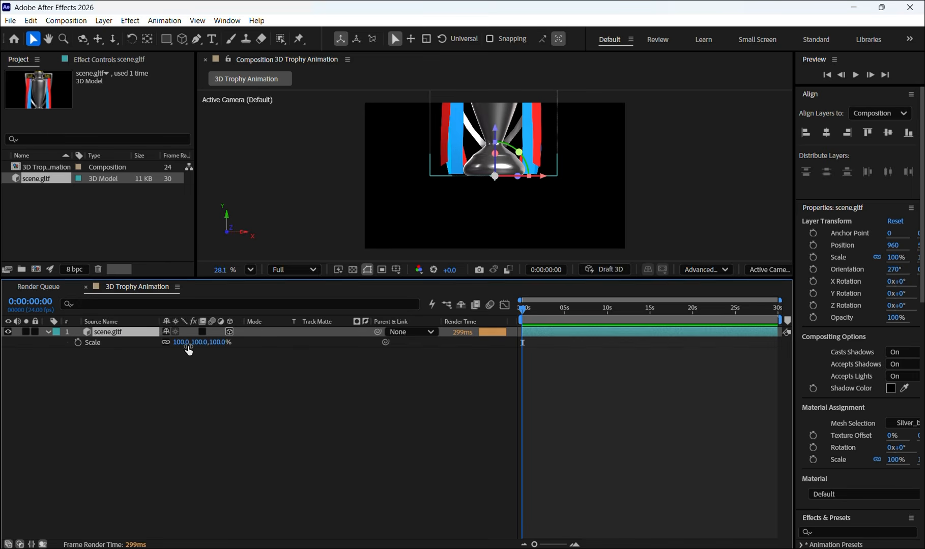
{"action": "left_click_drag", "start_coordinate": [188, 347], "coordinate": [167, 347]}
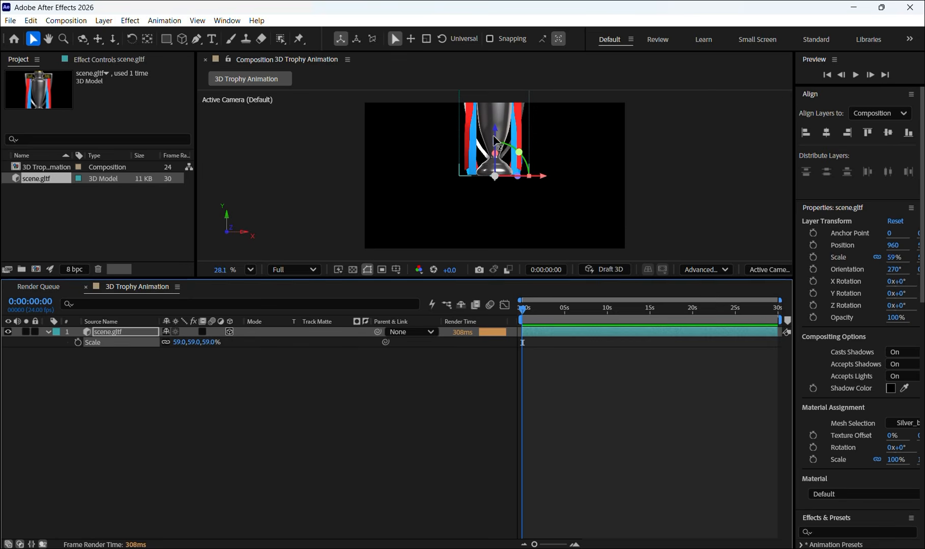
{"action": "left_click_drag", "start_coordinate": [498, 141], "coordinate": [499, 197]}
{"action": "left_click_drag", "start_coordinate": [176, 348], "coordinate": [167, 346]}
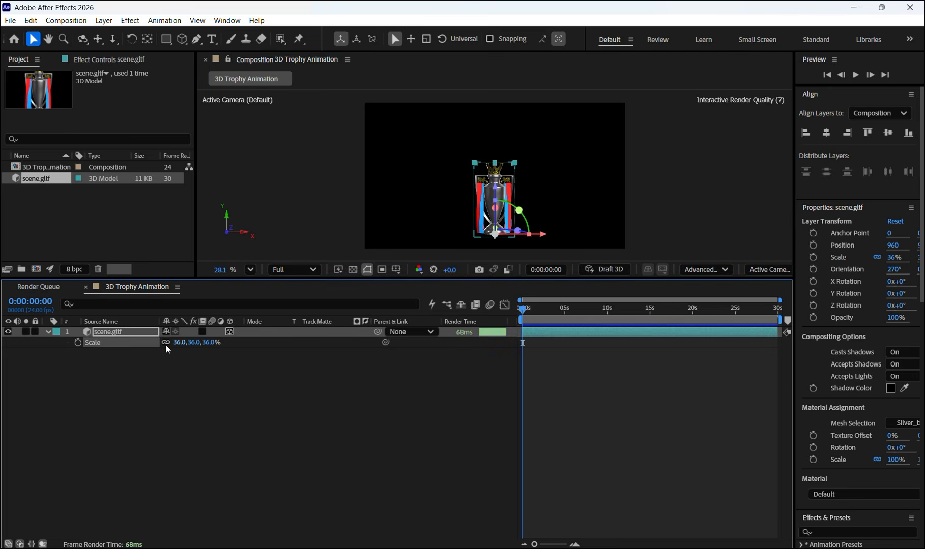
{"action": "left_click_drag", "start_coordinate": [495, 198], "coordinate": [505, 162]}
{"action": "left_click", "coordinate": [507, 249]}
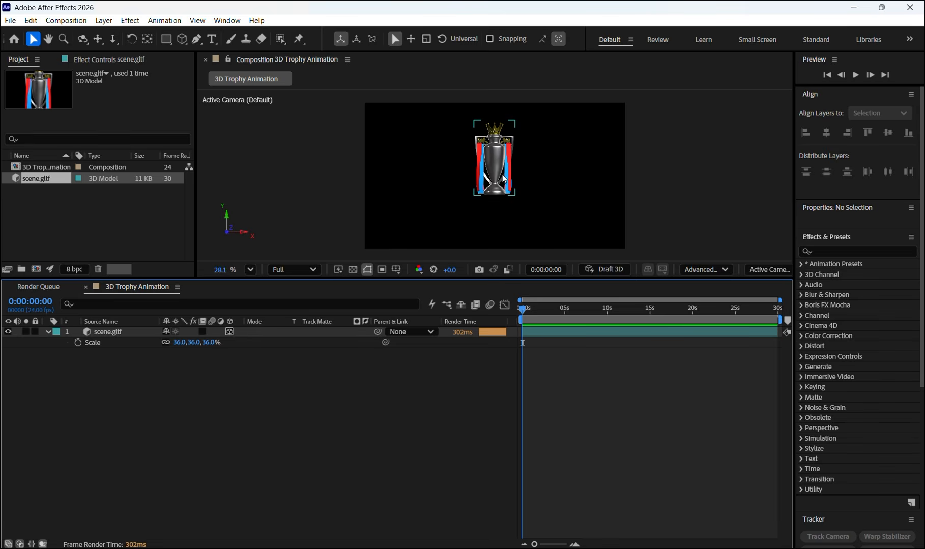
- Draw a cube mesh about 434 wide, 484 high and 484 deep beneath the trophy as its pedestal
{"action": "left_click", "coordinate": [183, 39]}
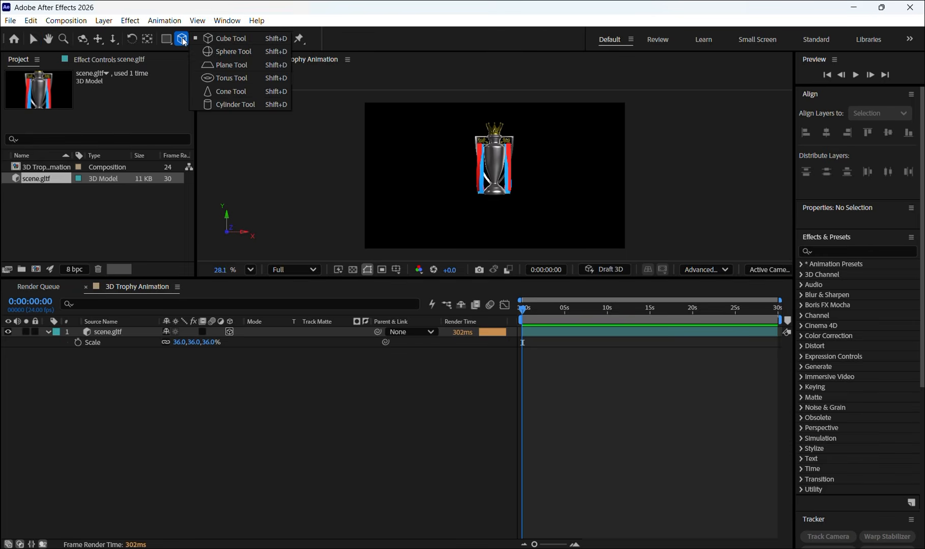
{"action": "left_click", "coordinate": [224, 39]}
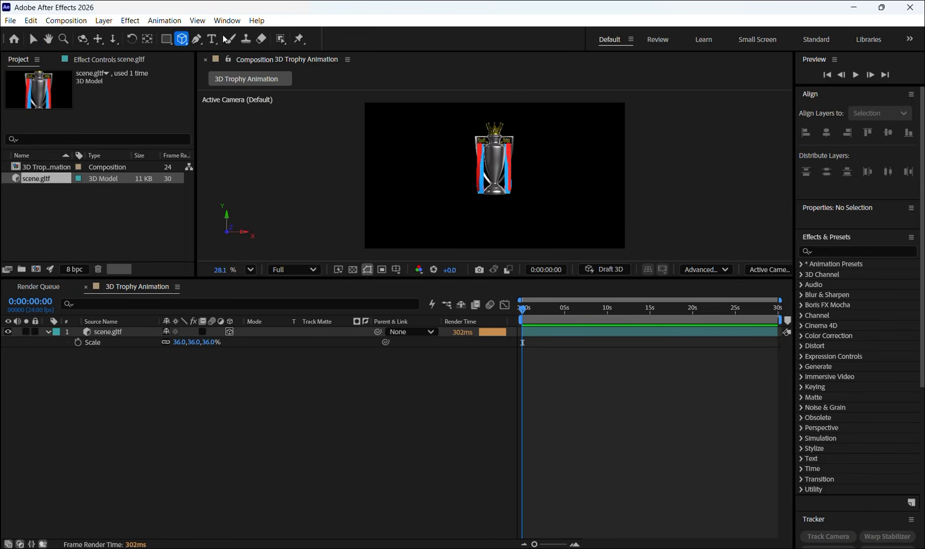
{"action": "left_click_drag", "start_coordinate": [464, 188], "coordinate": [524, 252]}
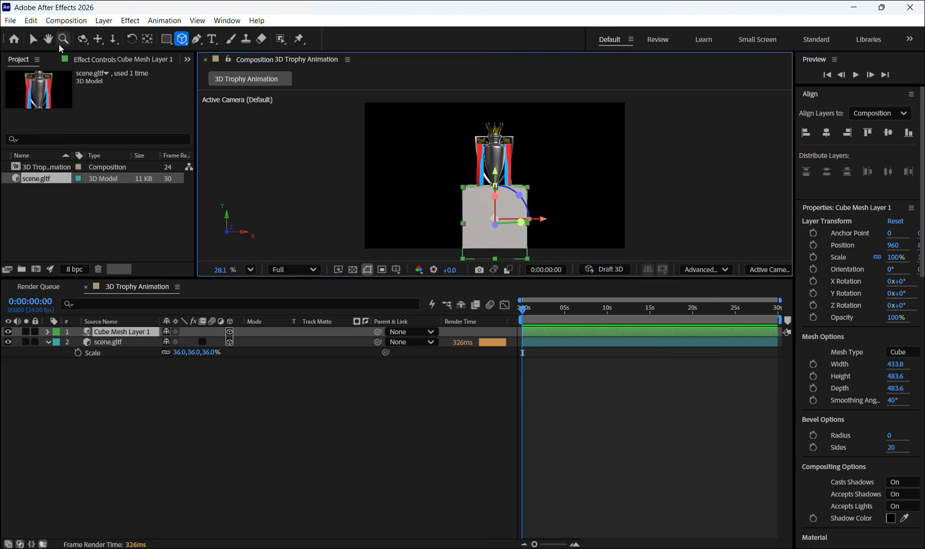
- Move the cube mesh vertically so that the trophy's base rests on its top face
{"action": "left_click", "coordinate": [33, 40]}
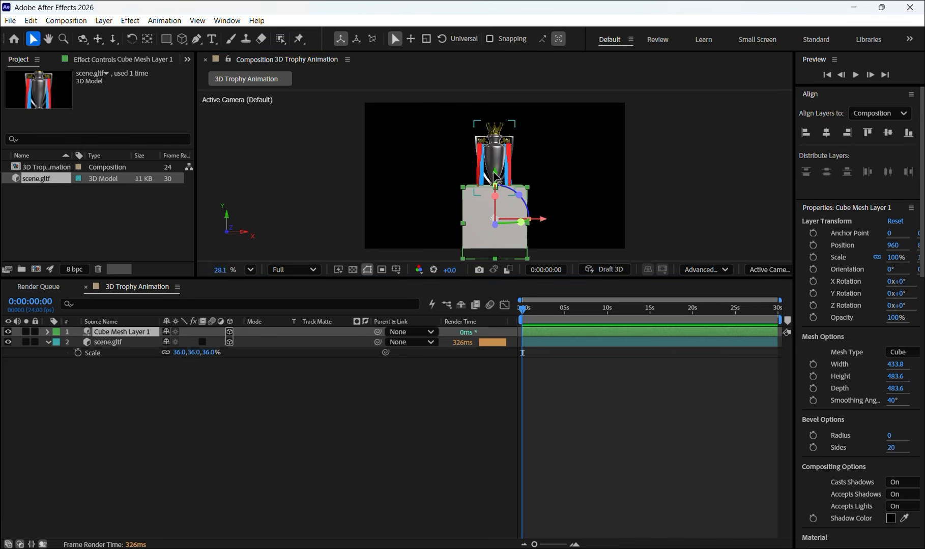
{"action": "left_click_drag", "start_coordinate": [493, 174], "coordinate": [505, 208]}
{"action": "scroll", "coordinate": [487, 201], "scroll_direction": "up", "scroll_amount": 5}
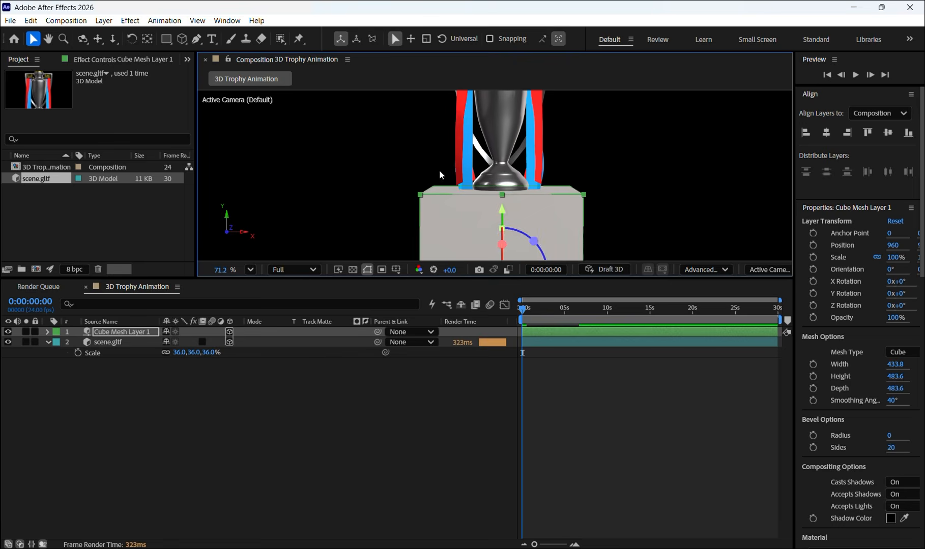
{"action": "scroll", "coordinate": [448, 188], "scroll_direction": "down", "scroll_amount": 4}
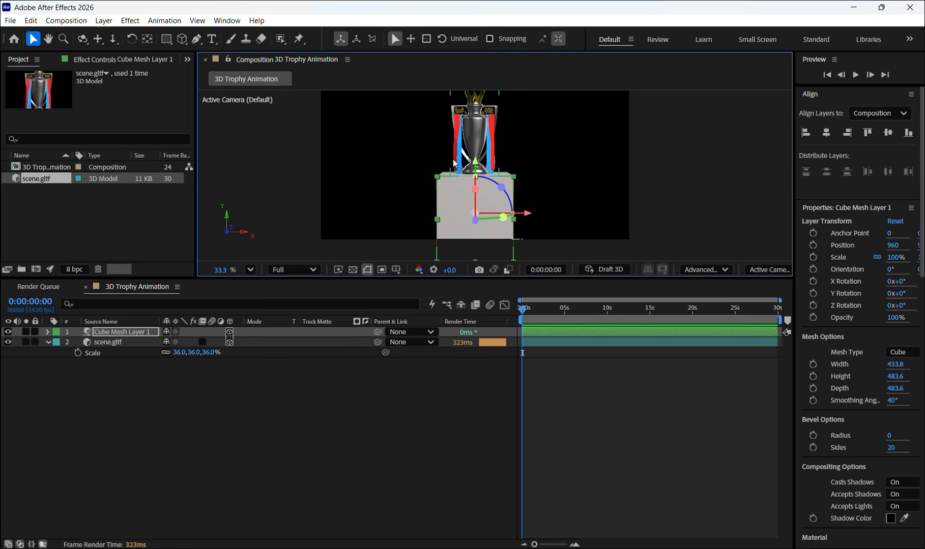
{"action": "left_click", "coordinate": [164, 373]}
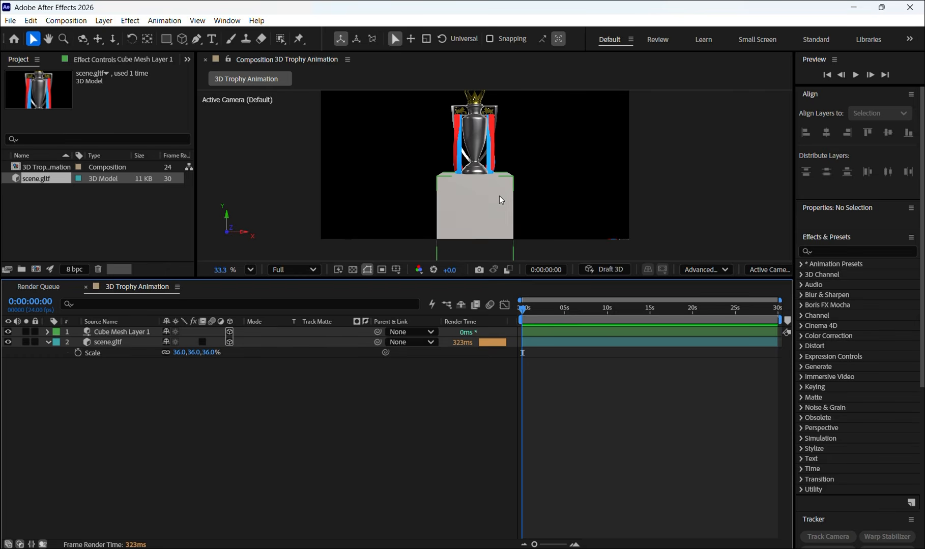
- Set the cube pedestal's material base color to the red sampled from the trophy's ribbon
{"action": "left_click", "coordinate": [102, 331]}
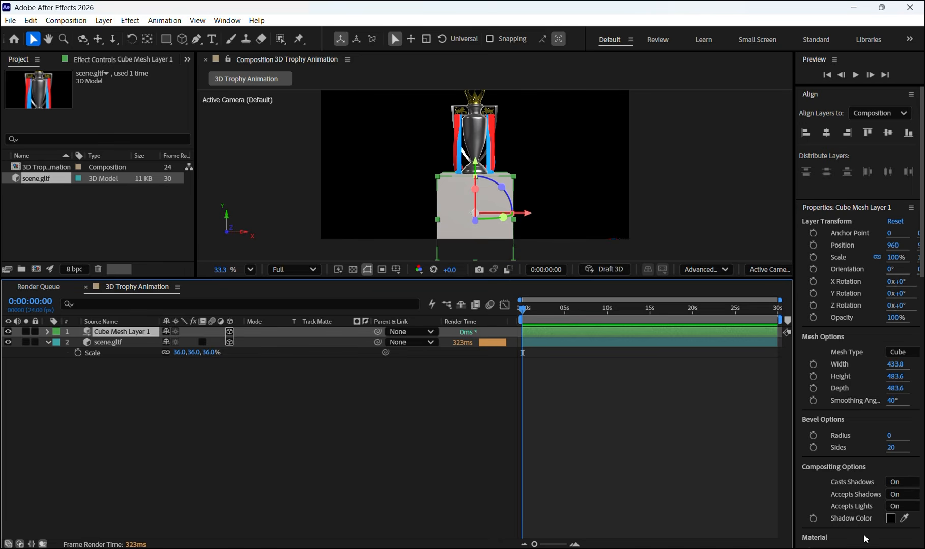
{"action": "scroll", "coordinate": [842, 494], "scroll_direction": "down", "scroll_amount": 5}
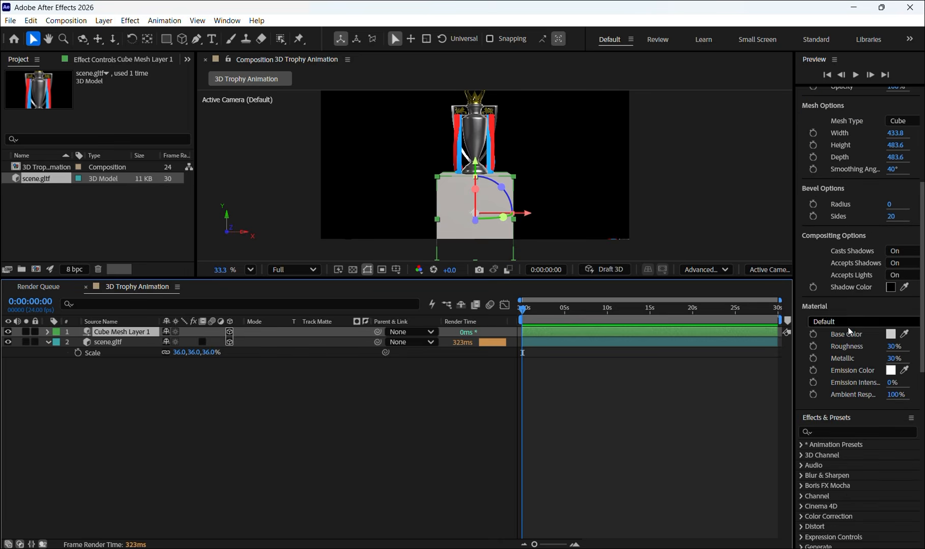
{"action": "left_click", "coordinate": [905, 335]}
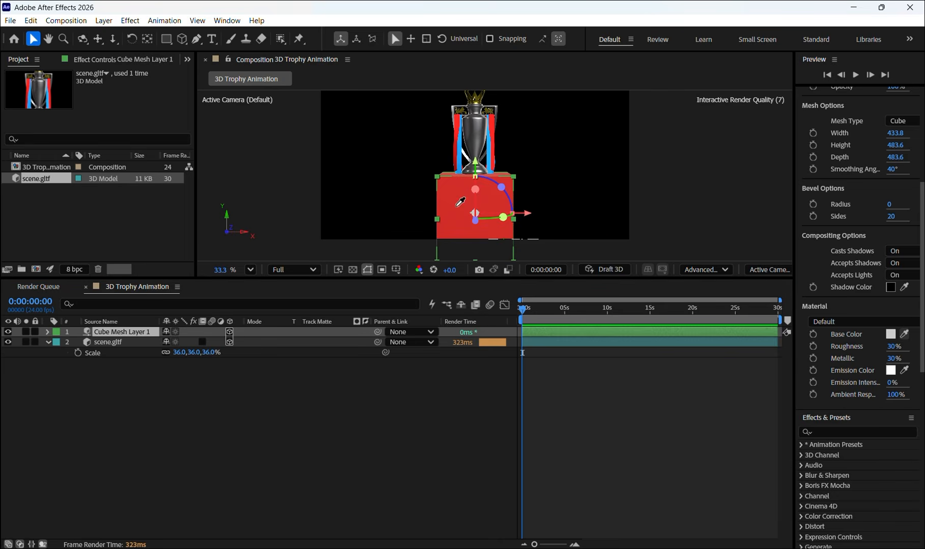
{"action": "left_click", "coordinate": [455, 133]}
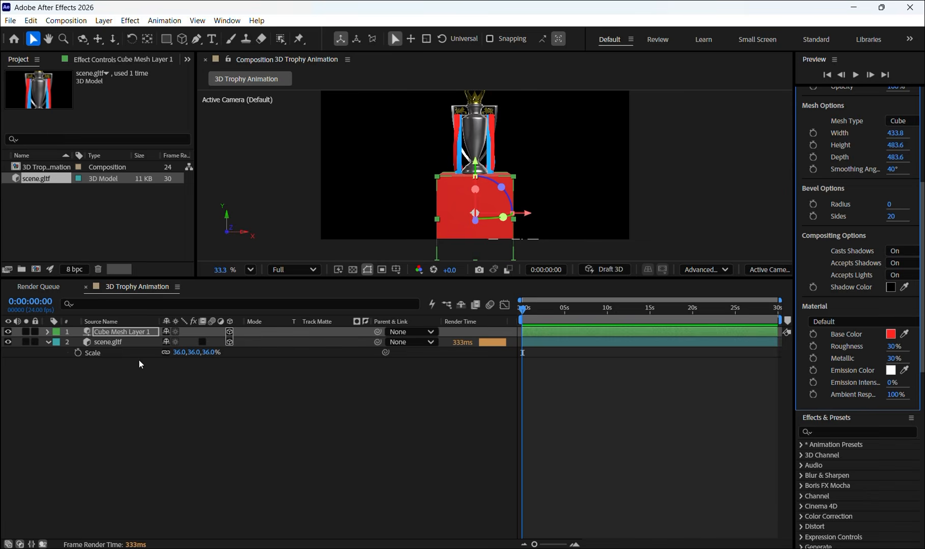
{"action": "left_click", "coordinate": [124, 365]}
- Duplicate the red cube mesh layer and widen the copy to 476.8
{"action": "left_click", "coordinate": [135, 333]}
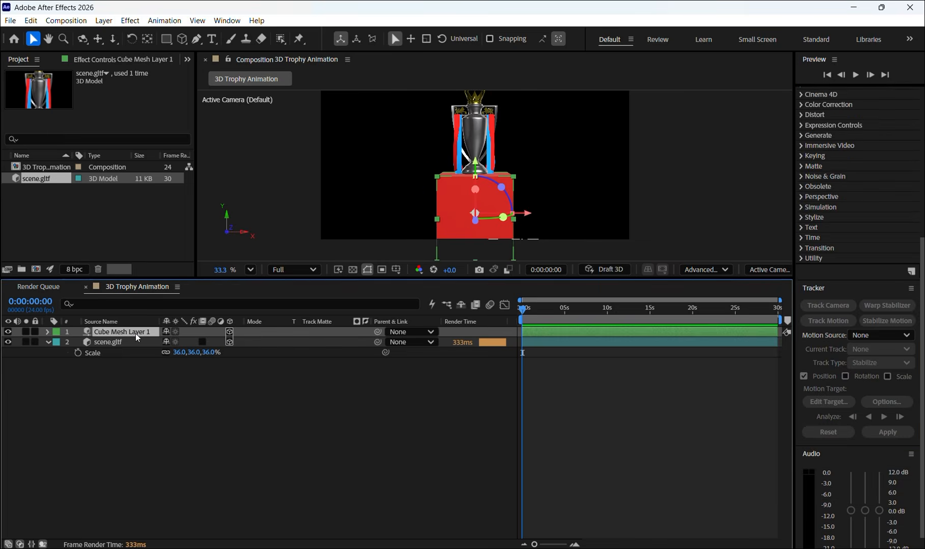
{"action": "key", "text": "ctrl+d"}
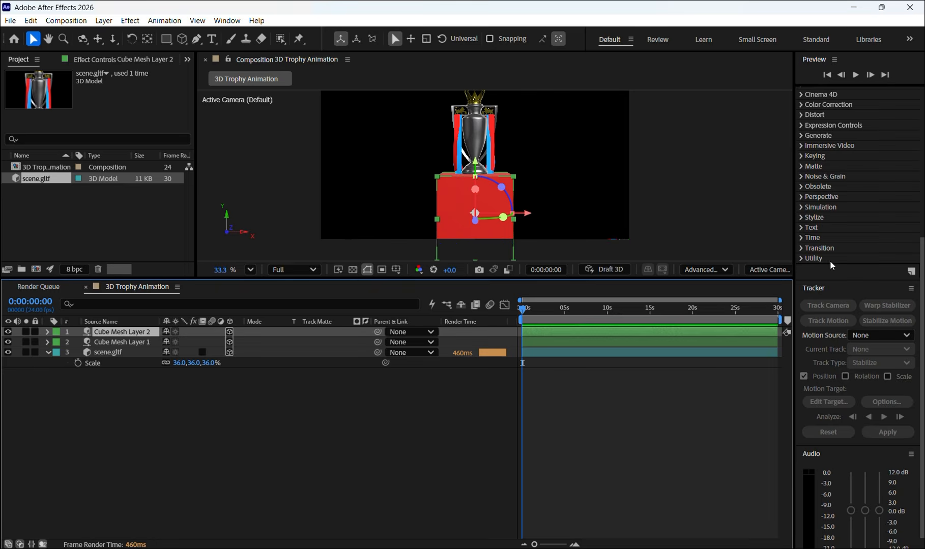
{"action": "scroll", "coordinate": [858, 432], "scroll_direction": "down", "scroll_amount": 1}
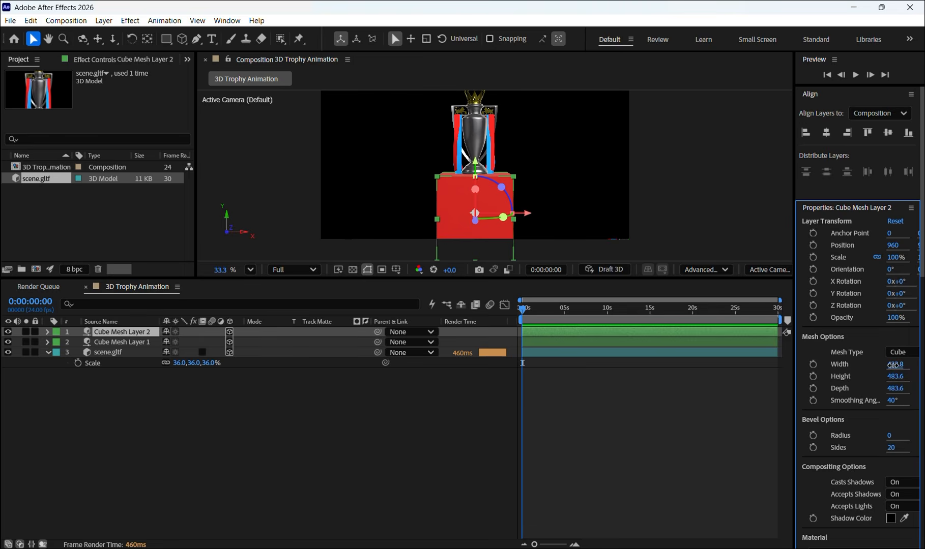
{"action": "left_click_drag", "start_coordinate": [891, 364], "coordinate": [921, 369]}
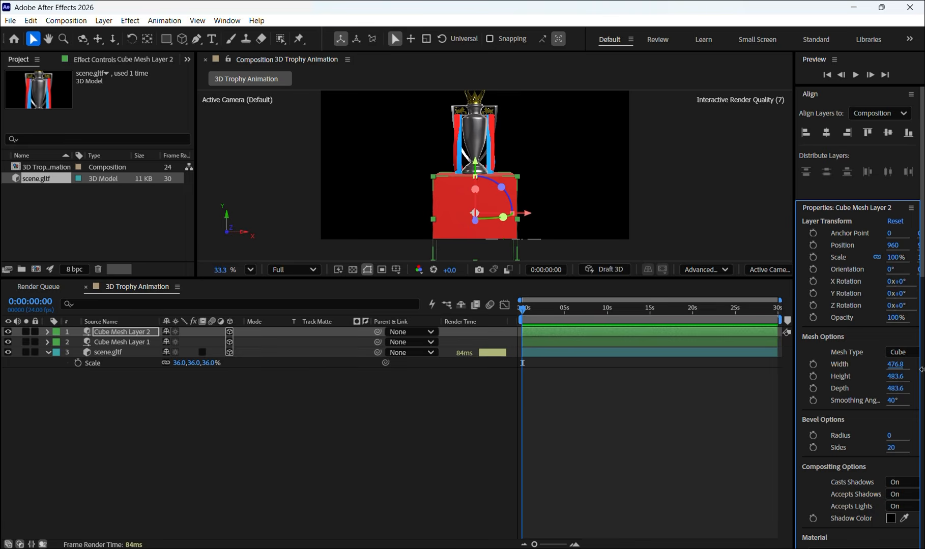
- Set the duplicate cube's base color to the blue sampled from the trophy's ribbon
{"action": "scroll", "coordinate": [859, 455], "scroll_direction": "down", "scroll_amount": 5}
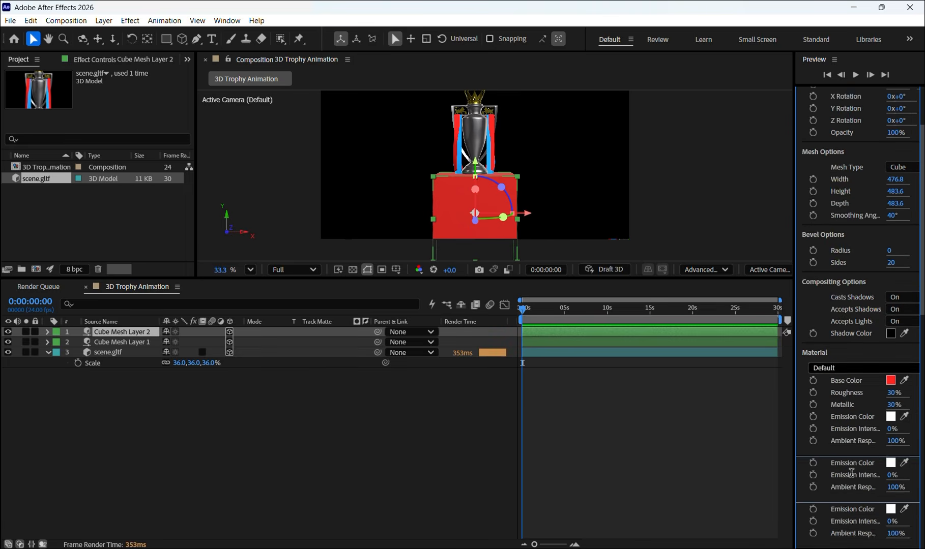
{"action": "left_click", "coordinate": [904, 380]}
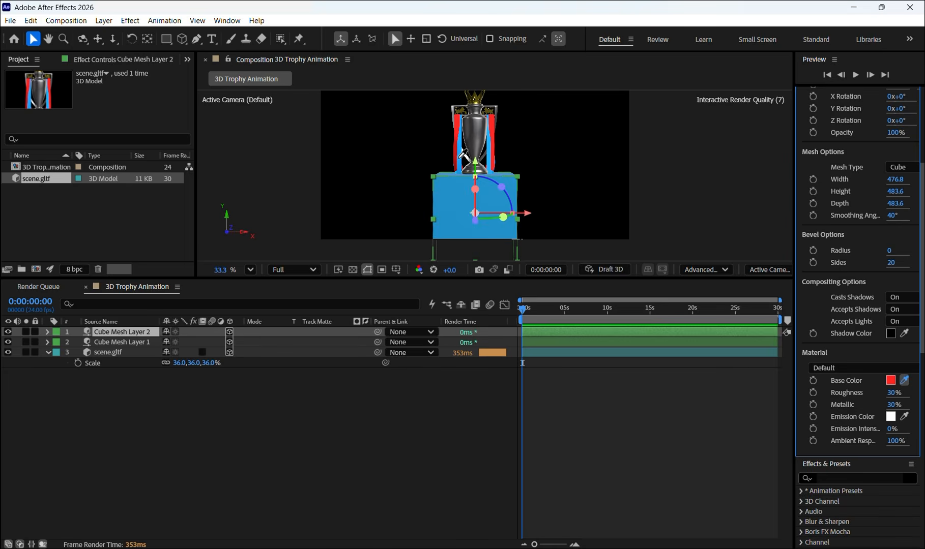
{"action": "left_click", "coordinate": [461, 158]}
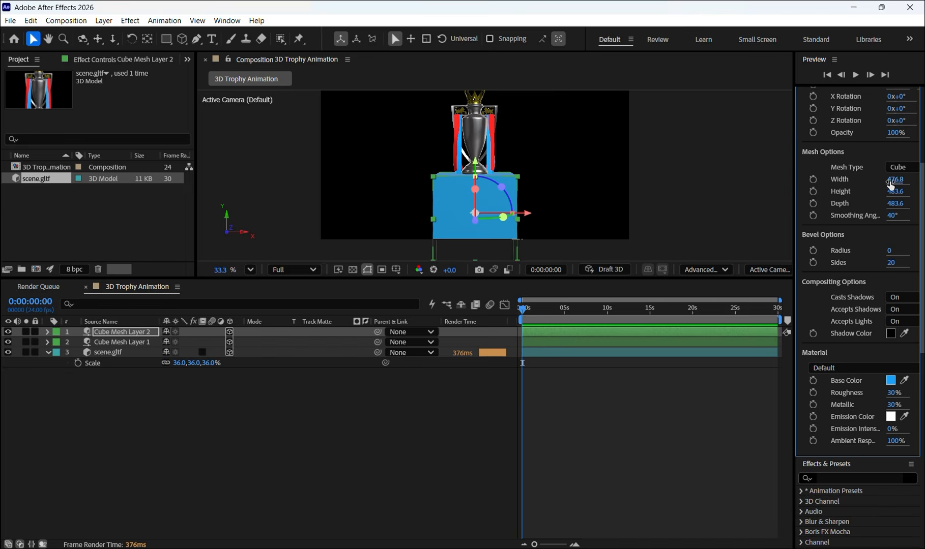
- Resize the blue cube to a width of 310.8, a height of 181.6 and a depth of 524.6
{"action": "left_click_drag", "start_coordinate": [895, 181], "coordinate": [814, 203]}
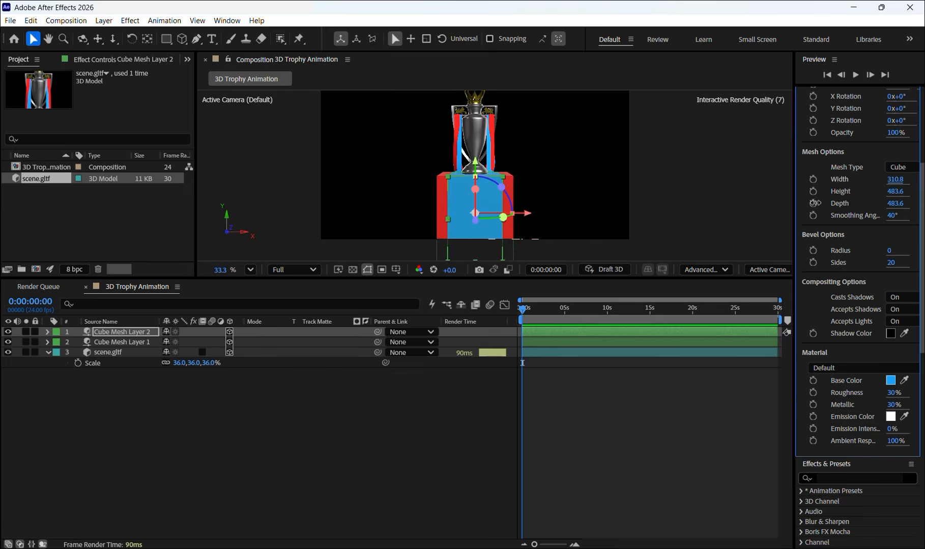
{"action": "left_click_drag", "start_coordinate": [894, 191], "coordinate": [715, 201]}
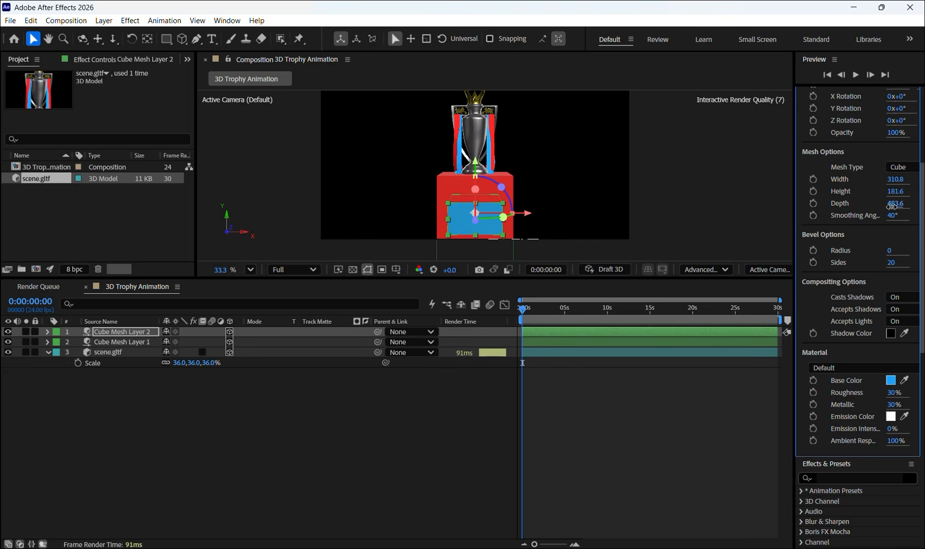
{"action": "left_click_drag", "start_coordinate": [891, 206], "coordinate": [920, 211]}
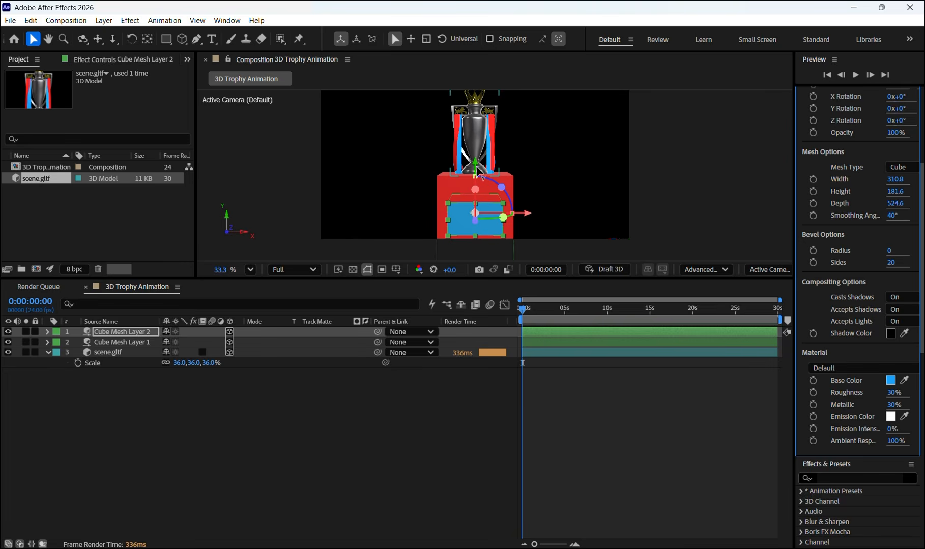
- Raise the blue cube to the upper part of the red cube and widen it to 511.8
{"action": "left_click_drag", "start_coordinate": [476, 170], "coordinate": [487, 137]}
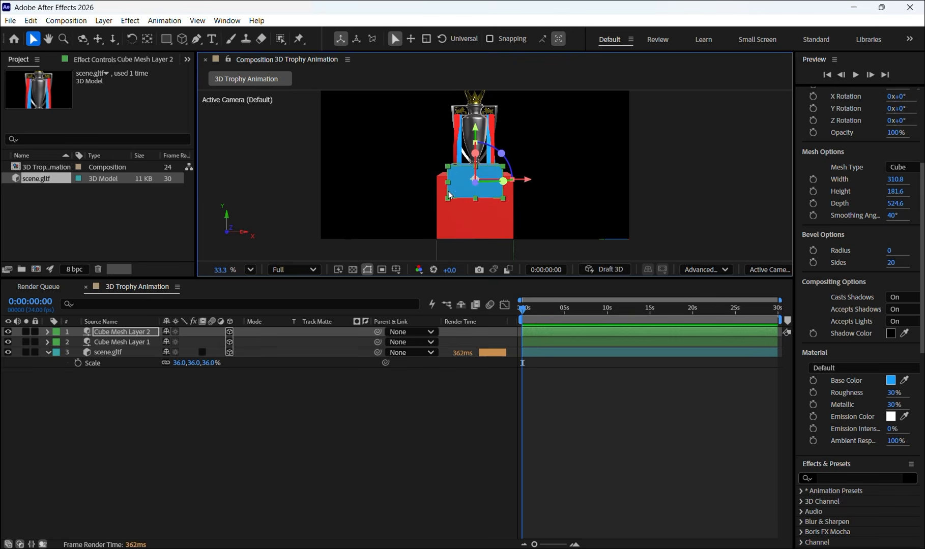
{"action": "left_click", "coordinate": [81, 40]}
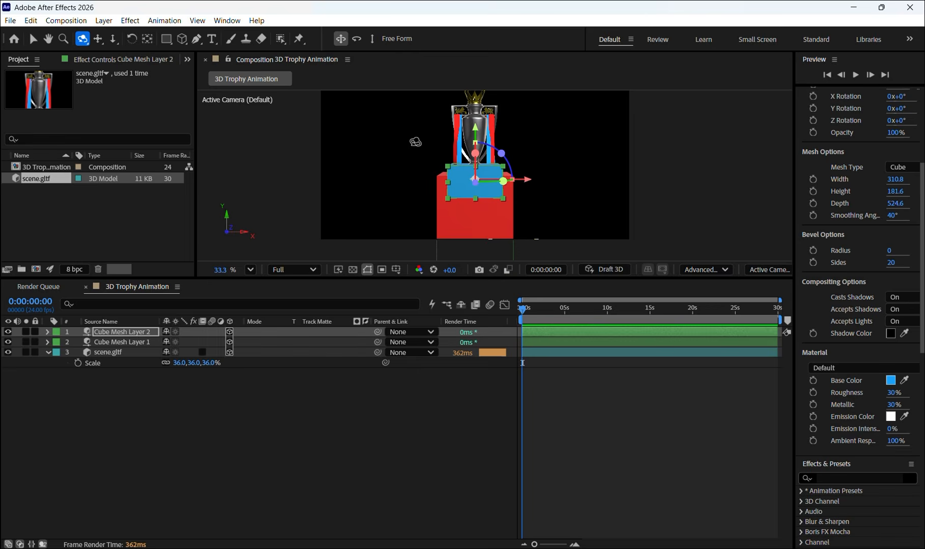
{"action": "left_click_drag", "start_coordinate": [415, 140], "coordinate": [427, 166]}
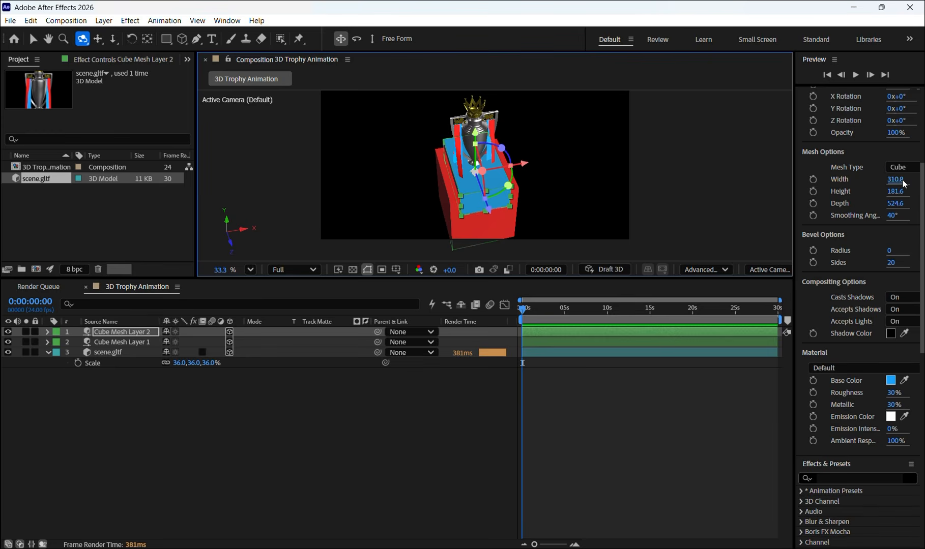
{"action": "left_click_drag", "start_coordinate": [903, 181], "coordinate": [921, 108]}
{"action": "left_click_drag", "start_coordinate": [896, 182], "coordinate": [924, 184]}
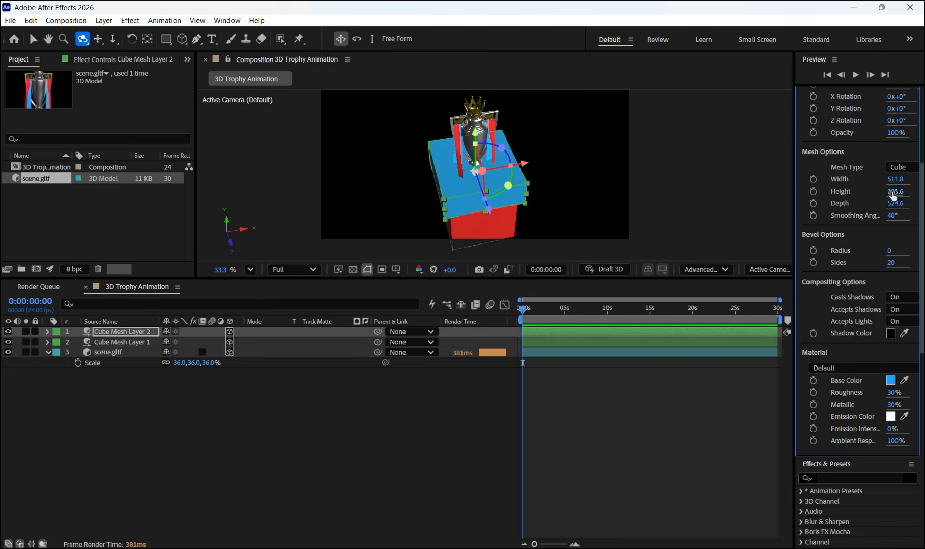
- Flatten the blue cube to a height of 36.6 and lower it slightly to form a band around the red pedestal
{"action": "left_click_drag", "start_coordinate": [545, 214], "coordinate": [534, 193]}
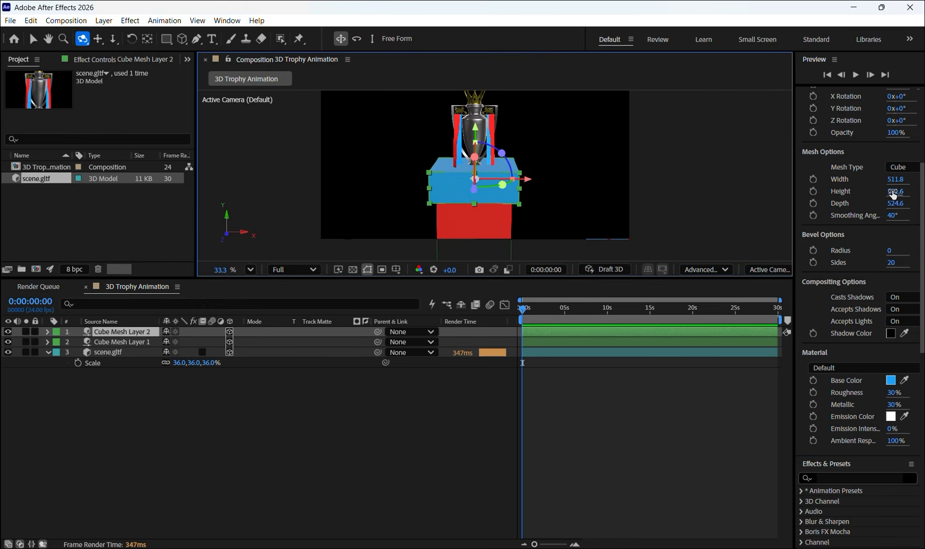
{"action": "left_click_drag", "start_coordinate": [893, 190], "coordinate": [919, 301]}
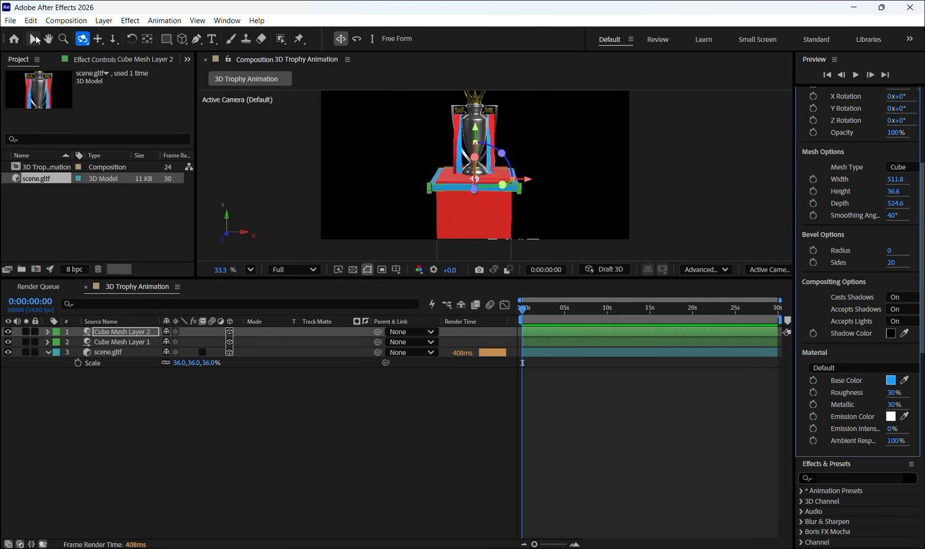
{"action": "left_click", "coordinate": [34, 36]}
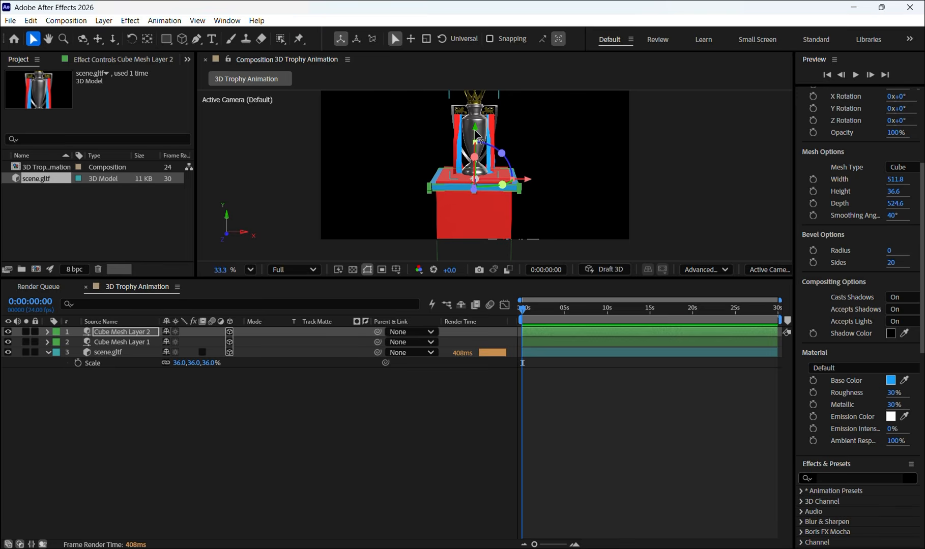
{"action": "left_click_drag", "start_coordinate": [473, 137], "coordinate": [473, 139]}
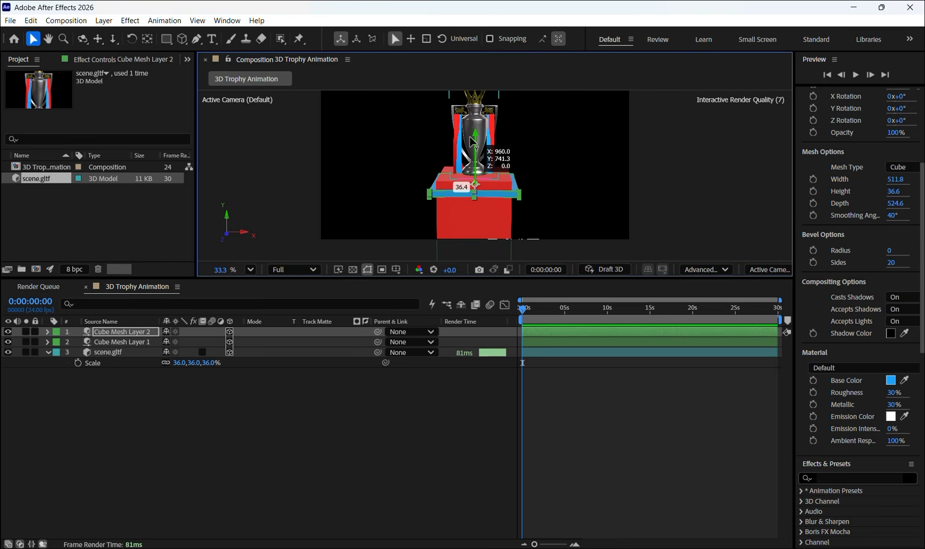
{"action": "left_click_drag", "start_coordinate": [472, 140], "coordinate": [473, 148]}
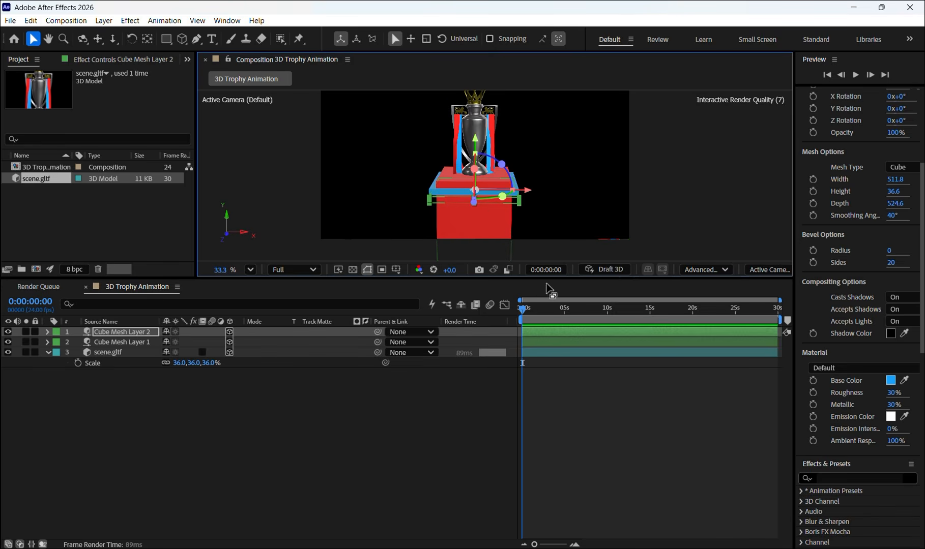
{"action": "scroll", "coordinate": [465, 207], "scroll_direction": "up", "scroll_amount": 2}
{"action": "scroll", "coordinate": [466, 208], "scroll_direction": "up", "scroll_amount": 2}
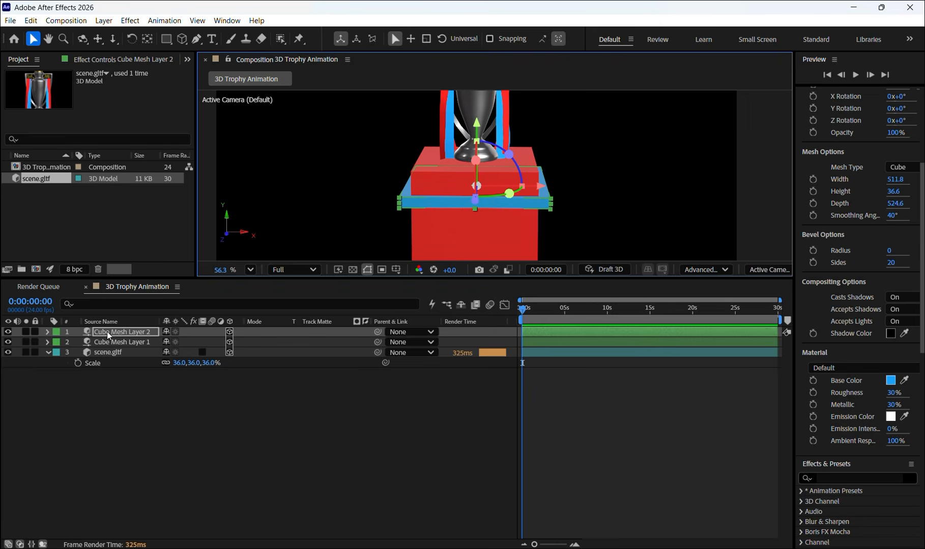
- Rename the blue mesh layer "Blue cube" and the red mesh layer "Red cube"
{"action": "key", "text": "Return"}
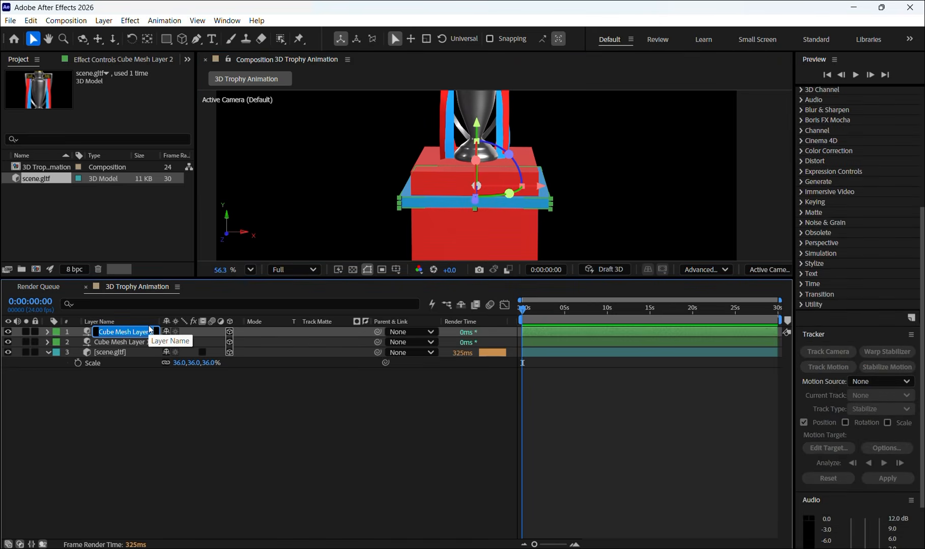
{"action": "type", "text": "Blue"}
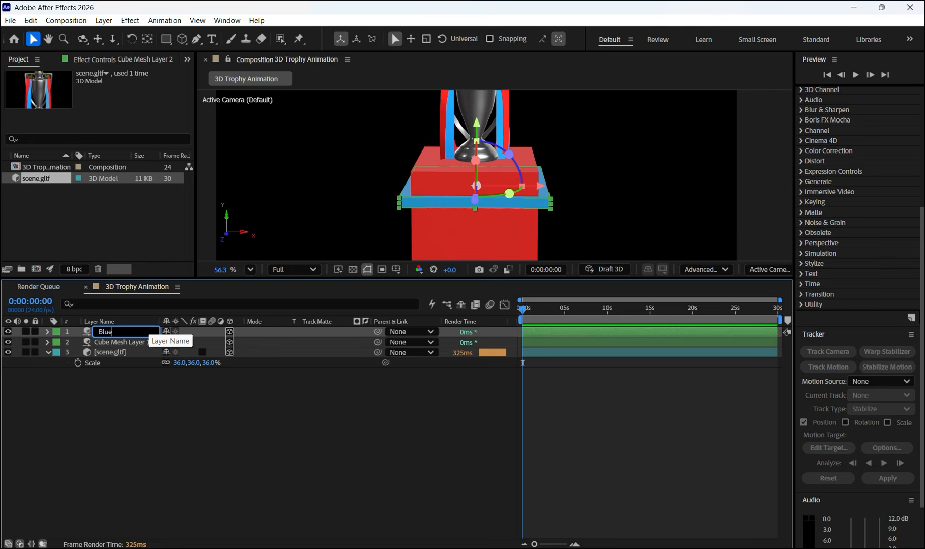
{"action": "type", "text": " cube"}
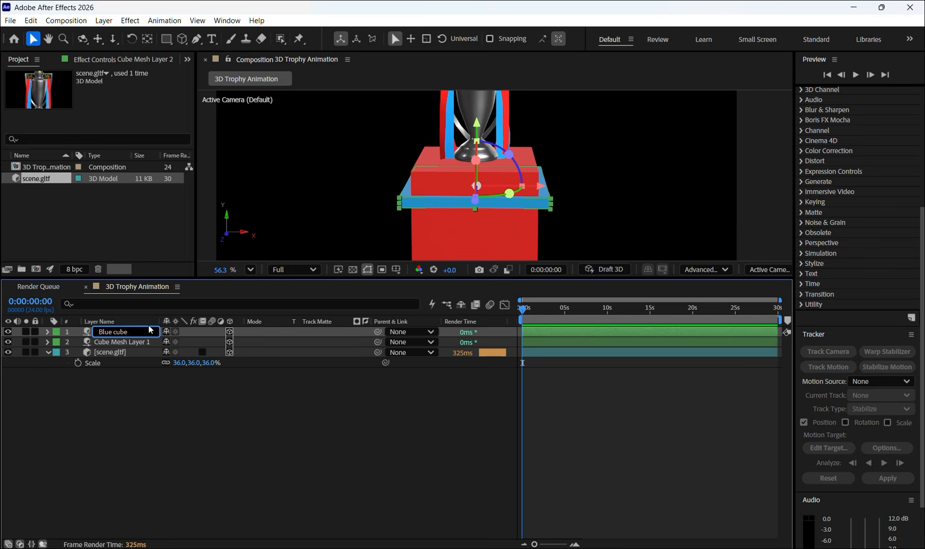
{"action": "key", "text": "Return"}
{"action": "left_click", "coordinate": [118, 343]}
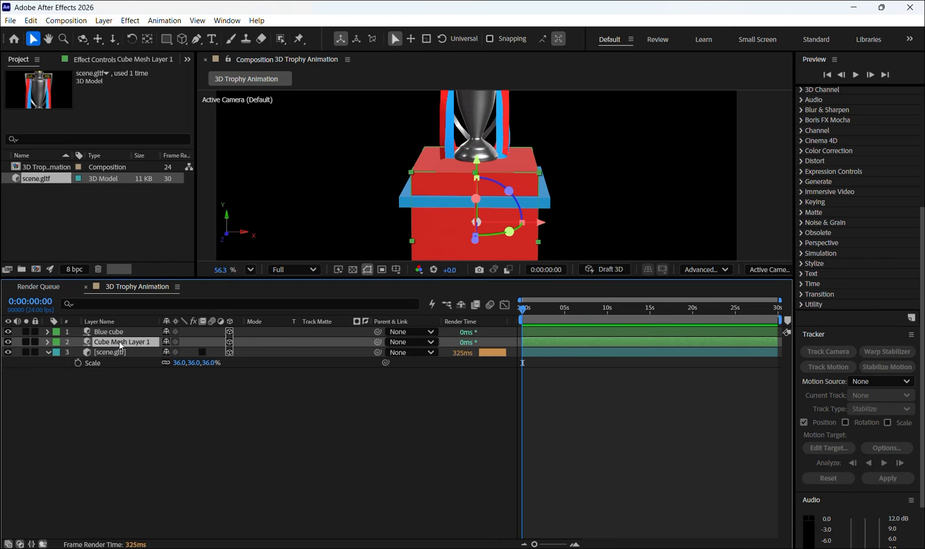
{"action": "key", "text": "Return"}
{"action": "type", "text": "Red cube"}
{"action": "key", "text": "Return"}
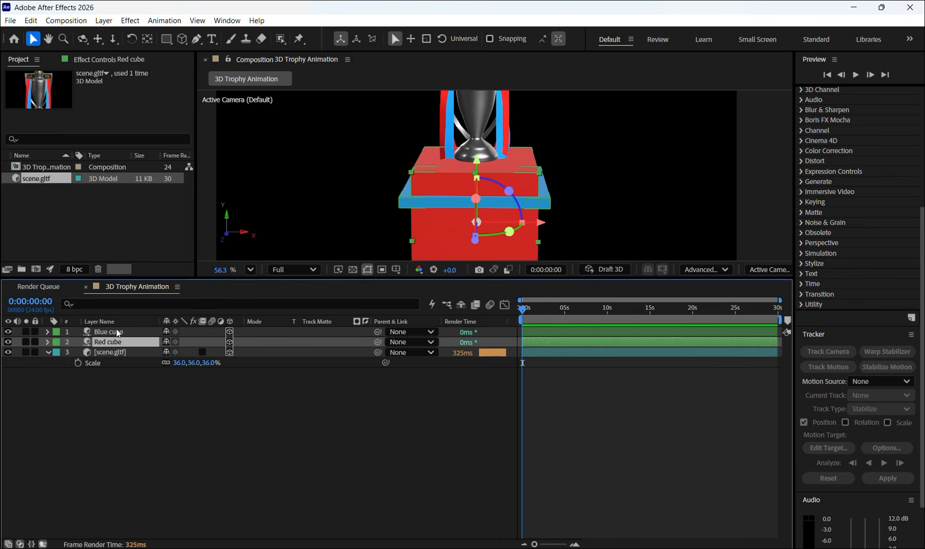
- Bevel the edges of the blue cube, and bevel the red cube's edges with a radius of 17
{"action": "left_click", "coordinate": [116, 331]}
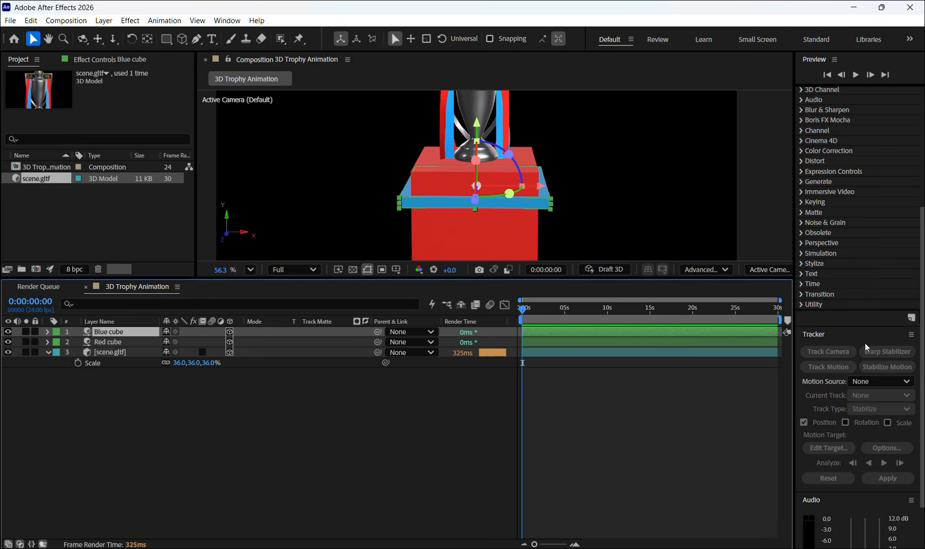
{"action": "scroll", "coordinate": [865, 343], "scroll_direction": "down", "scroll_amount": 10}
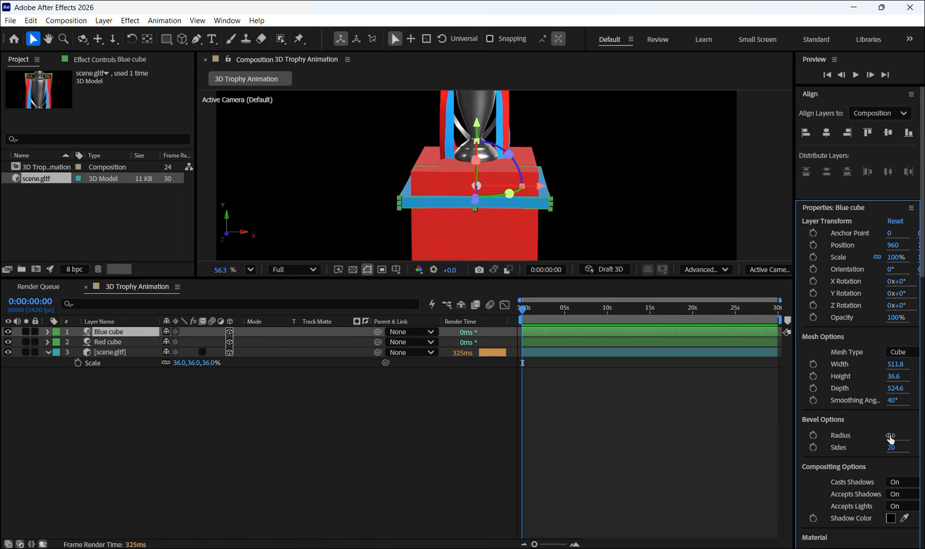
{"action": "left_click_drag", "start_coordinate": [889, 439], "coordinate": [908, 440]}
{"action": "left_click", "coordinate": [113, 341]}
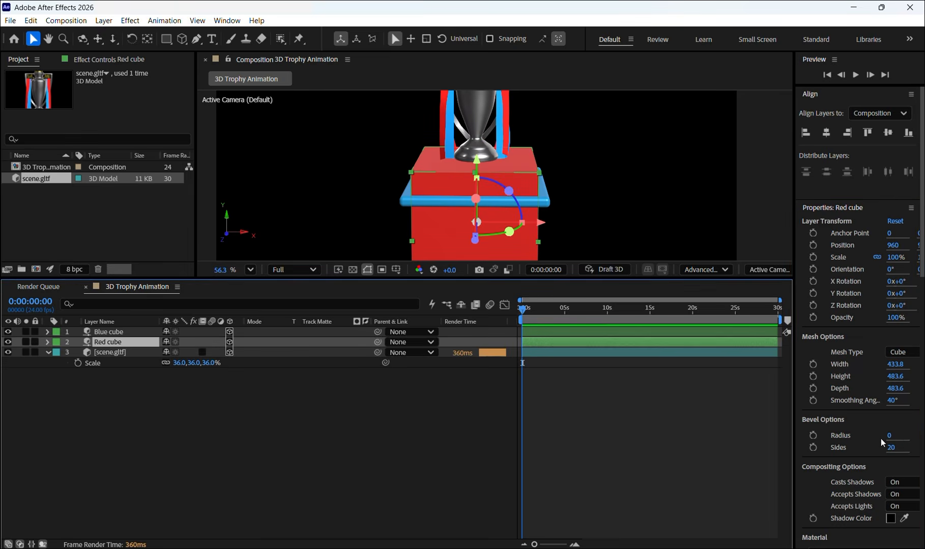
{"action": "left_click_drag", "start_coordinate": [889, 438], "coordinate": [900, 437]}
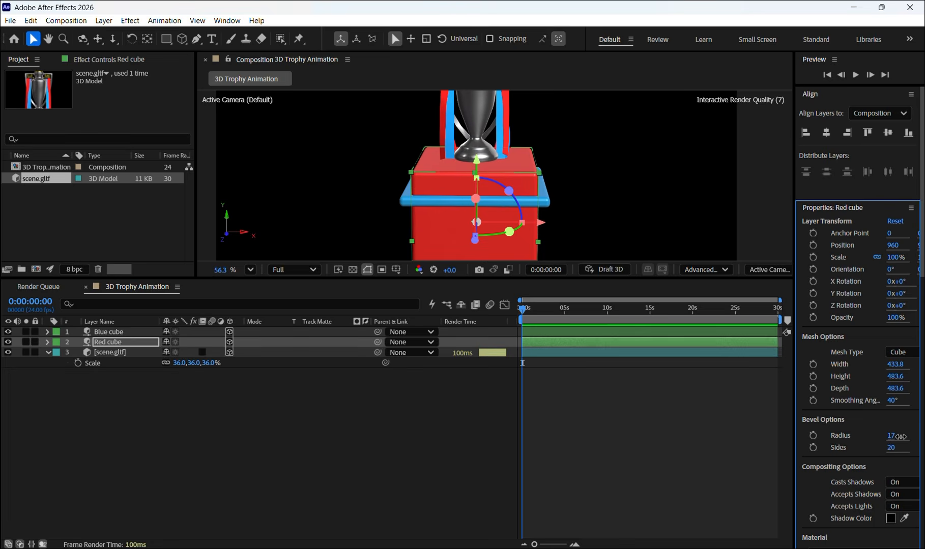
{"action": "left_click", "coordinate": [287, 461]}
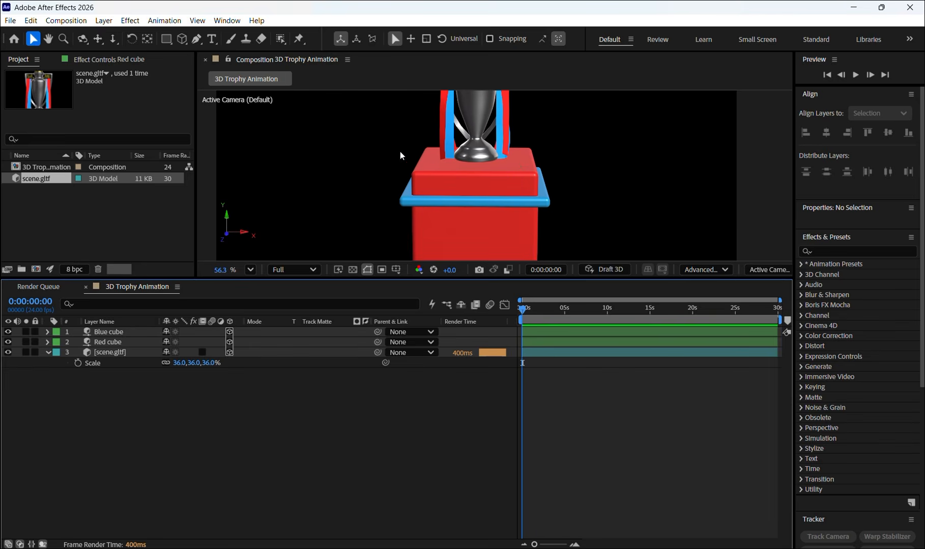
{"action": "scroll", "coordinate": [401, 152], "scroll_direction": "down", "scroll_amount": 3}
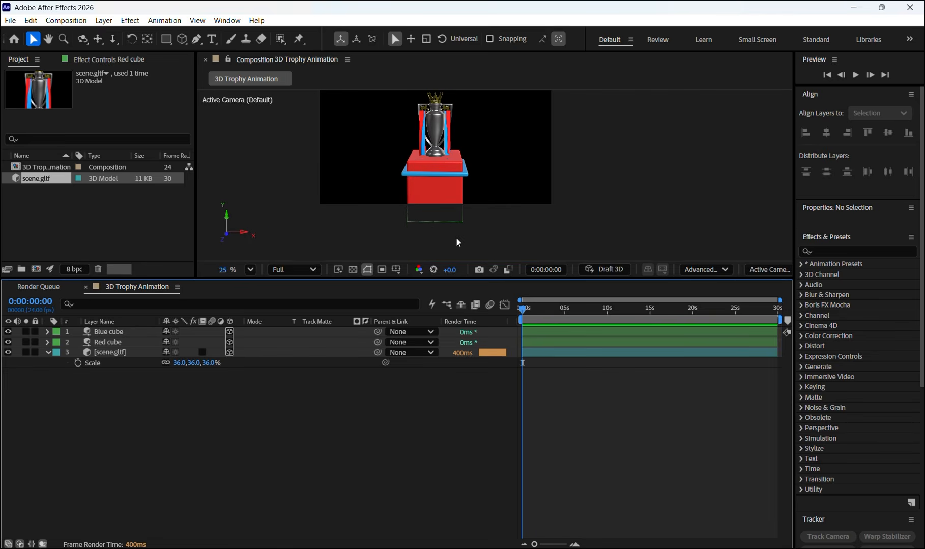
{"action": "scroll", "coordinate": [446, 184], "scroll_direction": "down", "scroll_amount": 1}
{"action": "scroll", "coordinate": [435, 111], "scroll_direction": "up", "scroll_amount": 1}
{"action": "scroll", "coordinate": [435, 111], "scroll_direction": "up", "scroll_amount": 1}
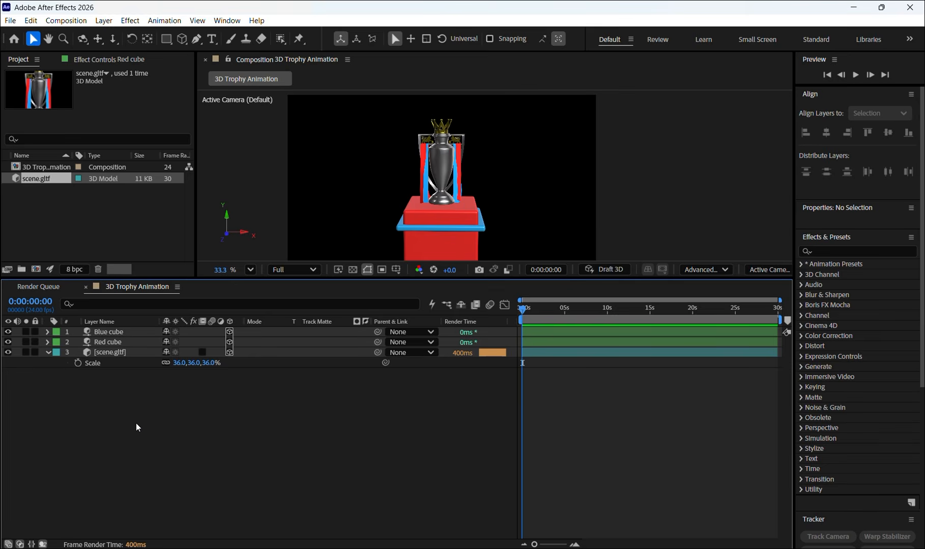
{"action": "right_click", "coordinate": [149, 445]}
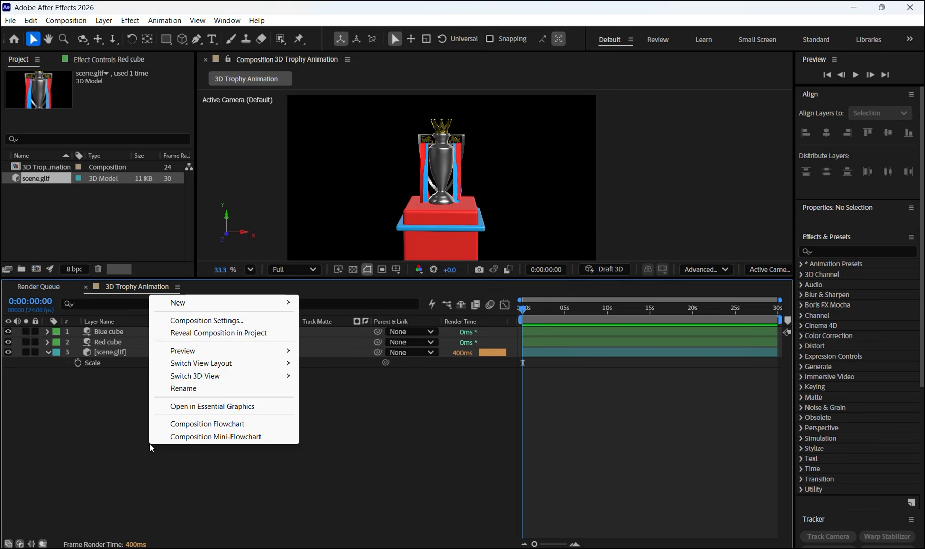
{"action": "mouse_move", "coordinate": [218, 301]}
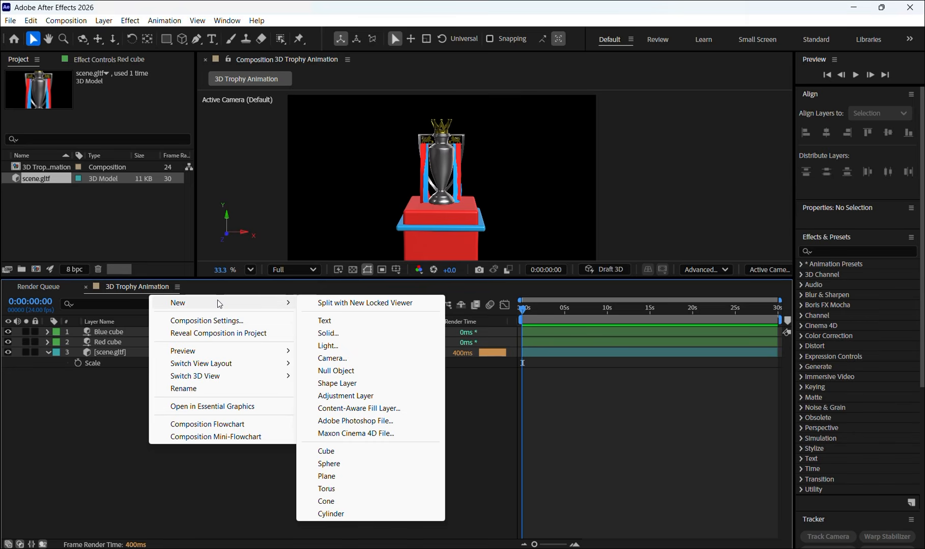
{"action": "key", "text": "Escape"}
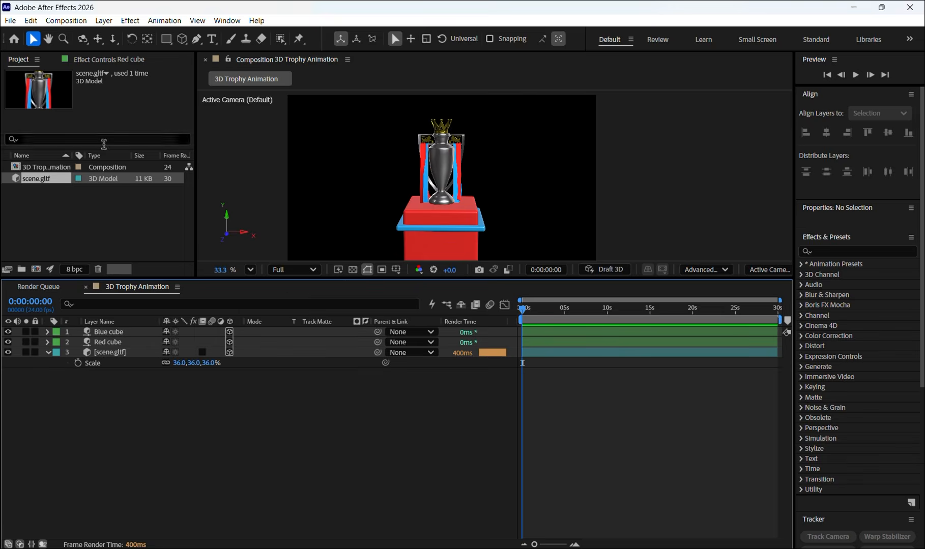
- Create a white 1920 x 1080 px solid named "Background" and place it beneath all the other layers
{"action": "left_click", "coordinate": [104, 20]}
{"action": "mouse_move", "coordinate": [128, 34]}
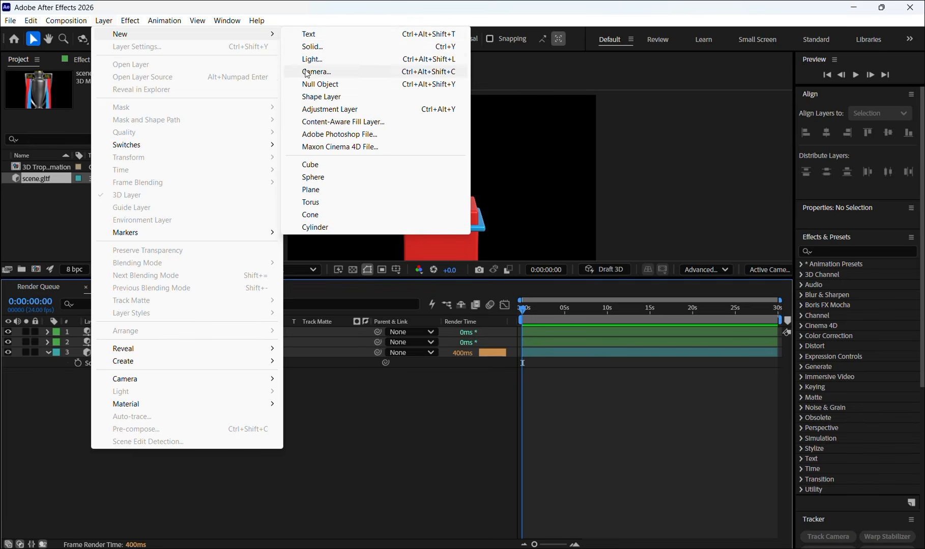
{"action": "left_click", "coordinate": [314, 48]}
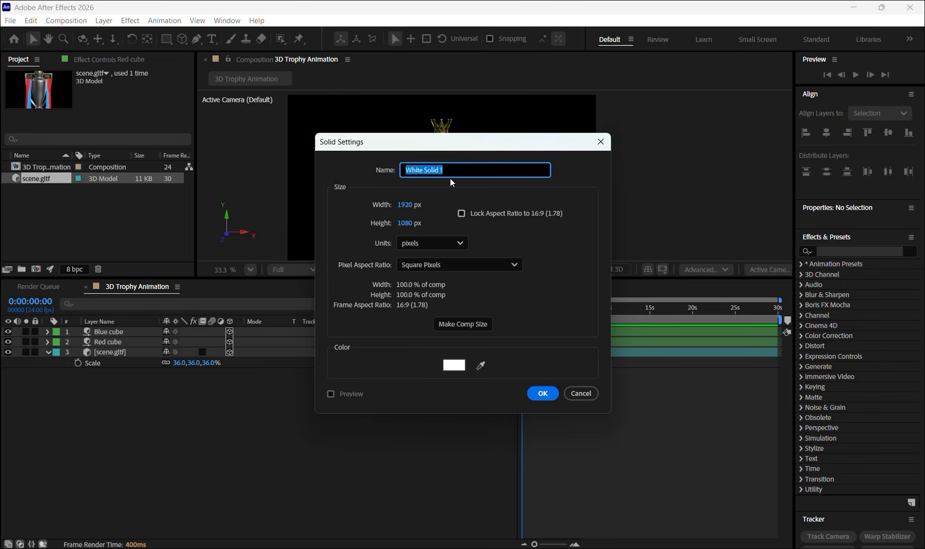
{"action": "type", "text": "Background"}
{"action": "left_click", "coordinate": [543, 395]}
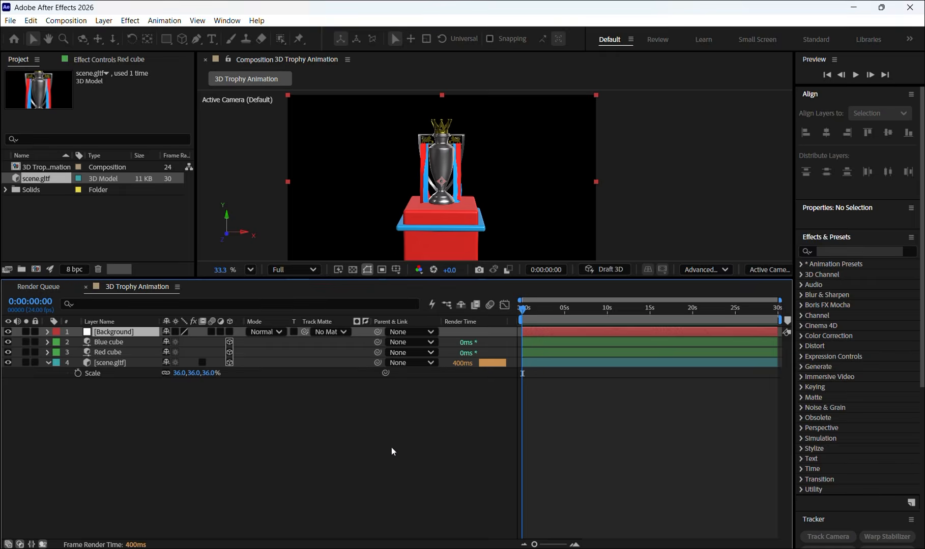
{"action": "left_click", "coordinate": [135, 331]}
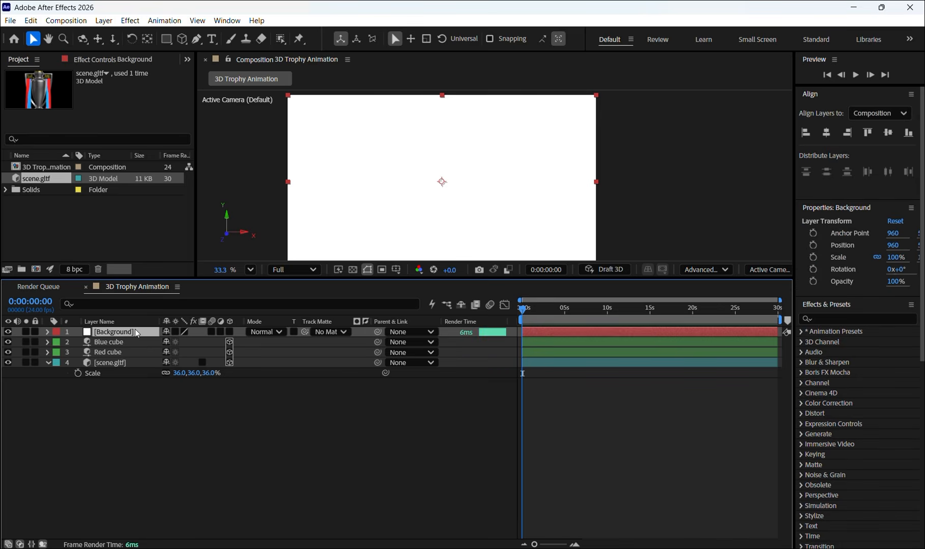
{"action": "left_click_drag", "start_coordinate": [135, 332], "coordinate": [120, 388]}
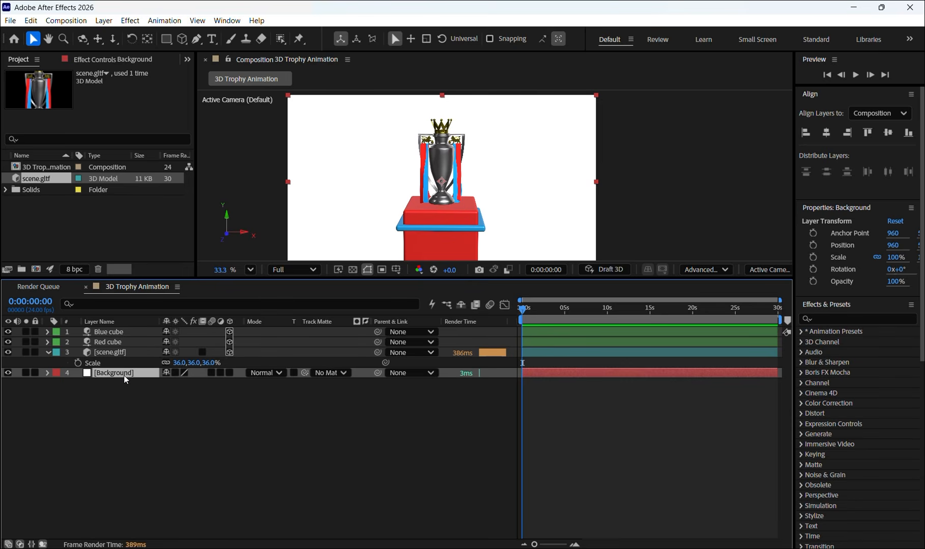
- Find the 4-Color Gradient effect and apply it to the Background layer
{"action": "left_click", "coordinate": [842, 319]}
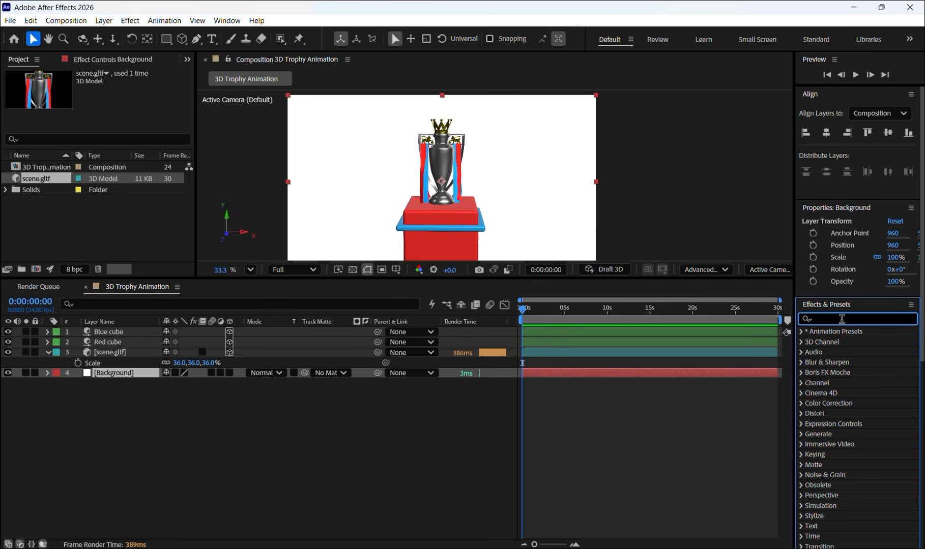
{"action": "type", "text": "gradient"}
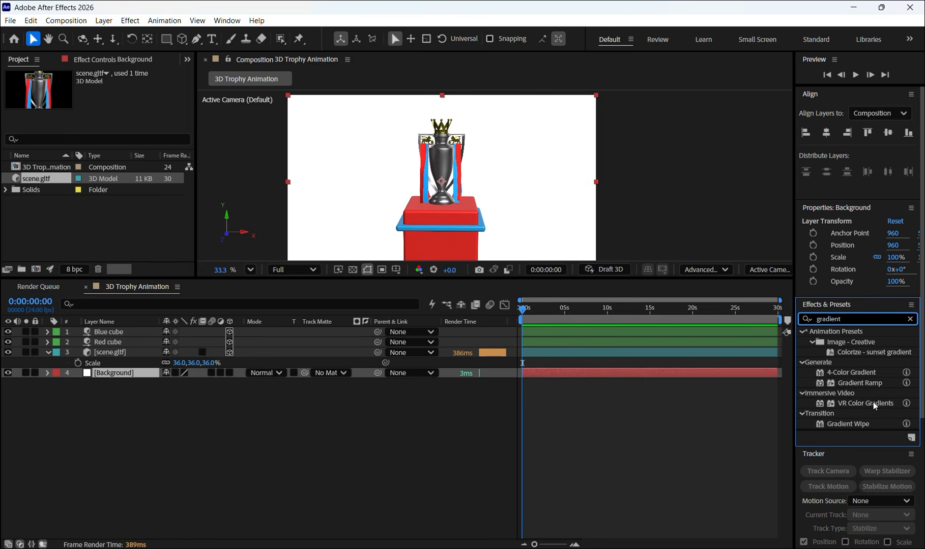
{"action": "left_click_drag", "start_coordinate": [850, 373], "coordinate": [123, 376]}
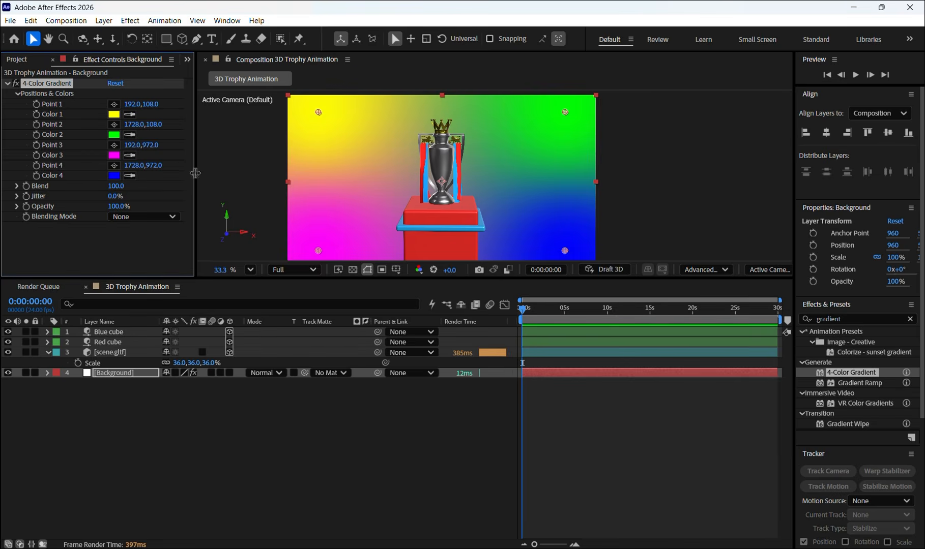
- Set the gradient's Color 1 to dark navy 00092D and its Color 4 to a dark blue of about 000042
{"action": "left_click", "coordinate": [118, 116]}
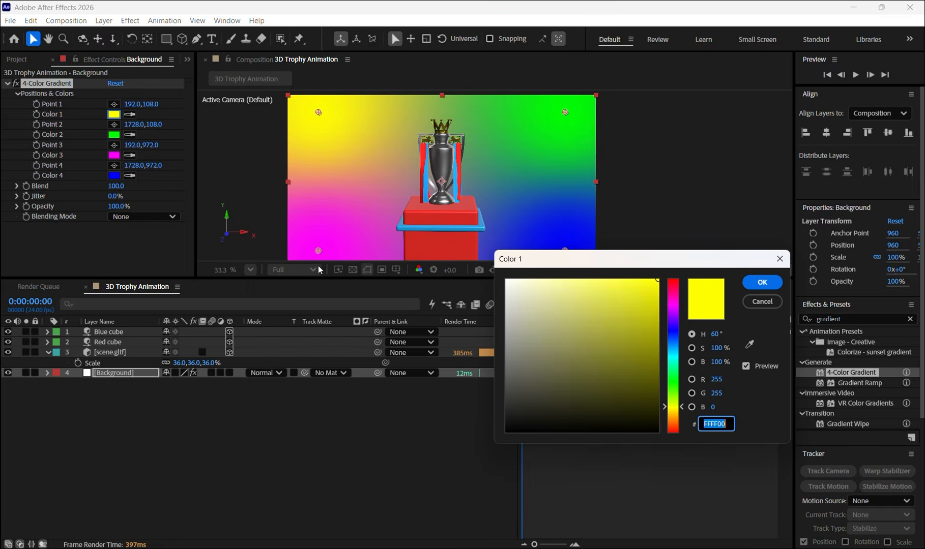
{"action": "left_click", "coordinate": [677, 336]}
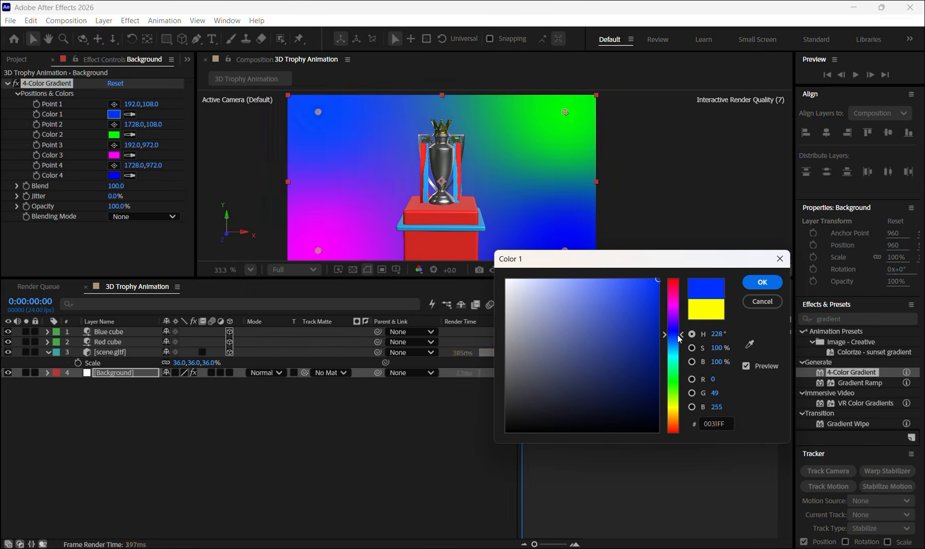
{"action": "left_click_drag", "start_coordinate": [652, 336], "coordinate": [688, 406]}
{"action": "left_click", "coordinate": [761, 282]}
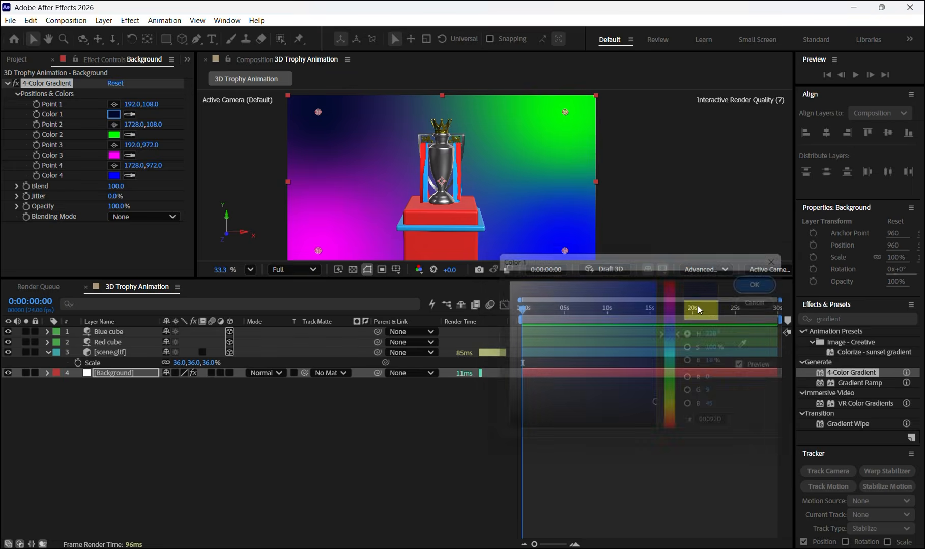
{"action": "left_click", "coordinate": [114, 176]}
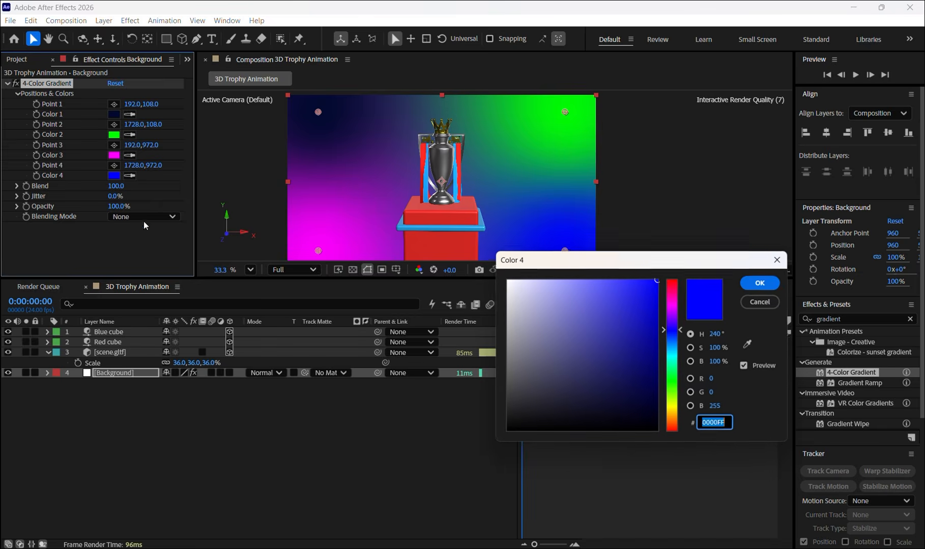
{"action": "left_click_drag", "start_coordinate": [670, 381], "coordinate": [695, 409]}
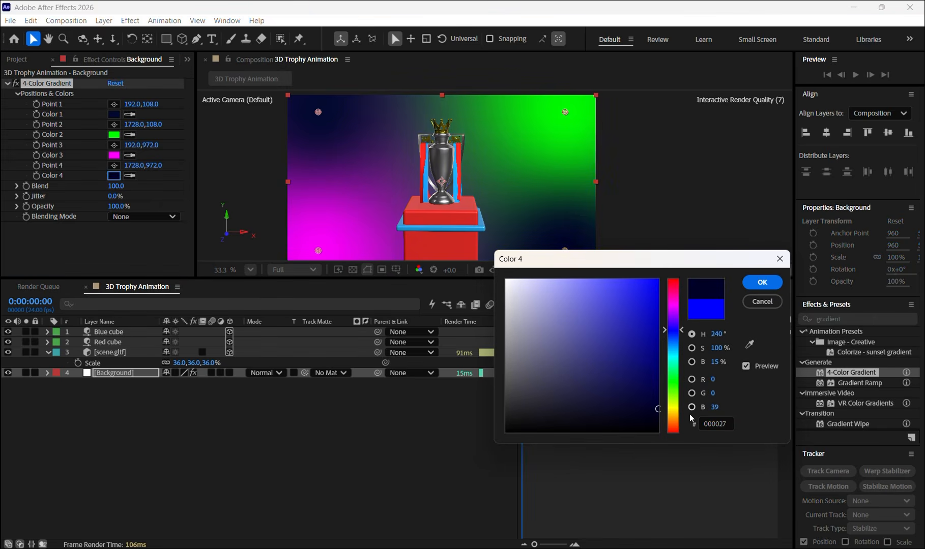
{"action": "left_click_drag", "start_coordinate": [650, 378], "coordinate": [672, 377]}
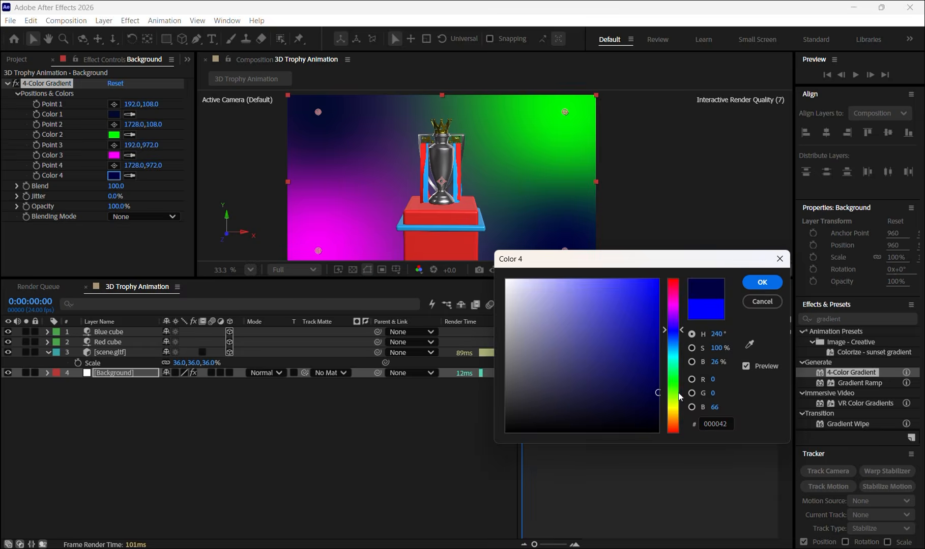
{"action": "left_click", "coordinate": [761, 282]}
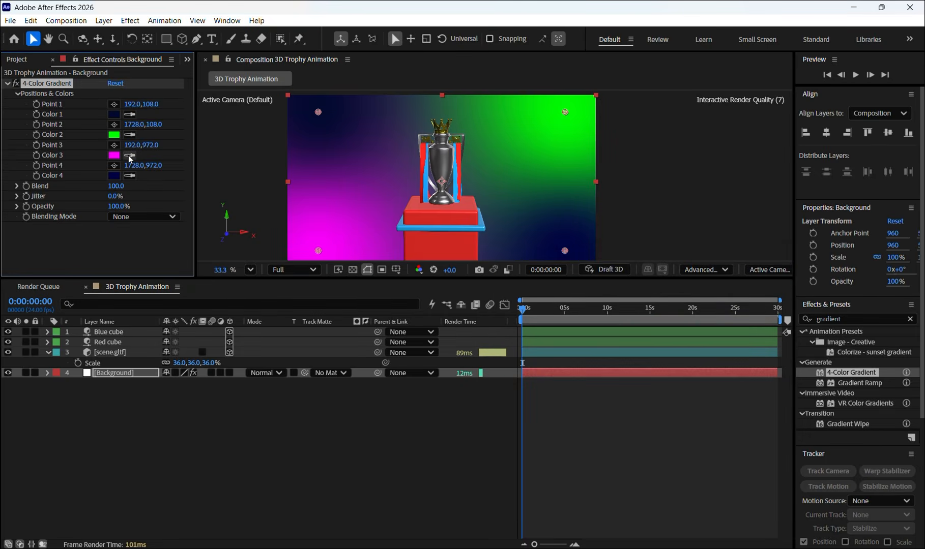
- Sample the trophy ribbon's red for the gradient's Color 3 and its light blue for Color 2
{"action": "left_click", "coordinate": [129, 156]}
{"action": "left_click", "coordinate": [426, 166]}
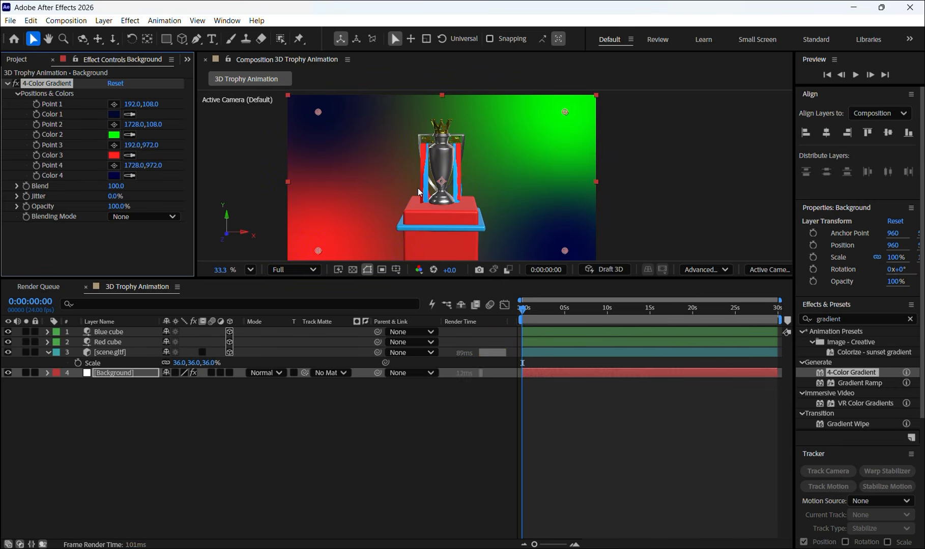
{"action": "left_click", "coordinate": [130, 135]}
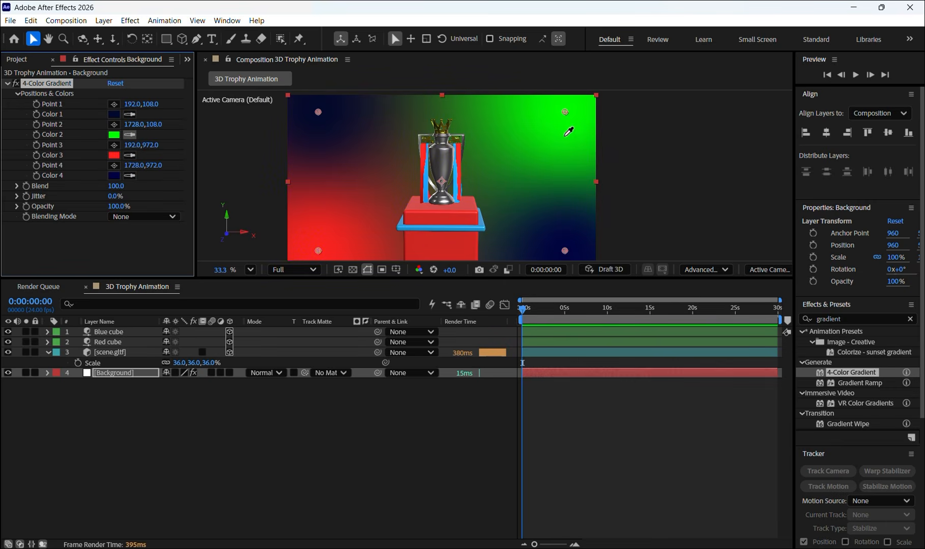
{"action": "left_click", "coordinate": [456, 186]}
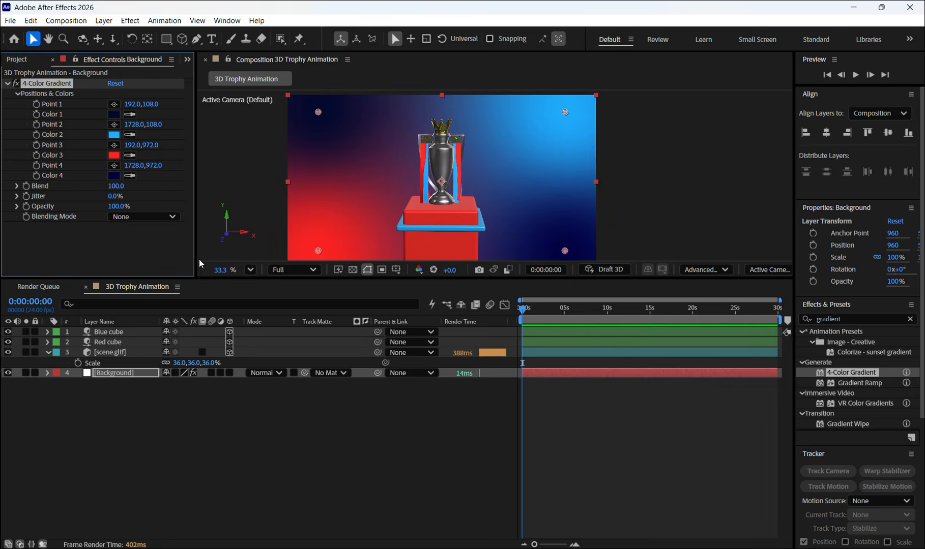
- Swap the two accent colors by sampling the ribbon's light blue for Color 3 and its red for Color 2
{"action": "left_click", "coordinate": [130, 156]}
{"action": "left_click", "coordinate": [427, 185]}
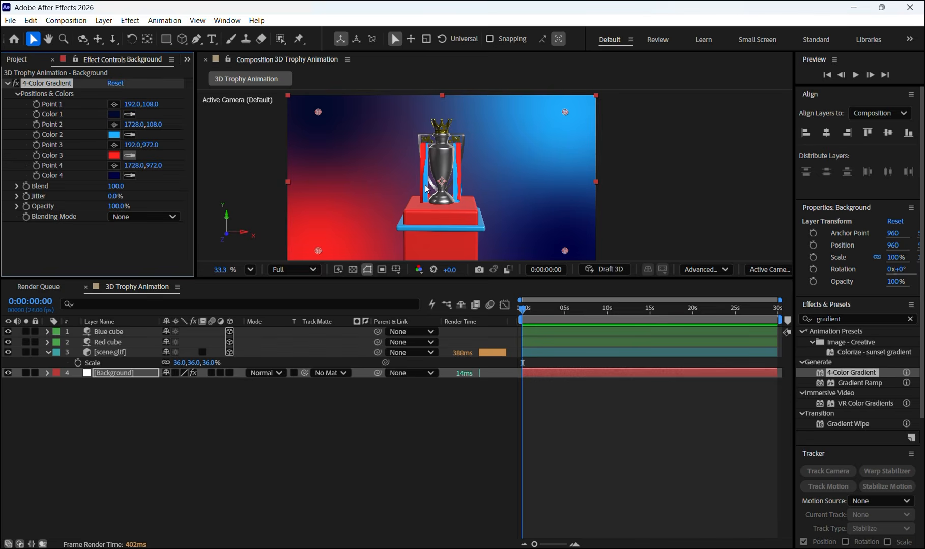
{"action": "left_click", "coordinate": [130, 136]}
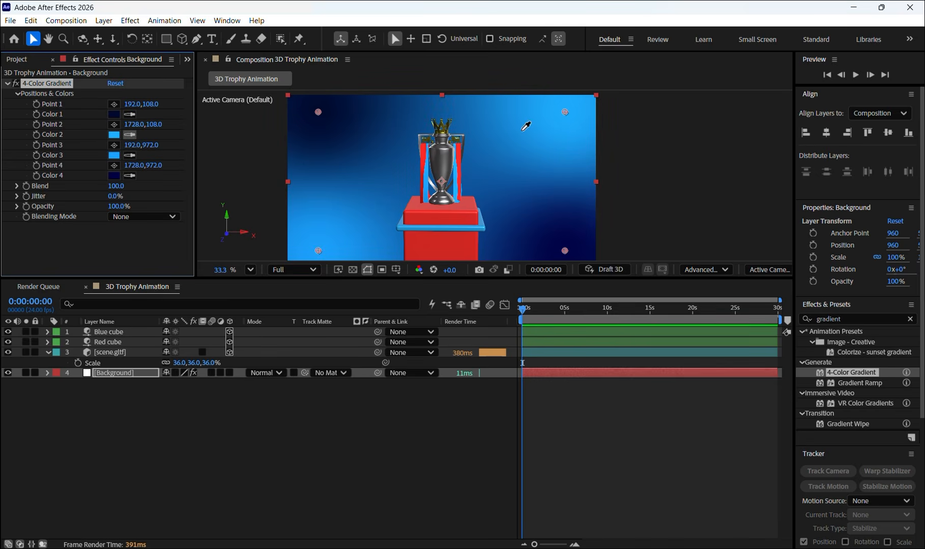
{"action": "left_click", "coordinate": [460, 173]}
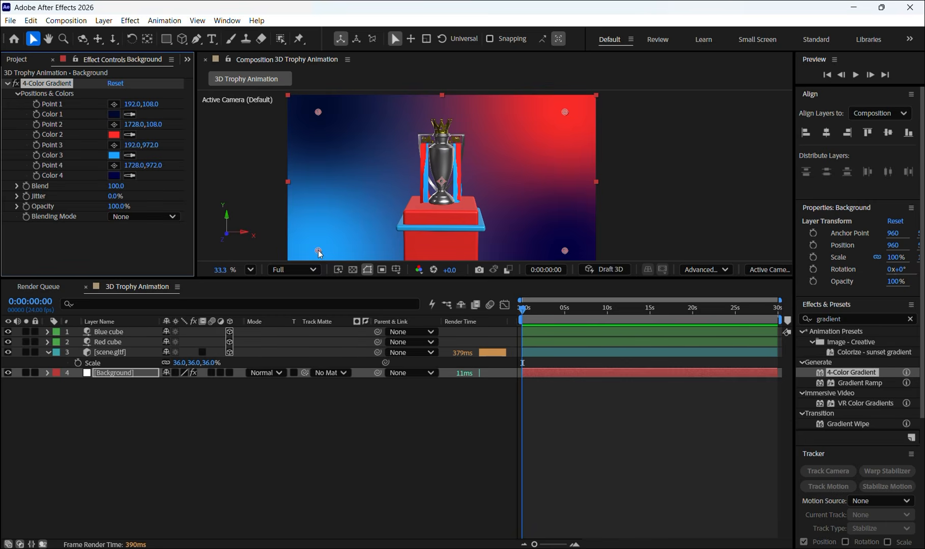
- Move gradient Point 3 to about -429, 1230, Point 2 to 2292, -201, Point 1 to -39, -144 and Point 4 to 1779, 888
{"action": "left_click_drag", "start_coordinate": [319, 254], "coordinate": [218, 291]}
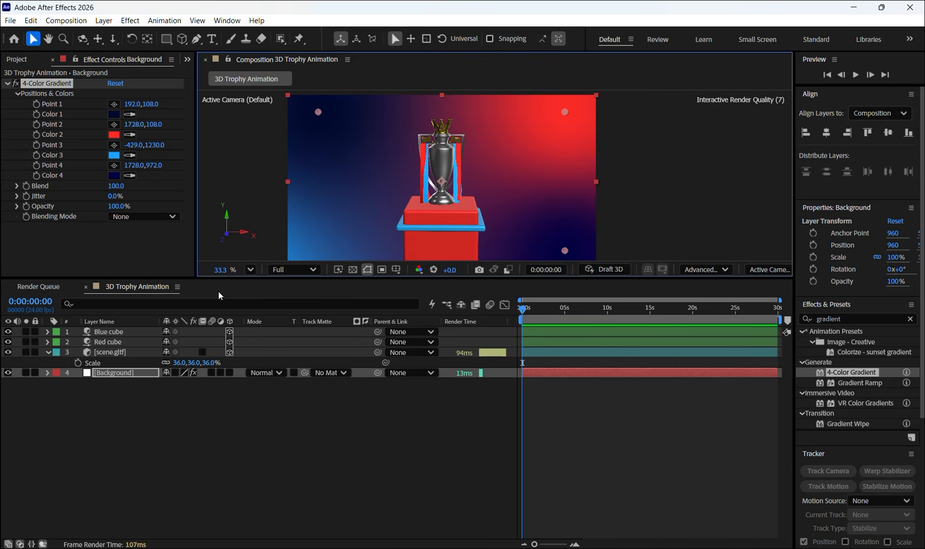
{"action": "left_click_drag", "start_coordinate": [565, 112], "coordinate": [654, 61]}
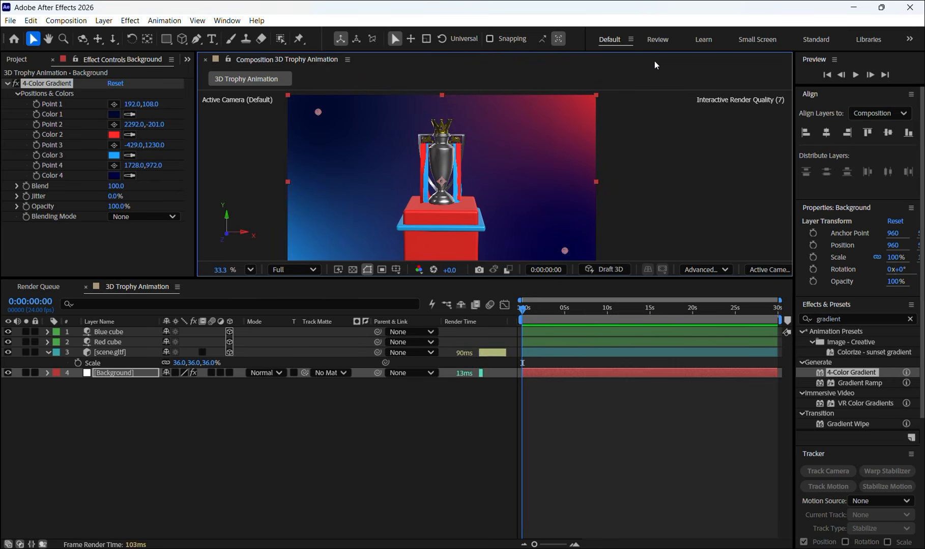
{"action": "left_click_drag", "start_coordinate": [317, 111], "coordinate": [280, 69]}
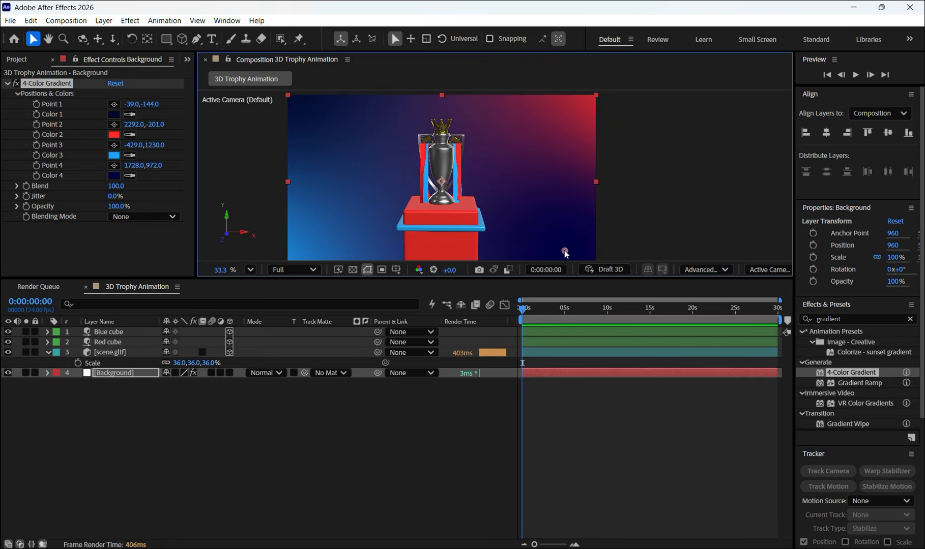
{"action": "mouse_move", "coordinate": [565, 251]}
{"action": "left_mouse_down"}
{"action": "mouse_move", "coordinate": [621, 281]}
{"action": "mouse_move", "coordinate": [597, 239]}
{"action": "mouse_move", "coordinate": [573, 239]}
{"action": "left_mouse_up"}
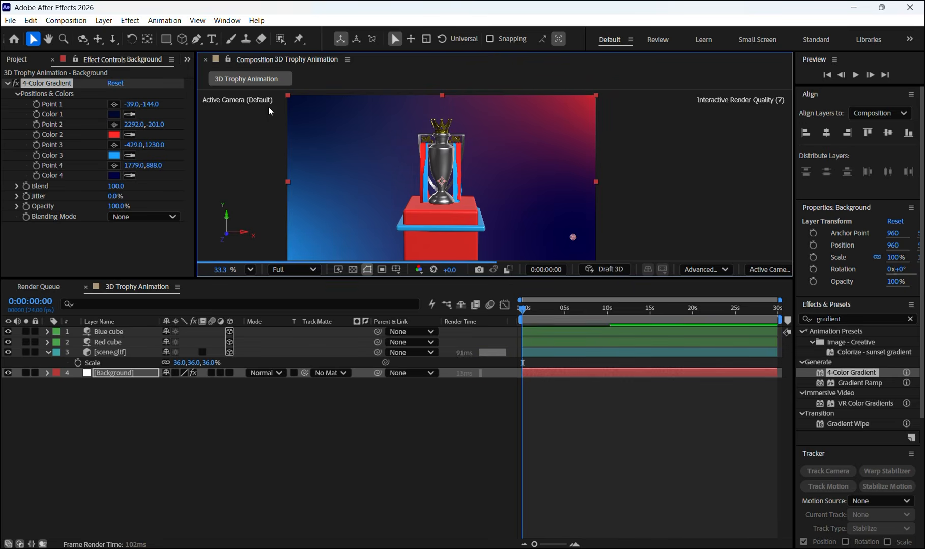
{"action": "scroll", "coordinate": [326, 191], "scroll_direction": "down", "scroll_amount": 1}
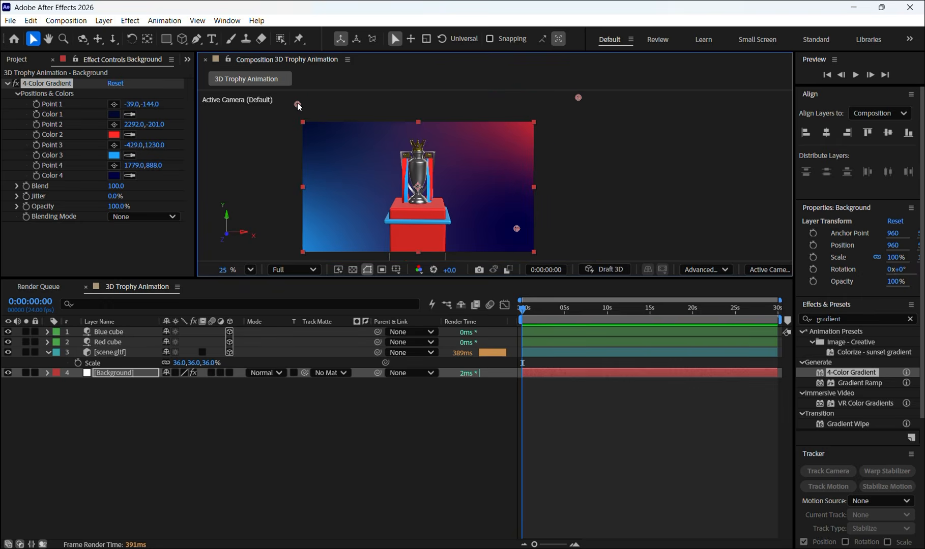
- Move the background gradient's Point 1 to 197, 176
{"action": "left_click_drag", "start_coordinate": [298, 105], "coordinate": [326, 141]}
{"action": "scroll", "coordinate": [402, 218], "scroll_direction": "up", "scroll_amount": 1}
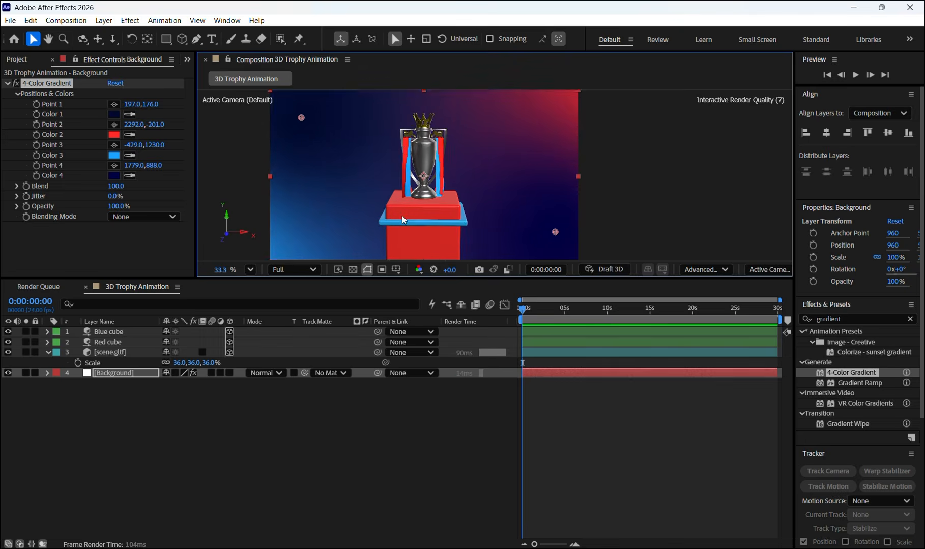
{"action": "scroll", "coordinate": [402, 216], "scroll_direction": "down", "scroll_amount": 1}
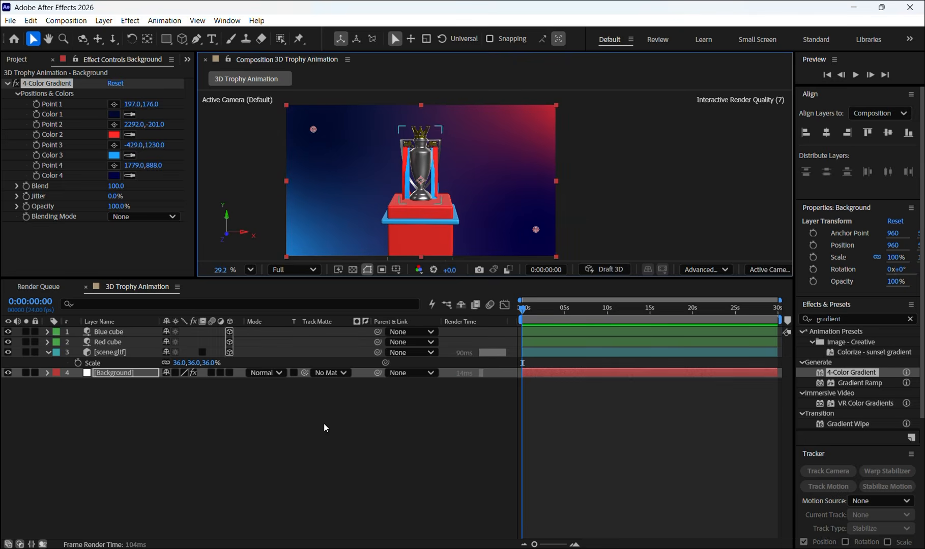
- Add the industrial pipe HDR image to the composition as the topmost layer and hide it
{"action": "left_click", "coordinate": [194, 433]}
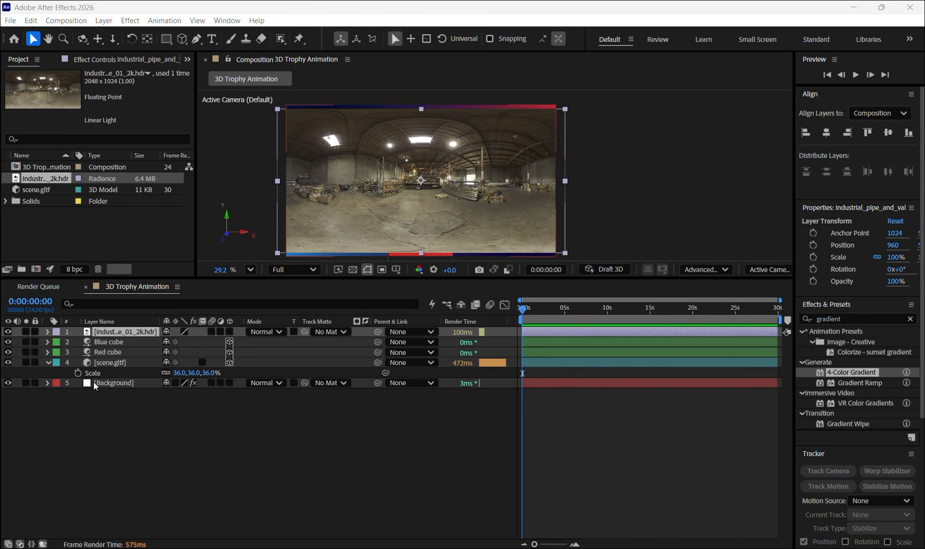
{"action": "left_click", "coordinate": [7, 331]}
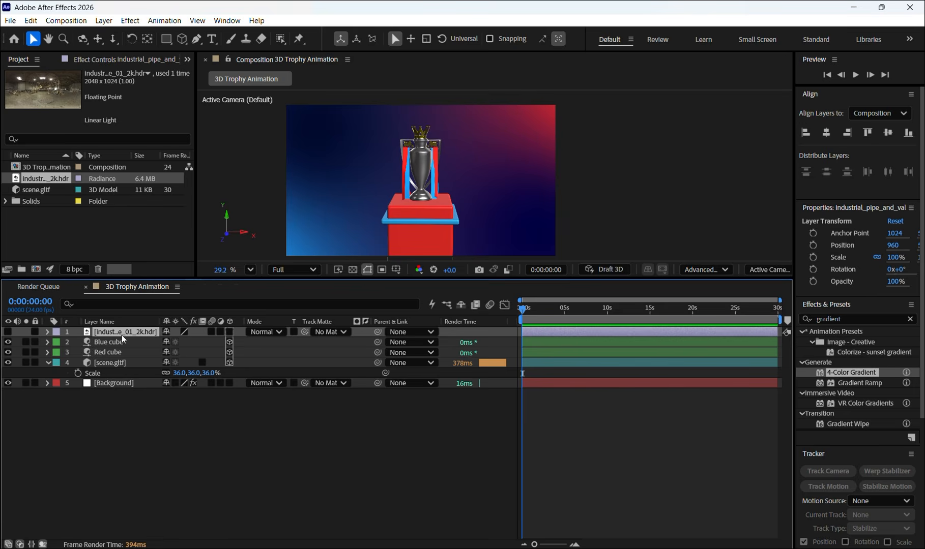
{"action": "left_click", "coordinate": [128, 418]}
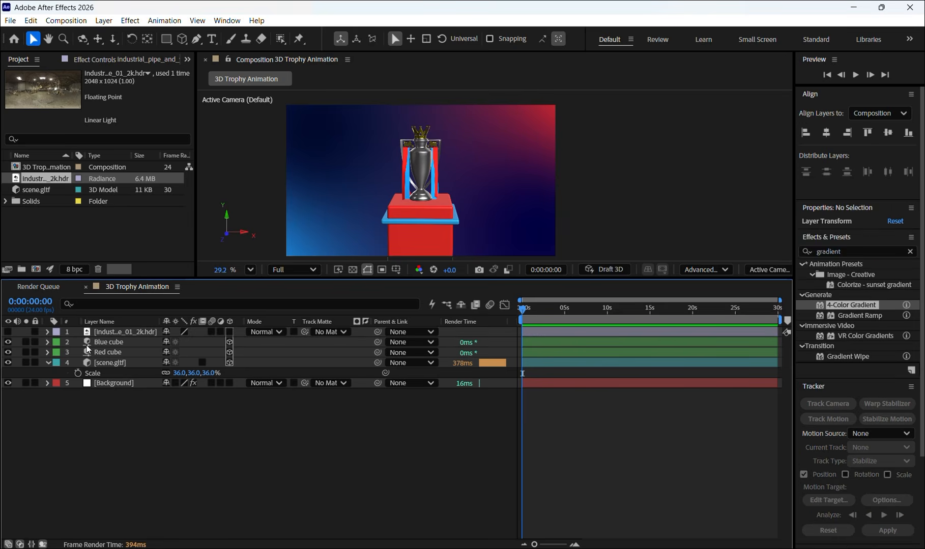
- Create an Environment light with 200% intensity, cast shadows enabled and 100% shadow darkness
{"action": "left_click", "coordinate": [105, 21]}
{"action": "mouse_move", "coordinate": [192, 36]}
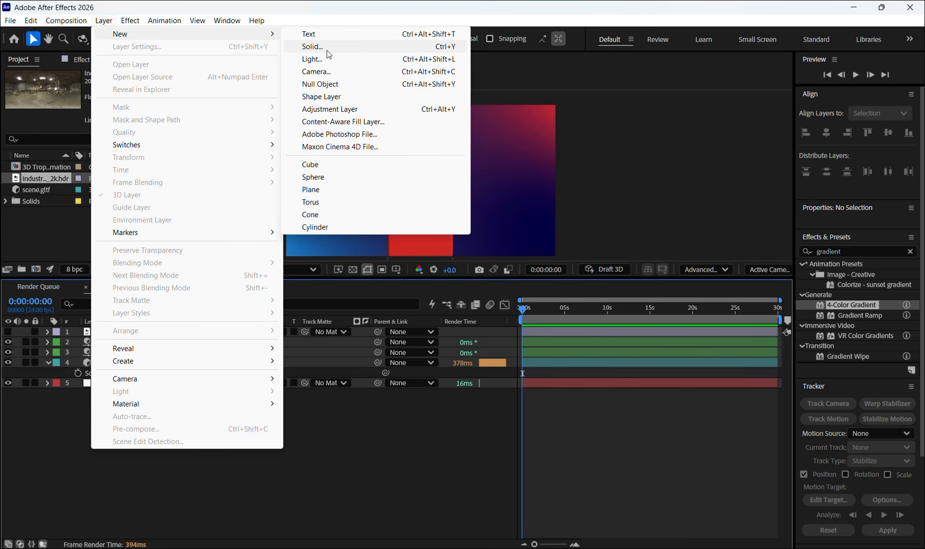
{"action": "left_click", "coordinate": [315, 59]}
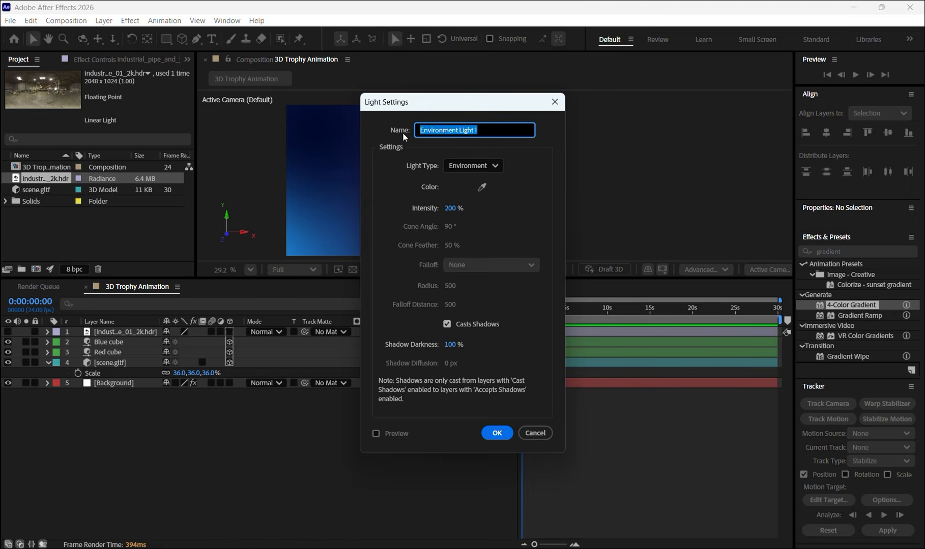
{"action": "left_click", "coordinate": [498, 440]}
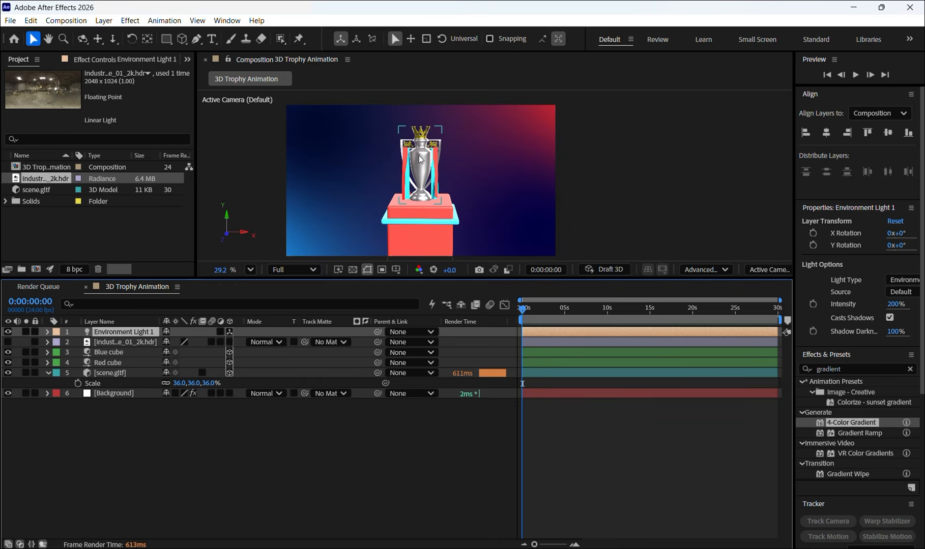
{"action": "scroll", "coordinate": [429, 161], "scroll_direction": "up", "scroll_amount": 1}
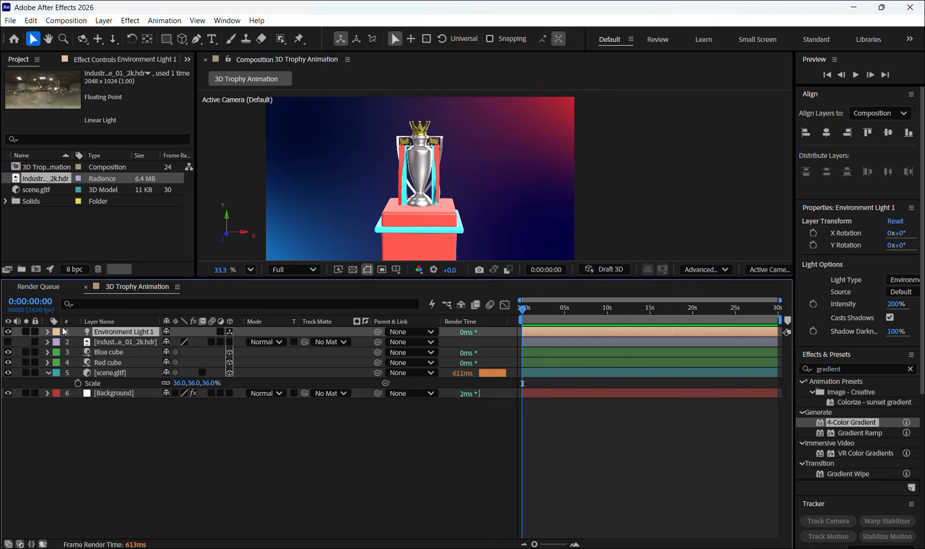
- Set the environment light's source to industrial_pipe_and_valve_01_2k.hdr and its intensity to 177%
{"action": "left_click", "coordinate": [47, 331]}
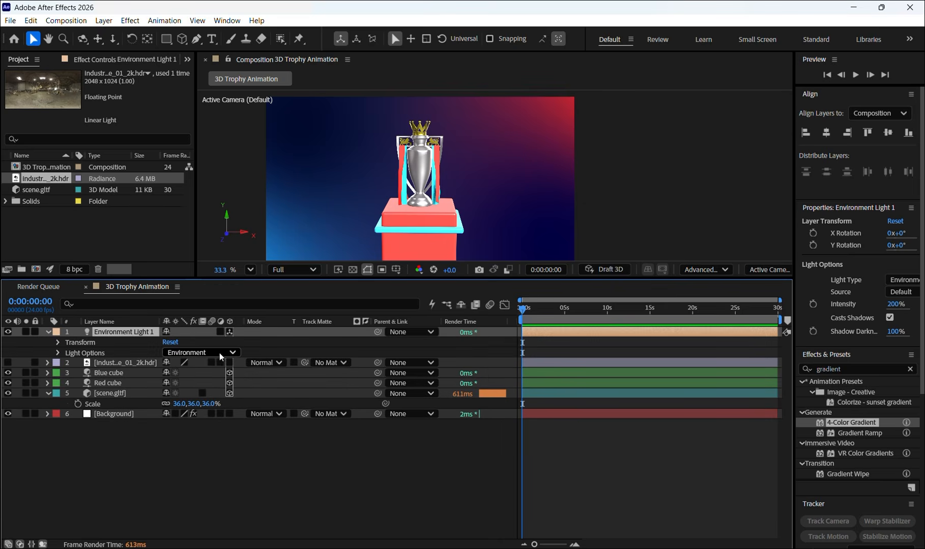
{"action": "left_click", "coordinate": [58, 353]}
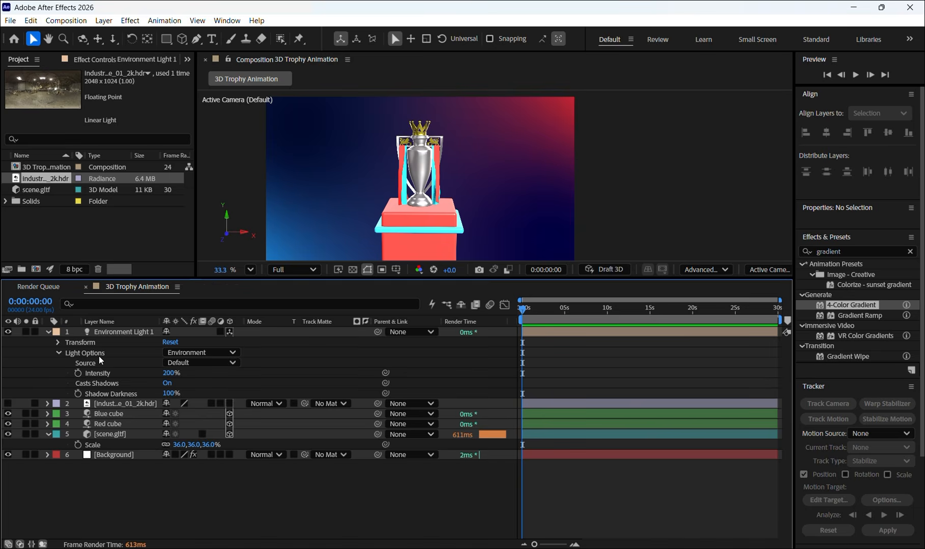
{"action": "left_click", "coordinate": [231, 362]}
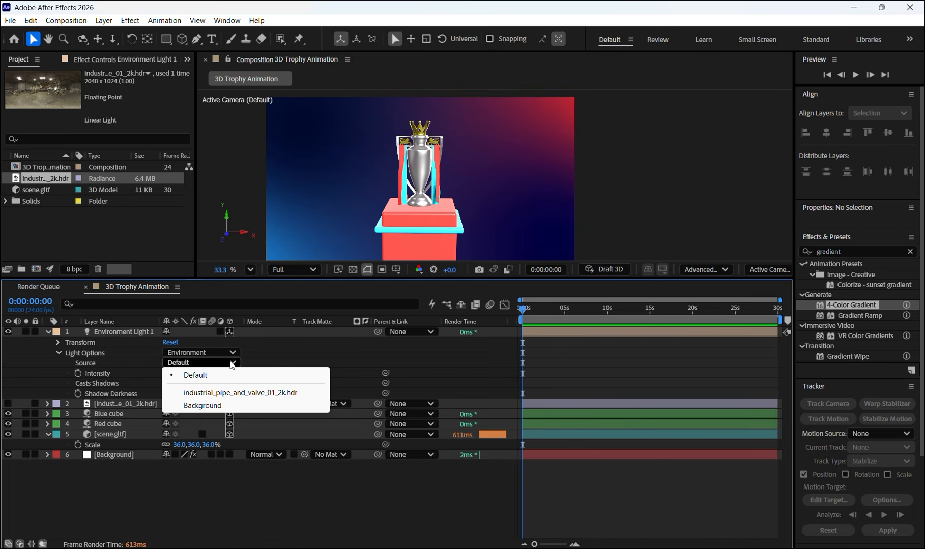
{"action": "left_click", "coordinate": [231, 393]}
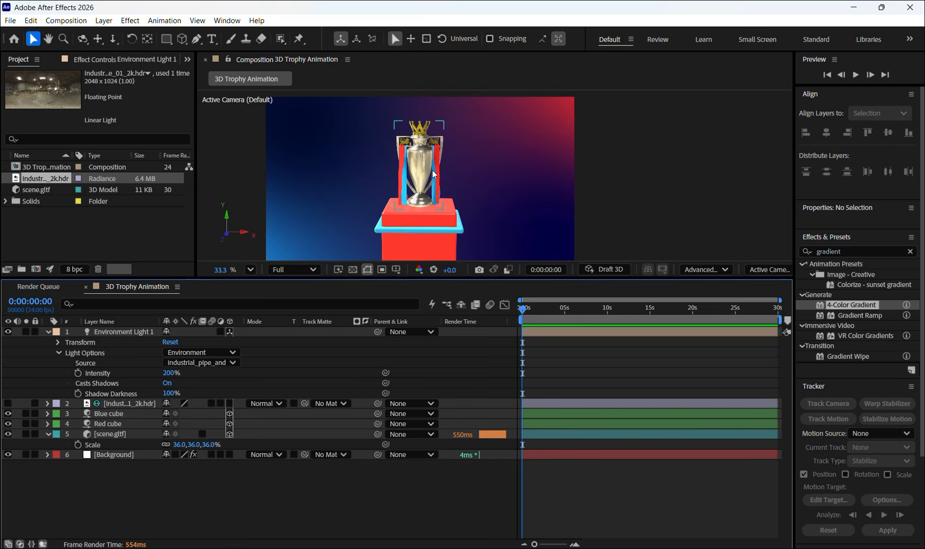
{"action": "scroll", "coordinate": [433, 174], "scroll_direction": "up", "scroll_amount": 3}
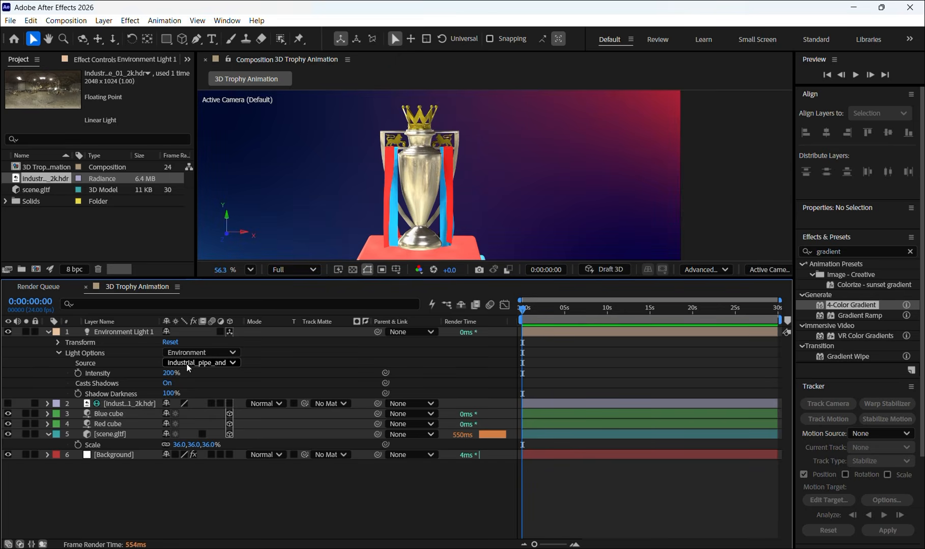
{"action": "left_click_drag", "start_coordinate": [169, 372], "coordinate": [163, 382]}
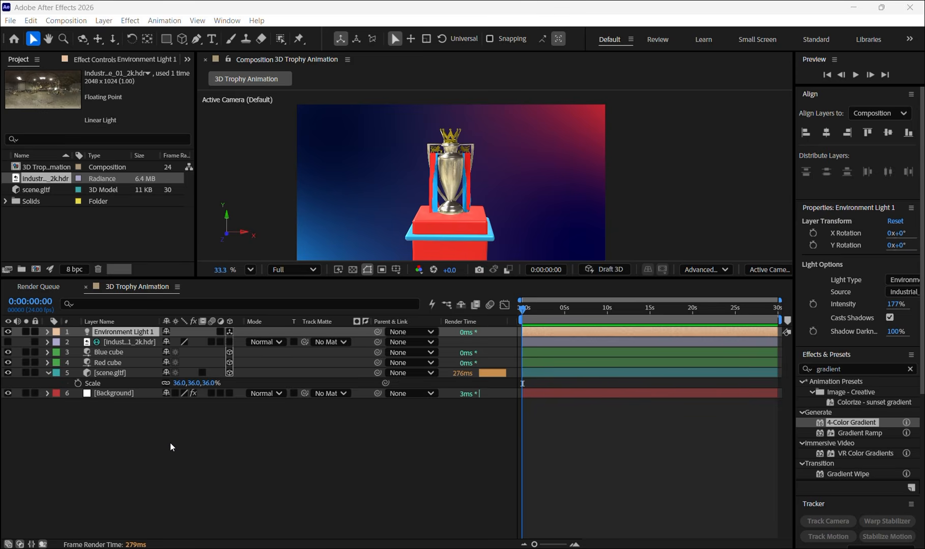
- Add a two-node camera with the 50mm preset and depth of field off
{"action": "right_click", "coordinate": [117, 419]}
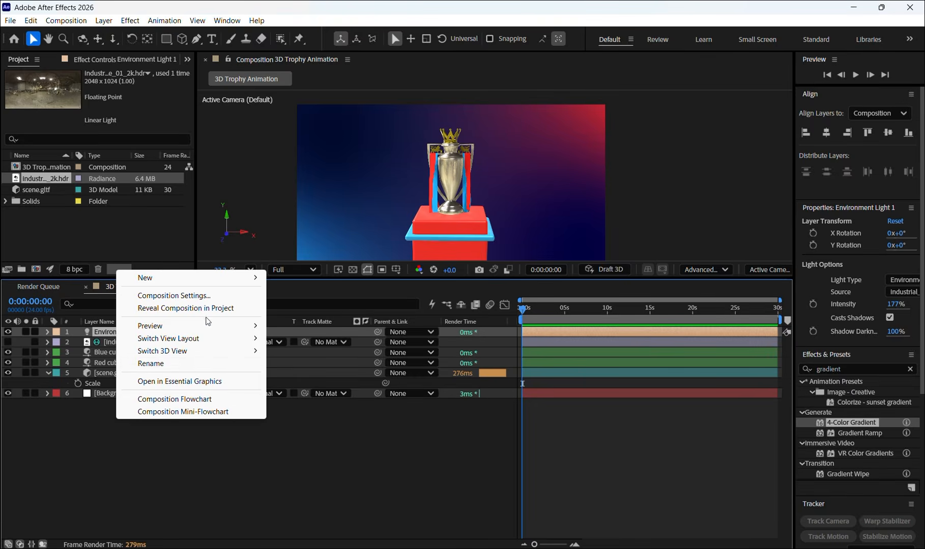
{"action": "mouse_move", "coordinate": [219, 278]}
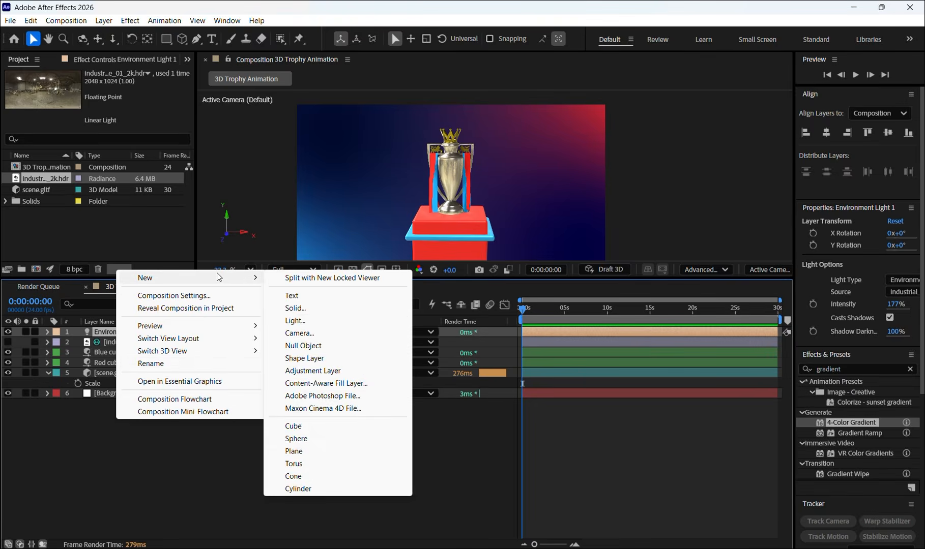
{"action": "left_click", "coordinate": [321, 333]}
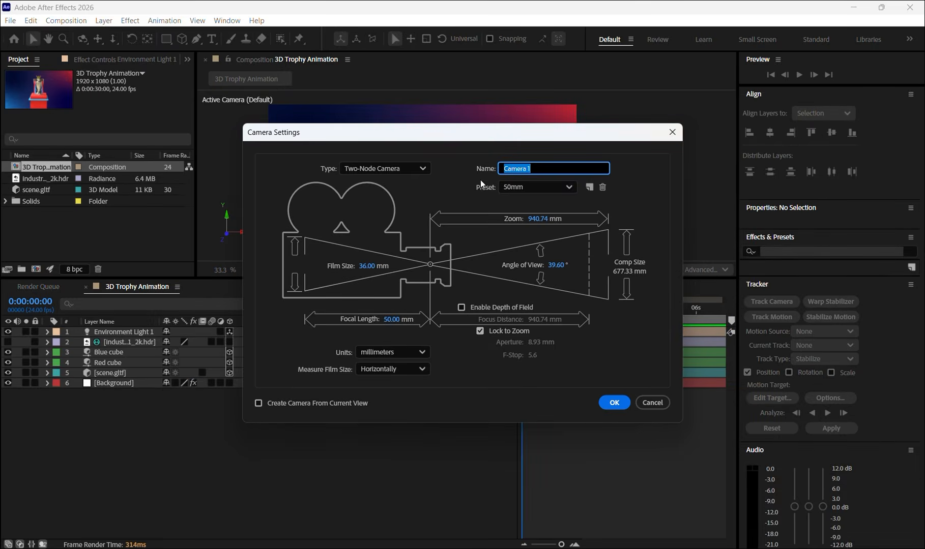
{"action": "left_click", "coordinate": [614, 402]}
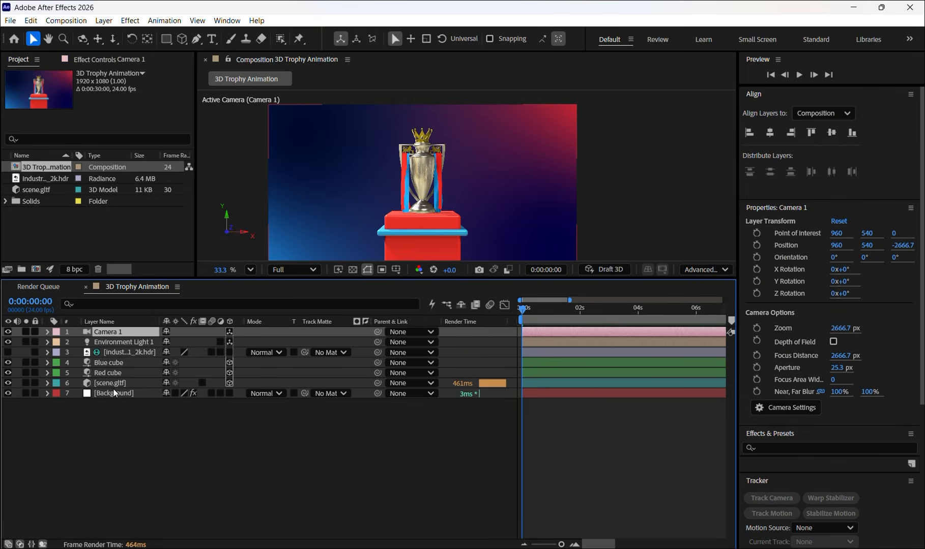
- Create an orbit null for the new camera
{"action": "right_click", "coordinate": [119, 334]}
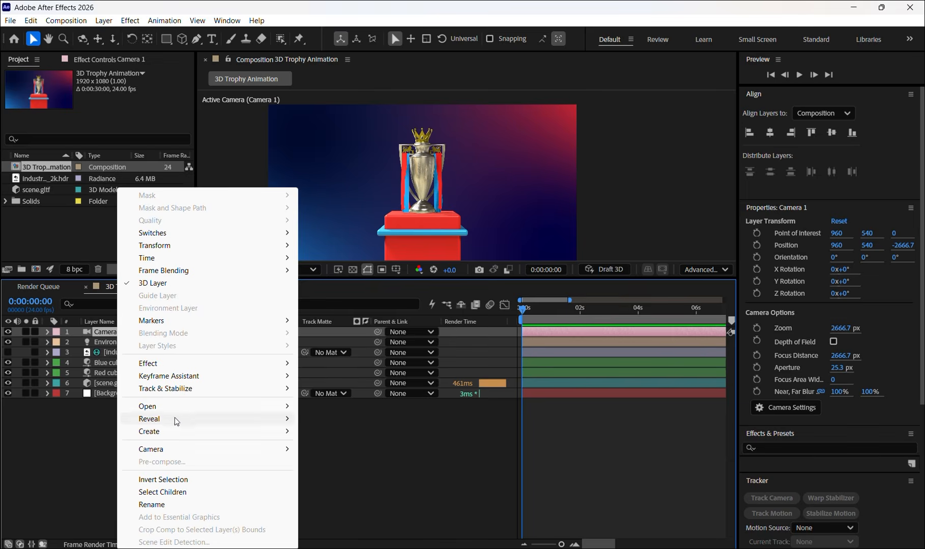
{"action": "mouse_move", "coordinate": [200, 451]}
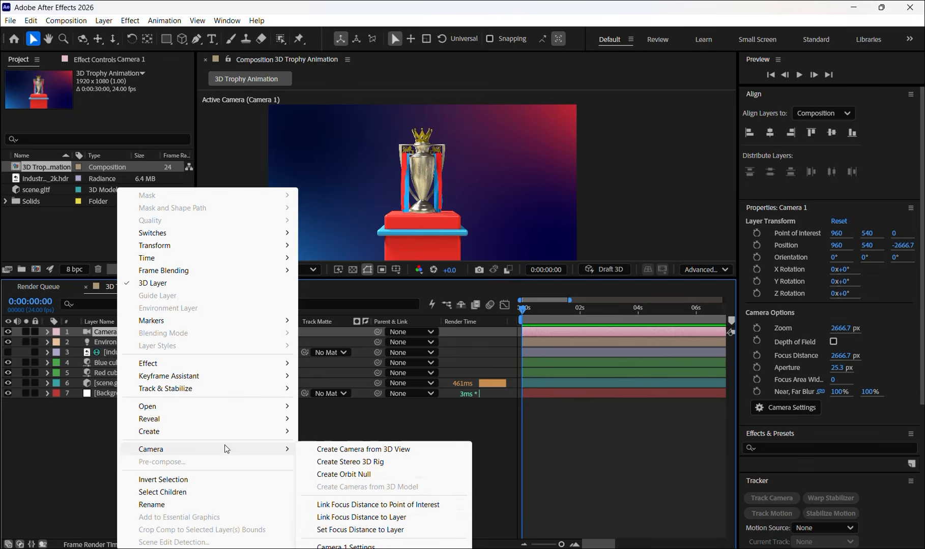
{"action": "left_click", "coordinate": [336, 476]}
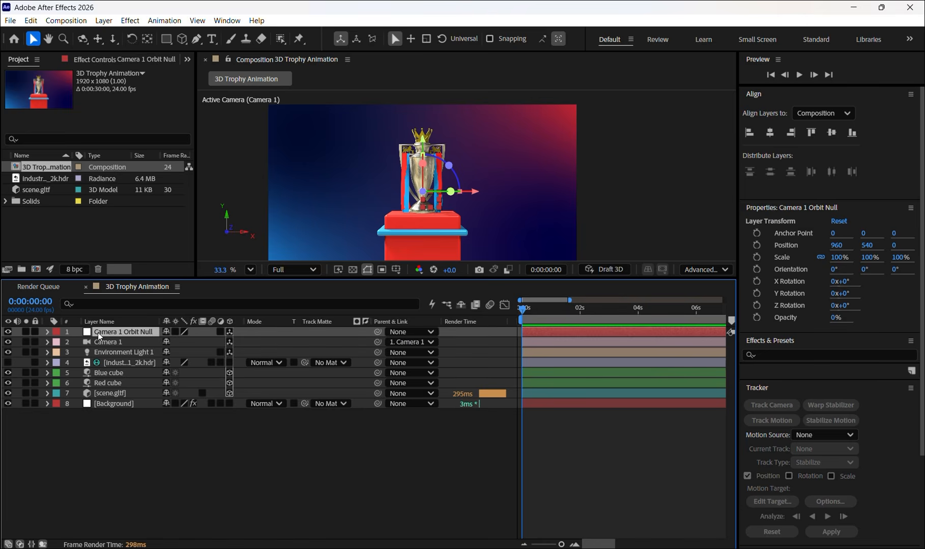
{"action": "left_click", "coordinate": [83, 463]}
- Keyframe the orbit null's Position at the start and at 0:00:01:01 with its Z value set to 440
{"action": "left_click", "coordinate": [127, 332]}
{"action": "key", "text": "p"}
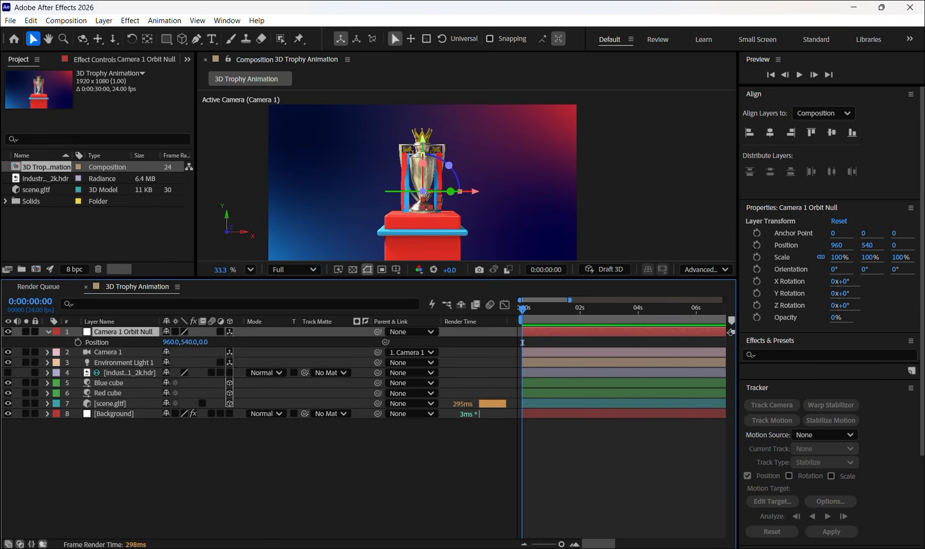
{"action": "left_click", "coordinate": [104, 343]}
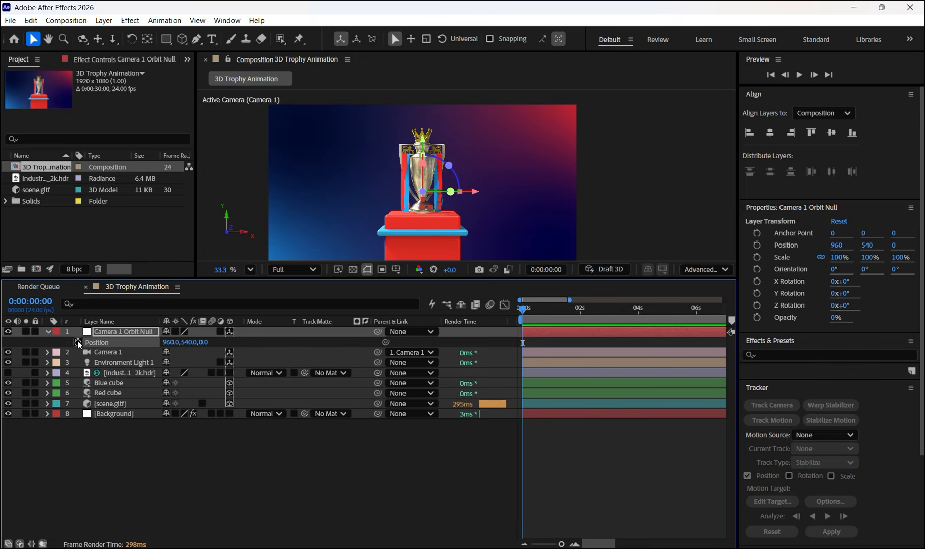
{"action": "left_click", "coordinate": [78, 343]}
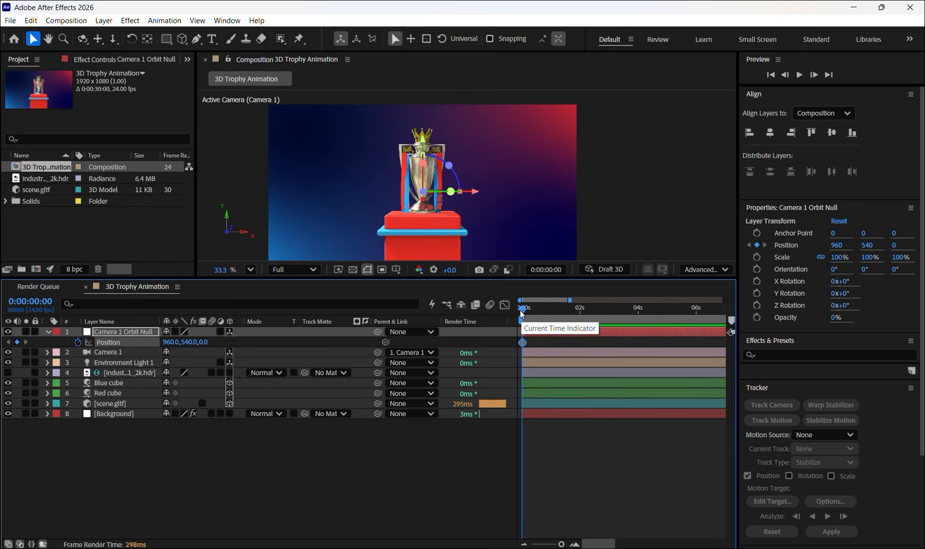
{"action": "left_click_drag", "start_coordinate": [522, 309], "coordinate": [552, 306]}
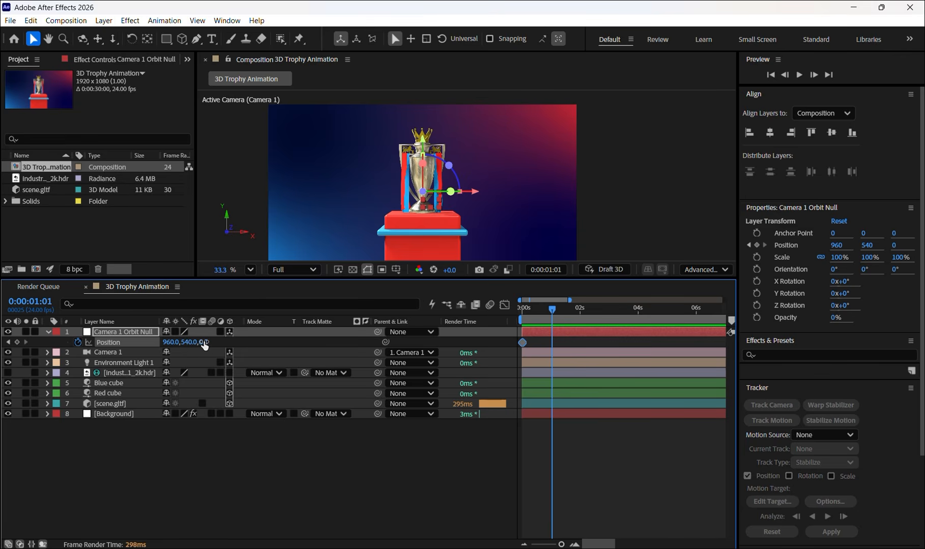
{"action": "left_click_drag", "start_coordinate": [204, 346], "coordinate": [465, 337]}
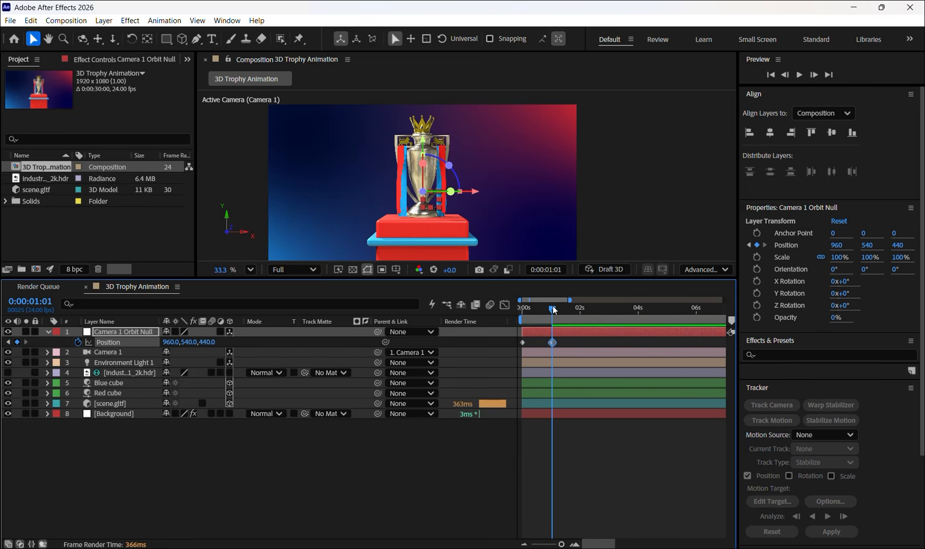
- Preview the camera's push-in towards the trophy between the two Position keyframes
{"action": "mouse_move", "coordinate": [553, 306]}
{"action": "left_mouse_down"}
{"action": "mouse_move", "coordinate": [511, 309]}
{"action": "mouse_move", "coordinate": [552, 306]}
{"action": "left_mouse_up"}
{"action": "key", "text": "Home"}
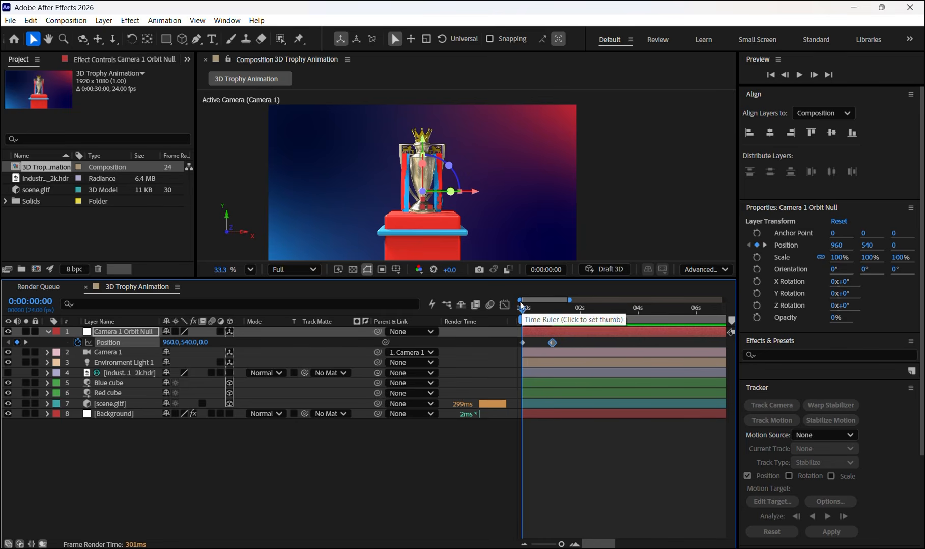
{"action": "left_click_drag", "start_coordinate": [529, 312], "coordinate": [563, 311]}
{"action": "key", "text": "Home"}
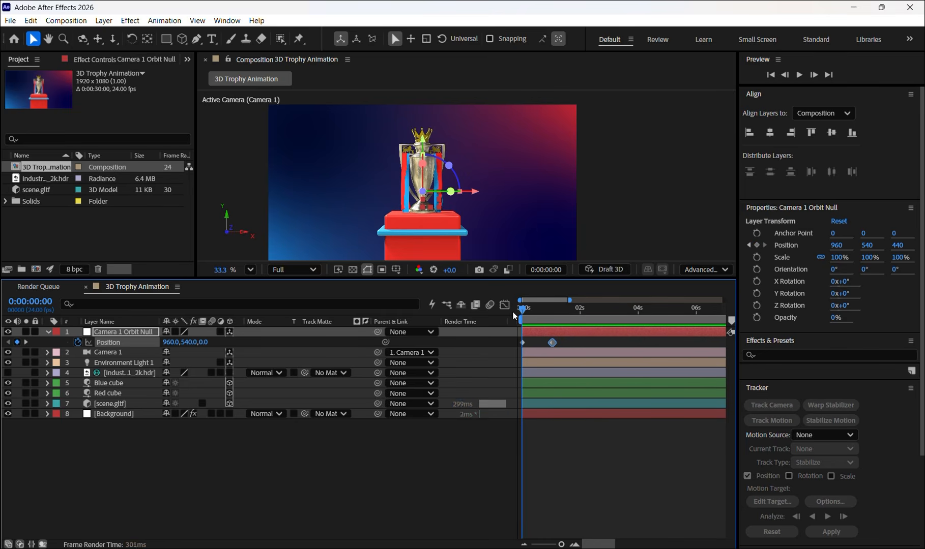
{"action": "key", "text": "space"}
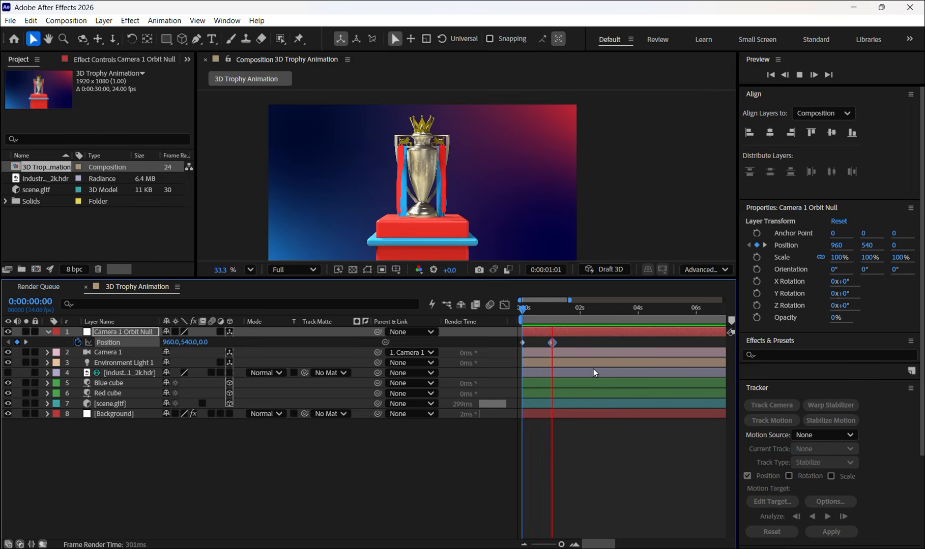
{"action": "left_click", "coordinate": [563, 309]}
{"action": "left_click_drag", "start_coordinate": [562, 308], "coordinate": [495, 308]}
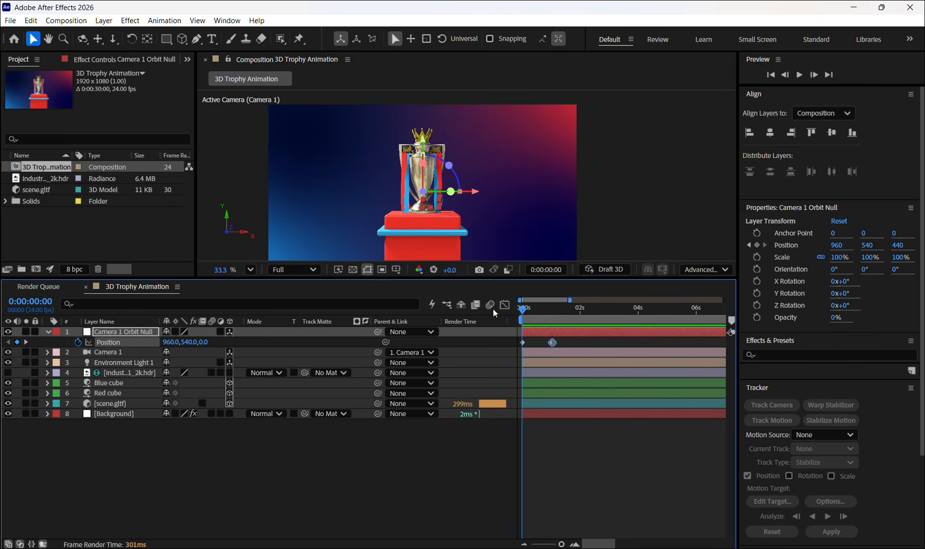
{"action": "key", "text": "space"}
{"action": "key", "text": "space"}
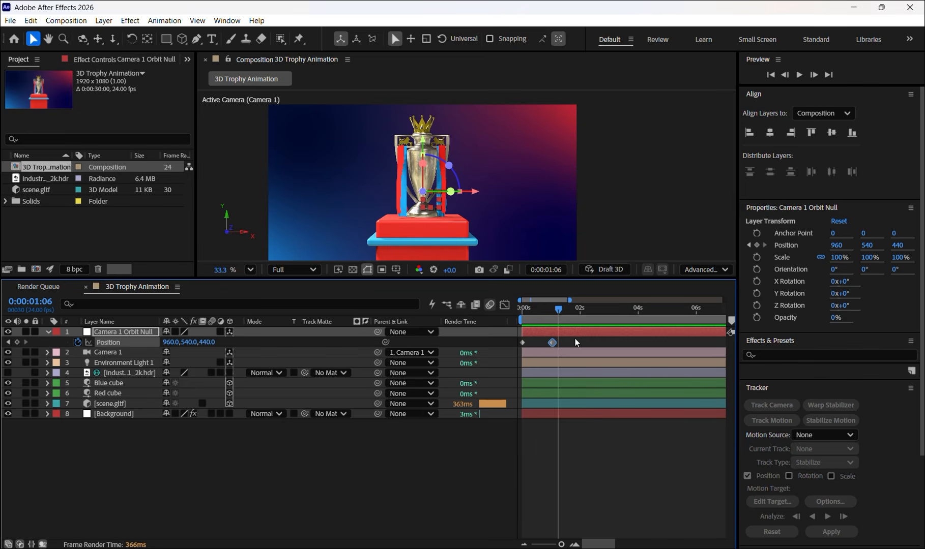
- Apply Easy Ease to the orbit null's two Position keyframes and lengthen their influence so the speed curve peaks sharply midway, above 1000 px/sec
{"action": "left_click_drag", "start_coordinate": [575, 339], "coordinate": [518, 349]}
{"action": "left_click", "coordinate": [507, 306]}
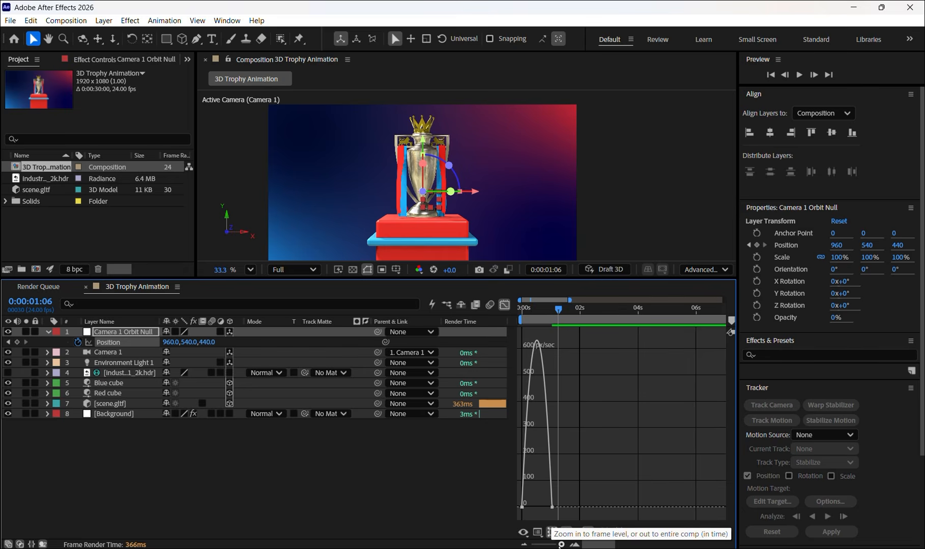
{"action": "left_click_drag", "start_coordinate": [560, 544], "coordinate": [564, 545]}
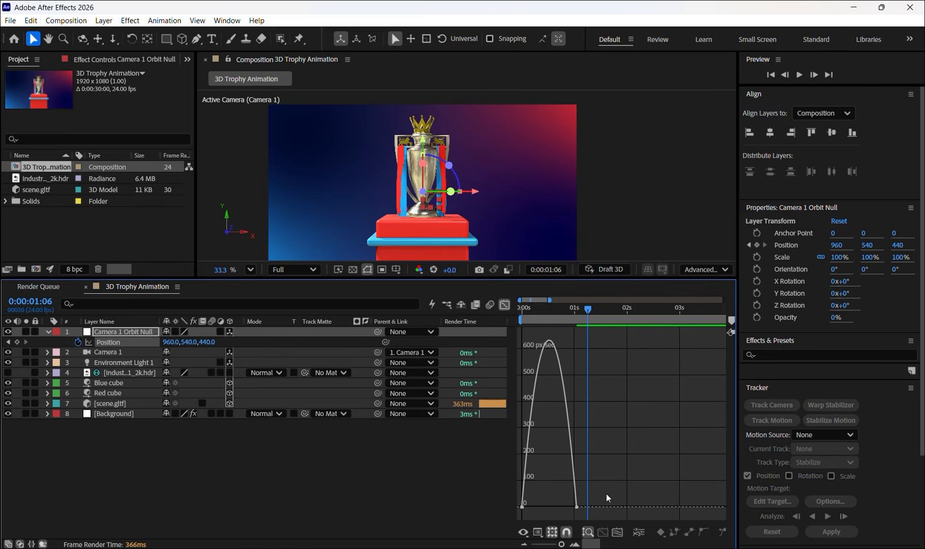
{"action": "left_click_drag", "start_coordinate": [607, 494], "coordinate": [516, 520]}
{"action": "left_click_drag", "start_coordinate": [601, 488], "coordinate": [509, 520]}
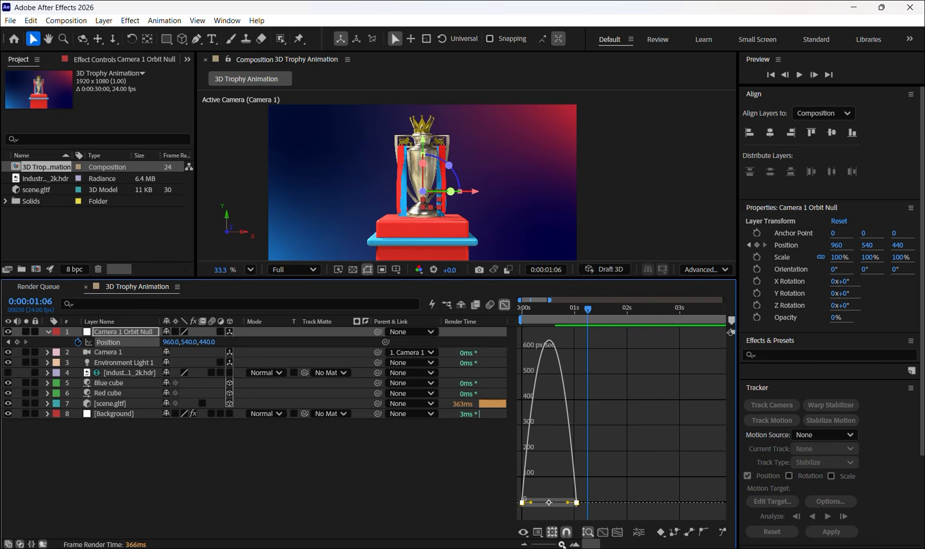
{"action": "mouse_move", "coordinate": [562, 545]}
{"action": "left_mouse_down"}
{"action": "mouse_move", "coordinate": [551, 546]}
{"action": "mouse_move", "coordinate": [562, 545]}
{"action": "left_mouse_up"}
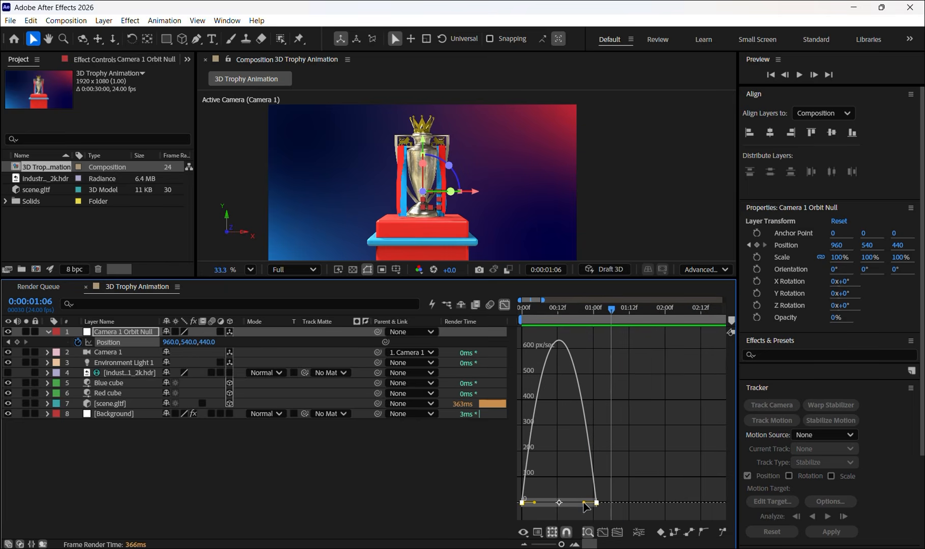
{"action": "left_click", "coordinate": [540, 495]}
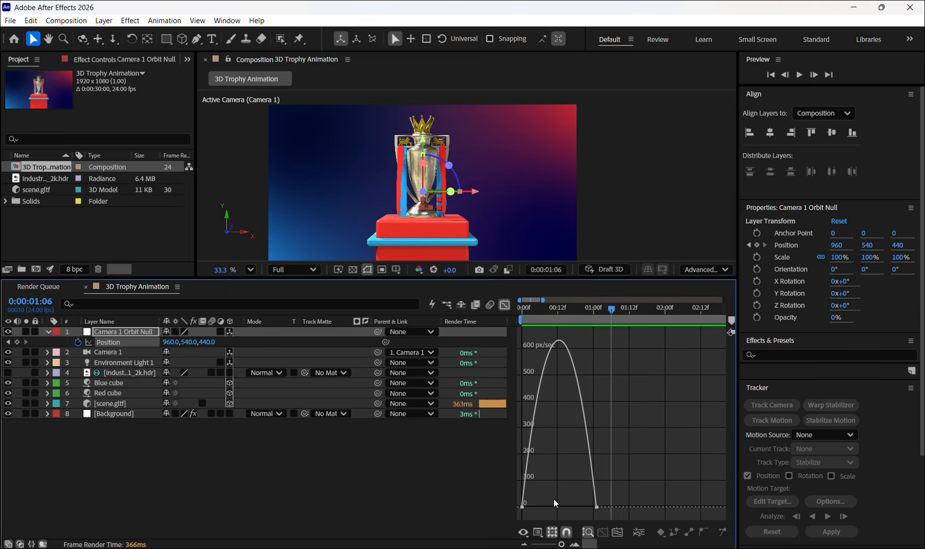
{"action": "mouse_move", "coordinate": [584, 519]}
{"action": "left_mouse_down"}
{"action": "mouse_move", "coordinate": [517, 516]}
{"action": "mouse_move", "coordinate": [543, 502]}
{"action": "mouse_move", "coordinate": [573, 504]}
{"action": "left_mouse_up"}
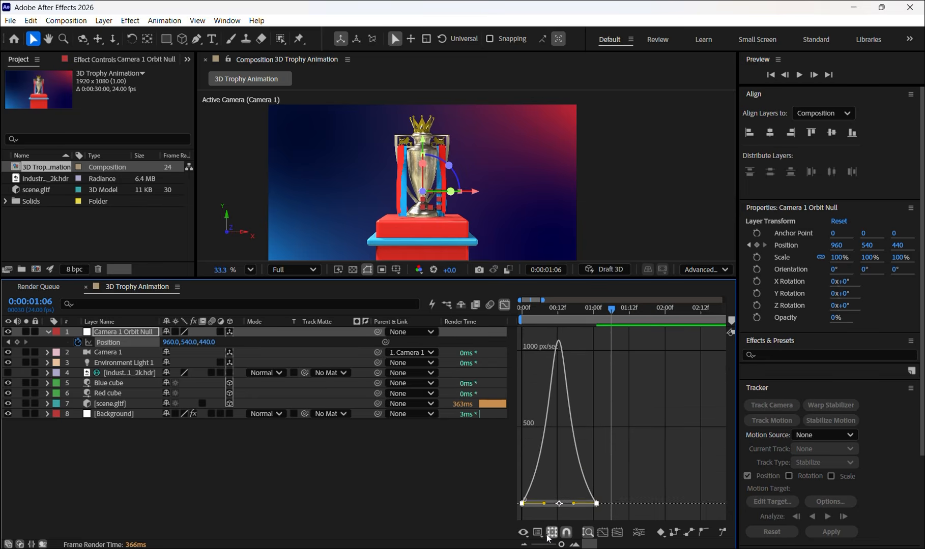
{"action": "left_click", "coordinate": [505, 305]}
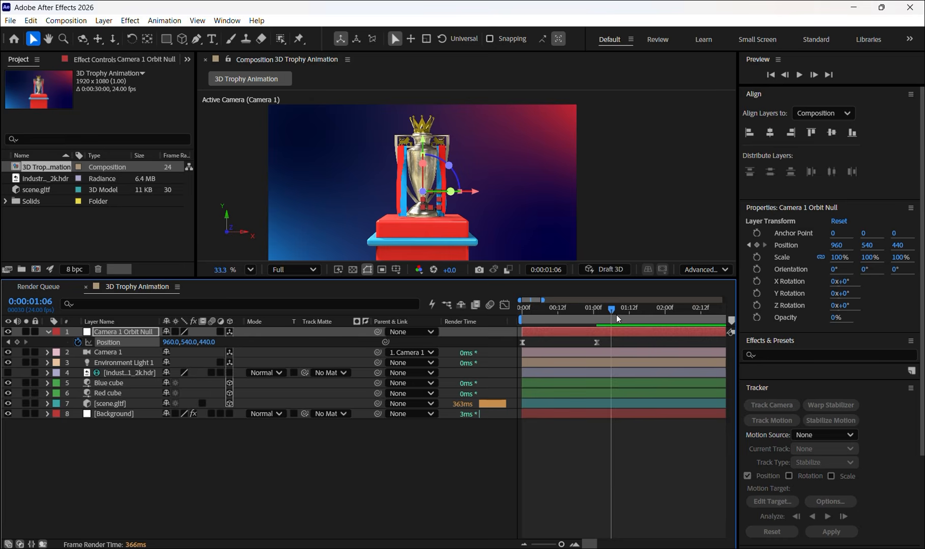
- Preview the eased camera push-in from the start of the composition and scrub back to the first frame
{"action": "left_click", "coordinate": [521, 312]}
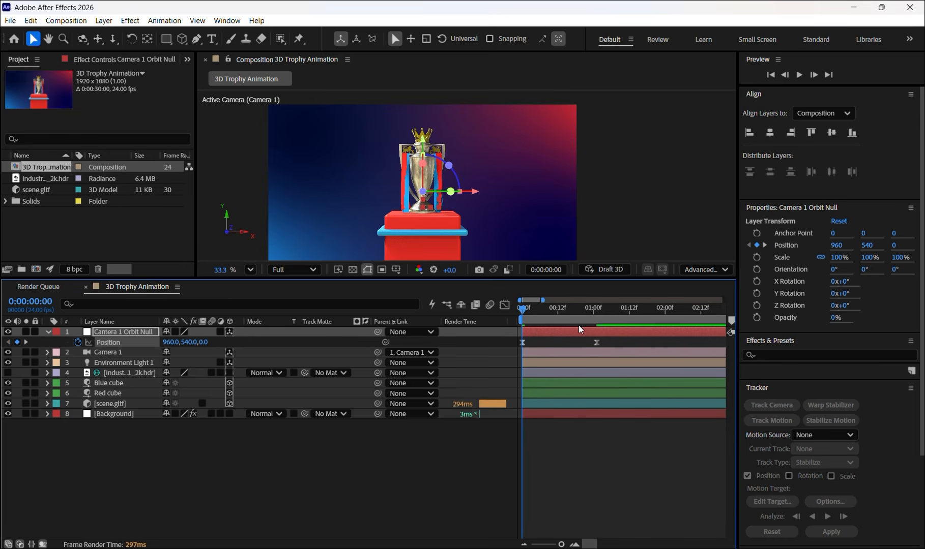
{"action": "key", "text": "space"}
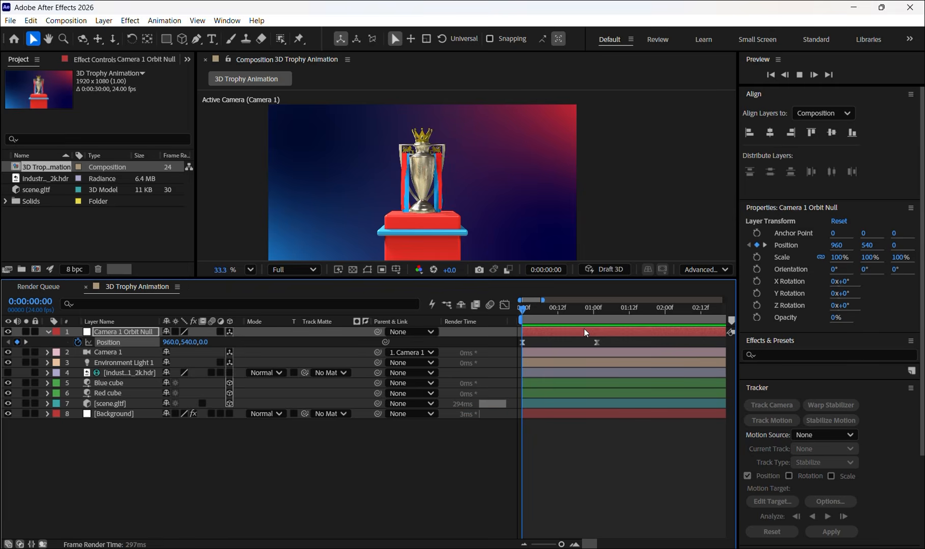
{"action": "key", "text": "space"}
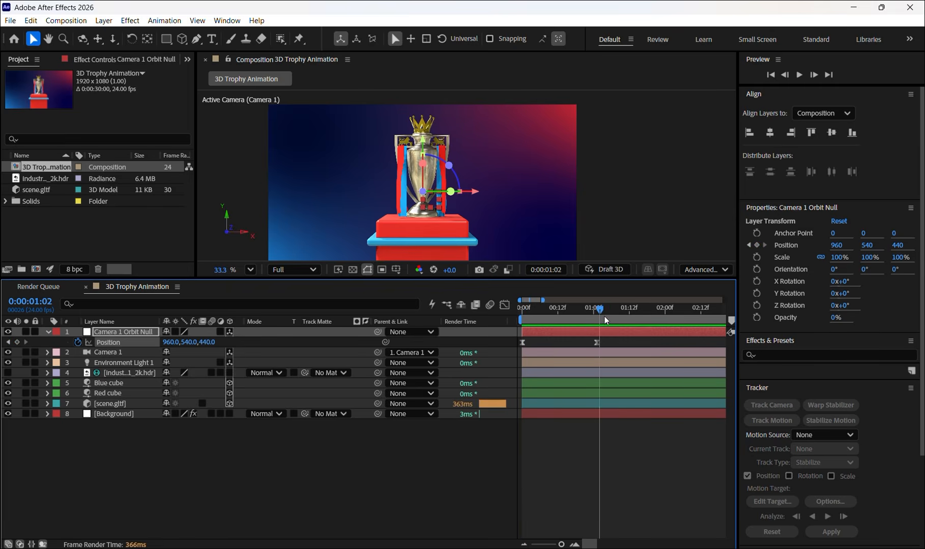
{"action": "mouse_move", "coordinate": [598, 310]}
{"action": "left_mouse_down"}
{"action": "mouse_move", "coordinate": [567, 308]}
{"action": "mouse_move", "coordinate": [585, 308]}
{"action": "left_mouse_up"}
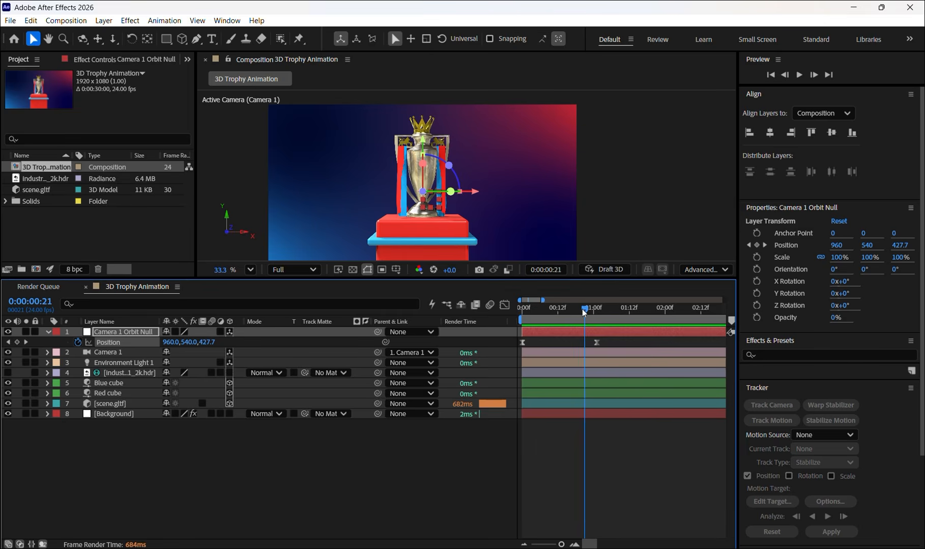
{"action": "left_click_drag", "start_coordinate": [584, 310], "coordinate": [521, 308]}
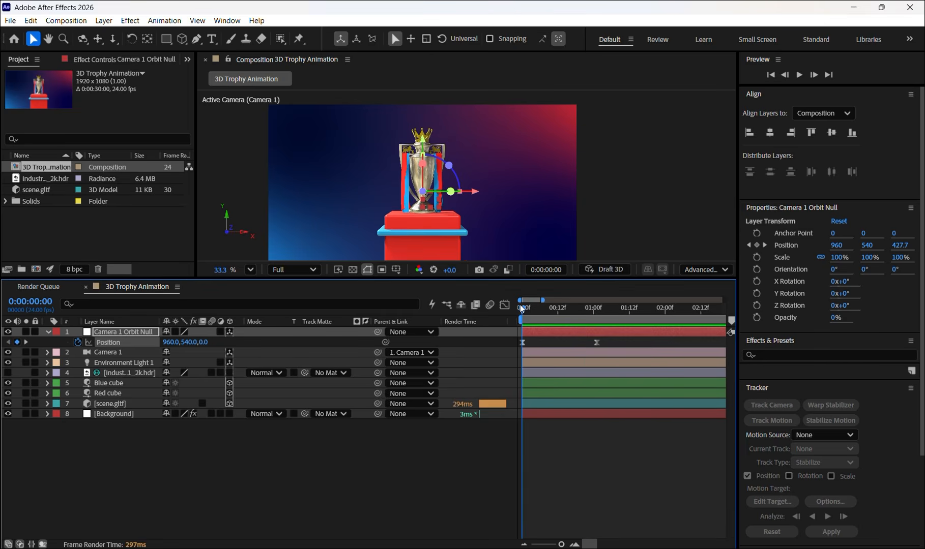
- Rename the scene.gltf layer as Trophy
{"action": "left_click", "coordinate": [110, 403]}
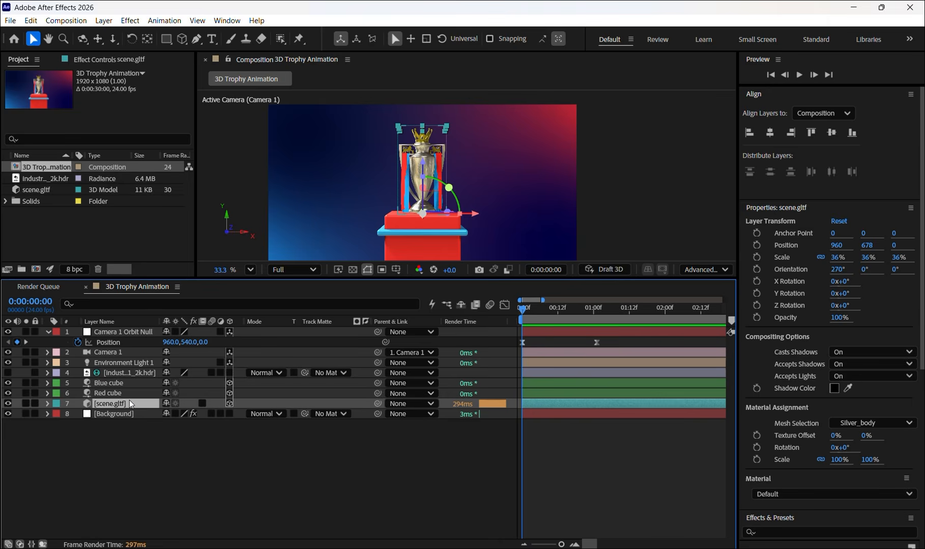
{"action": "key", "text": "Return"}
{"action": "key", "text": "BackSpace"}
{"action": "type", "text": "Trophy"}
{"action": "key", "text": "Return"}
- Keyframe the Trophy layer's Position at the start and at 0:00:01:01 with its Y value set to 651
{"action": "key", "text": "p"}
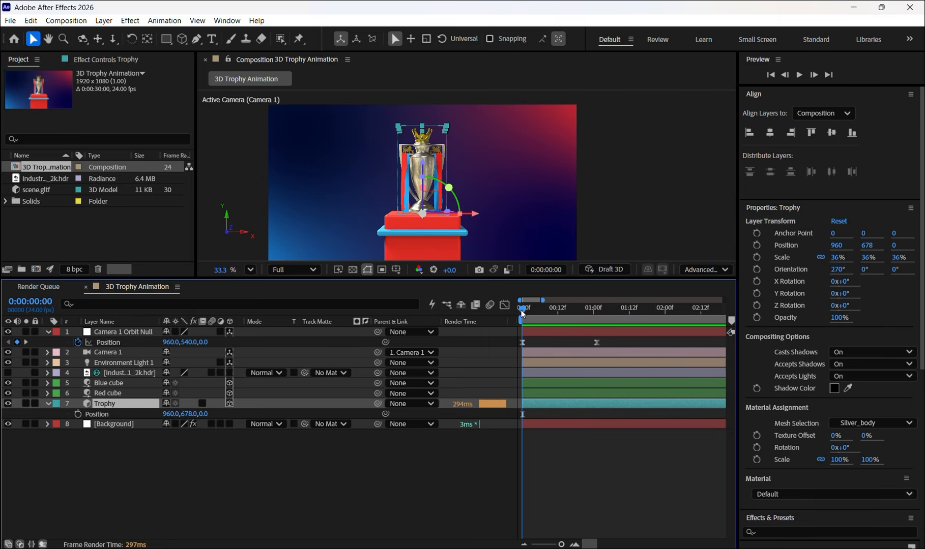
{"action": "left_click", "coordinate": [78, 415]}
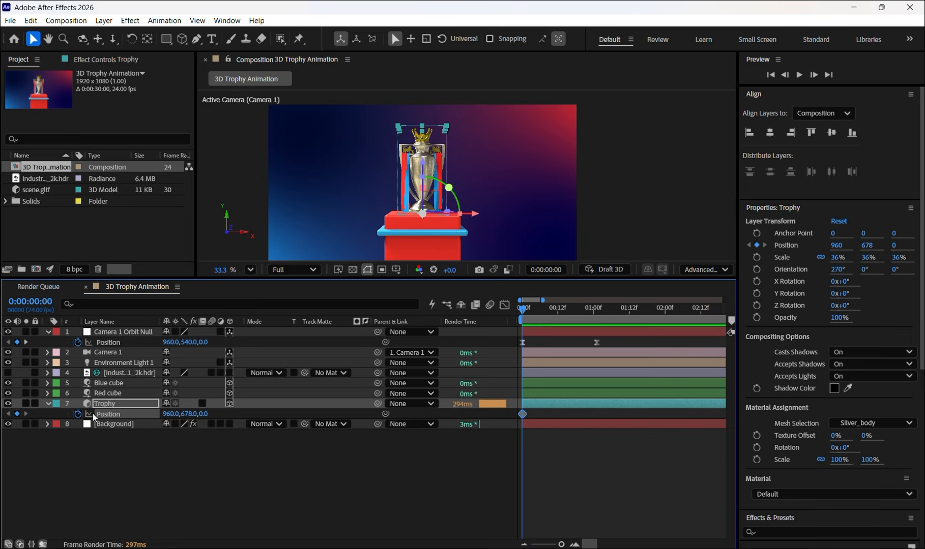
{"action": "left_click_drag", "start_coordinate": [523, 310], "coordinate": [599, 308]}
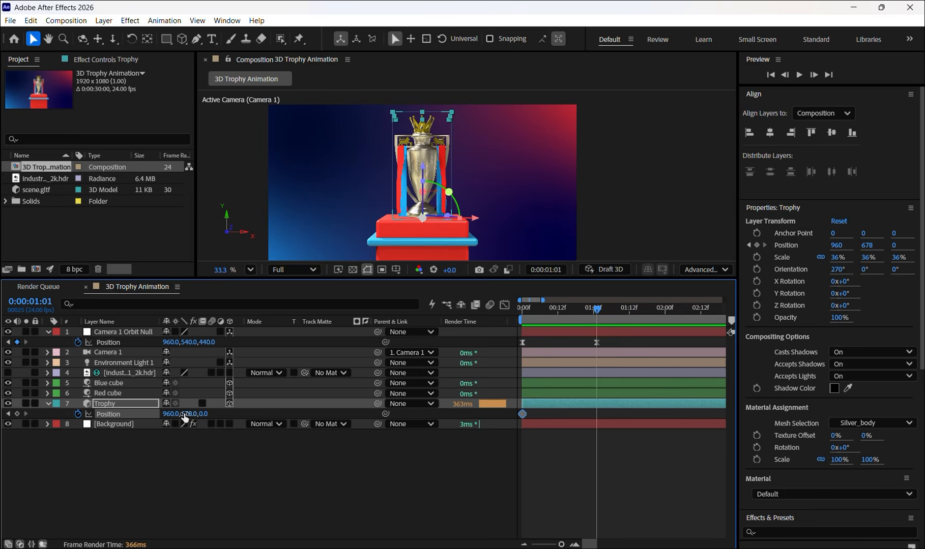
{"action": "left_click_drag", "start_coordinate": [187, 417], "coordinate": [164, 418]}
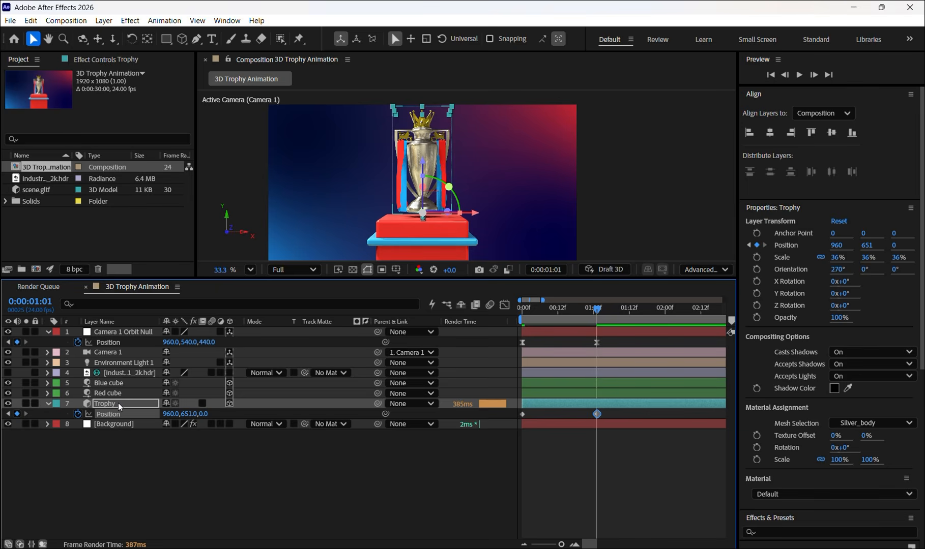
- Try rotating the trophy 12° on Y, 12° on X and then on Z, undoing each change
{"action": "key", "text": "r"}
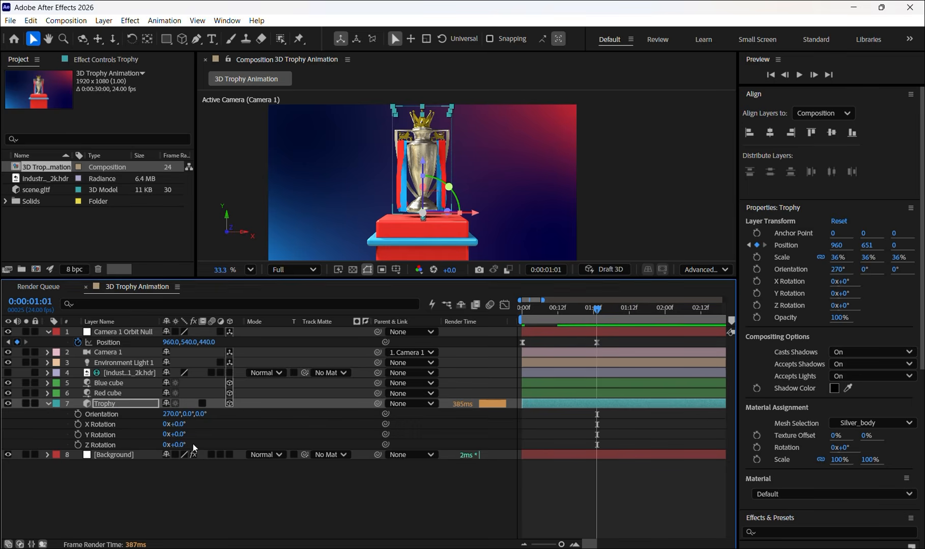
{"action": "left_click_drag", "start_coordinate": [181, 439], "coordinate": [188, 435]}
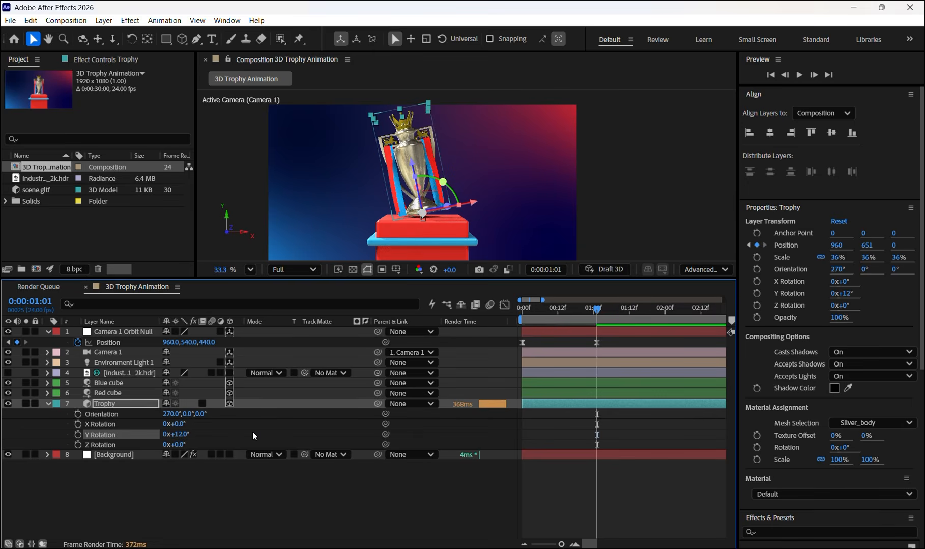
{"action": "key", "text": "ctrl+z"}
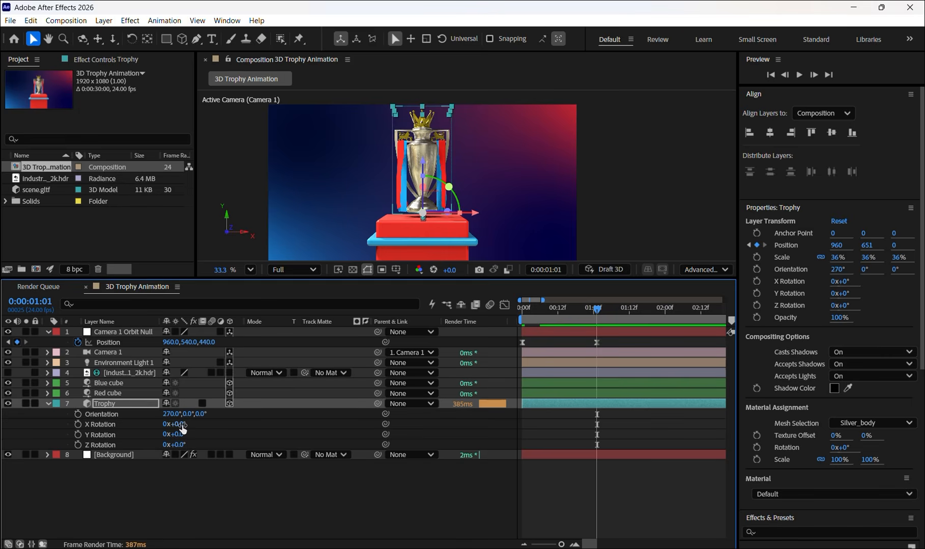
{"action": "left_click_drag", "start_coordinate": [183, 429], "coordinate": [190, 426]}
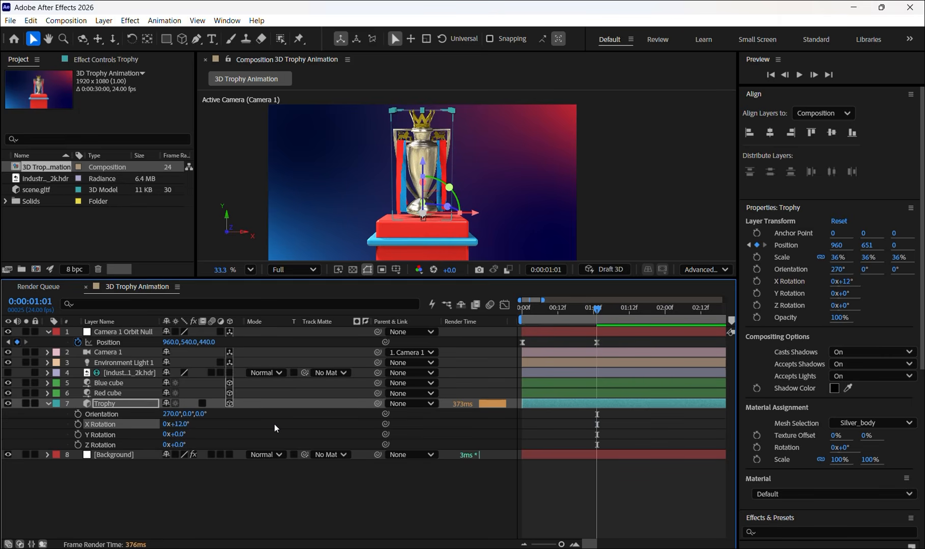
{"action": "key", "text": "ctrl+z"}
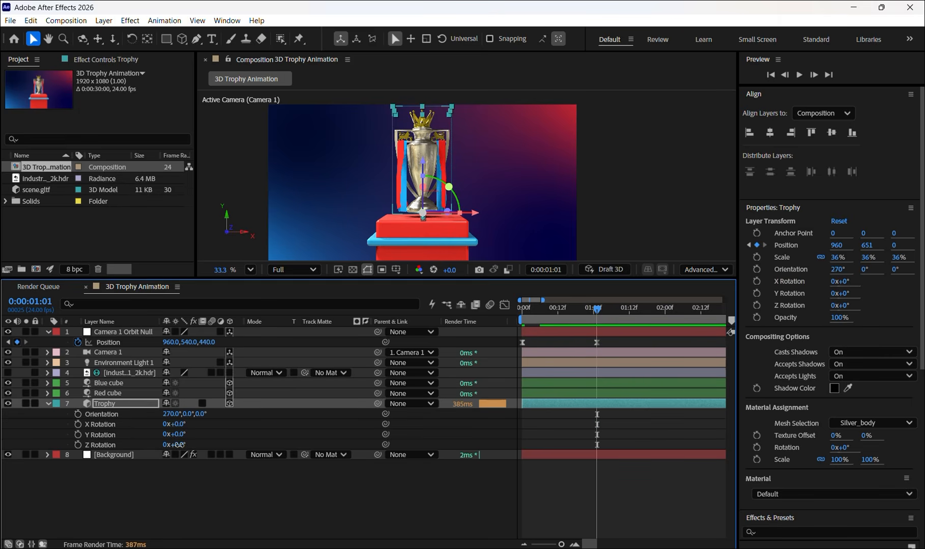
{"action": "left_click_drag", "start_coordinate": [178, 446], "coordinate": [220, 446]}
{"action": "key", "text": "ctrl+z"}
- Keyframe the trophy's Z Rotation at the start and at 0:00:01:01 with a value of 171°
{"action": "left_click_drag", "start_coordinate": [597, 310], "coordinate": [514, 306]}
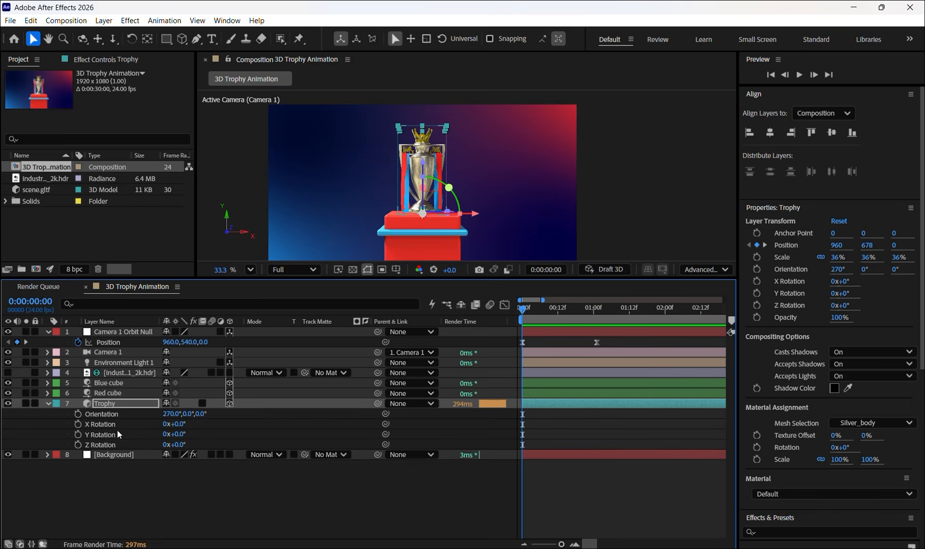
{"action": "left_click", "coordinate": [78, 445]}
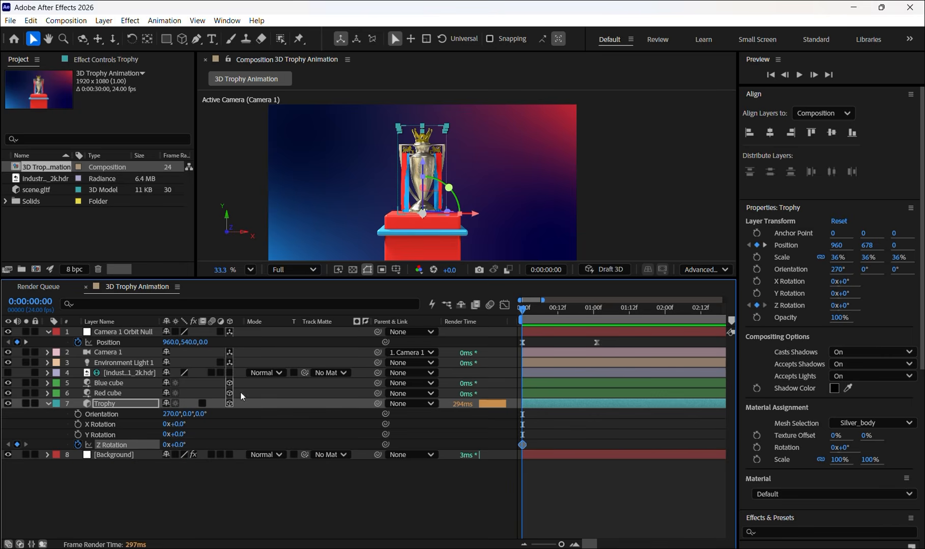
{"action": "left_click", "coordinate": [595, 311]}
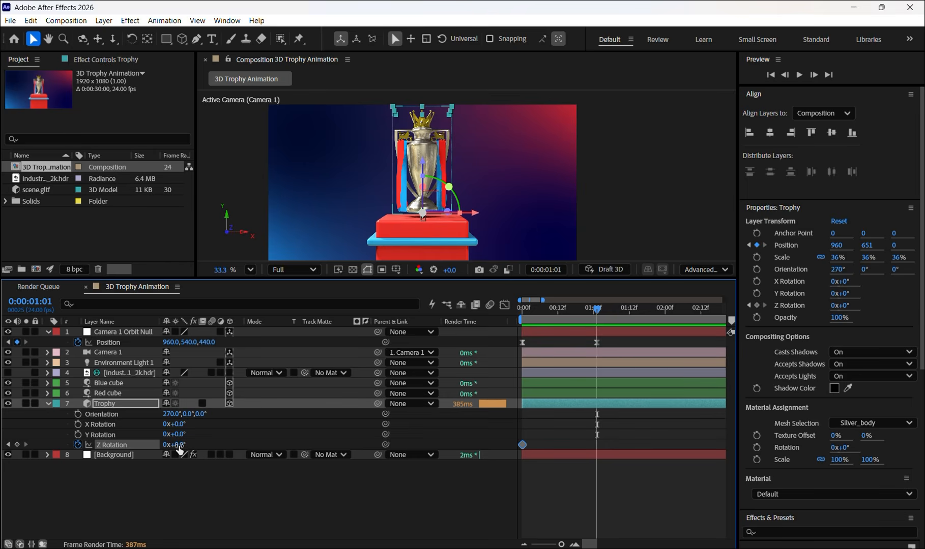
{"action": "left_click_drag", "start_coordinate": [178, 447], "coordinate": [288, 454]}
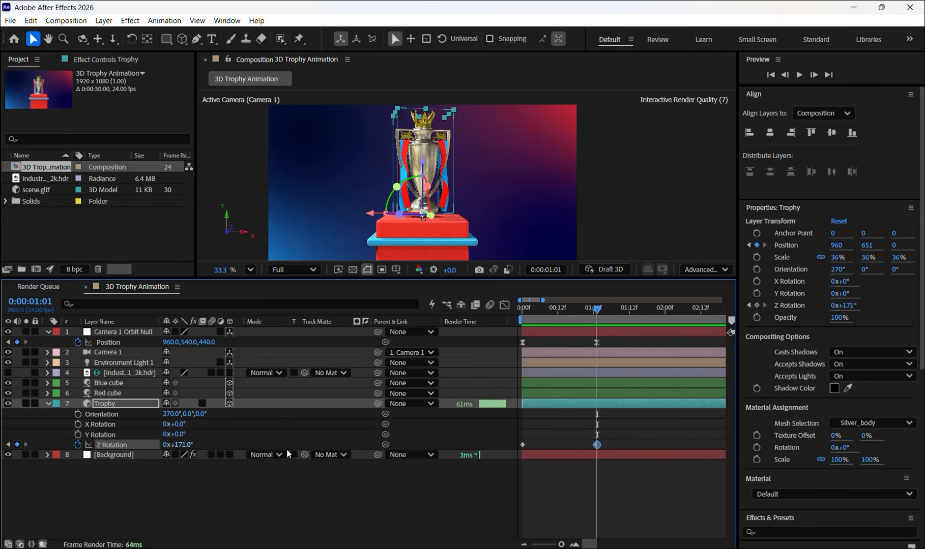
- Preview the trophy's rise and spin together with the camera move, scrubbing through the first second
{"action": "left_click_drag", "start_coordinate": [596, 319], "coordinate": [504, 302]}
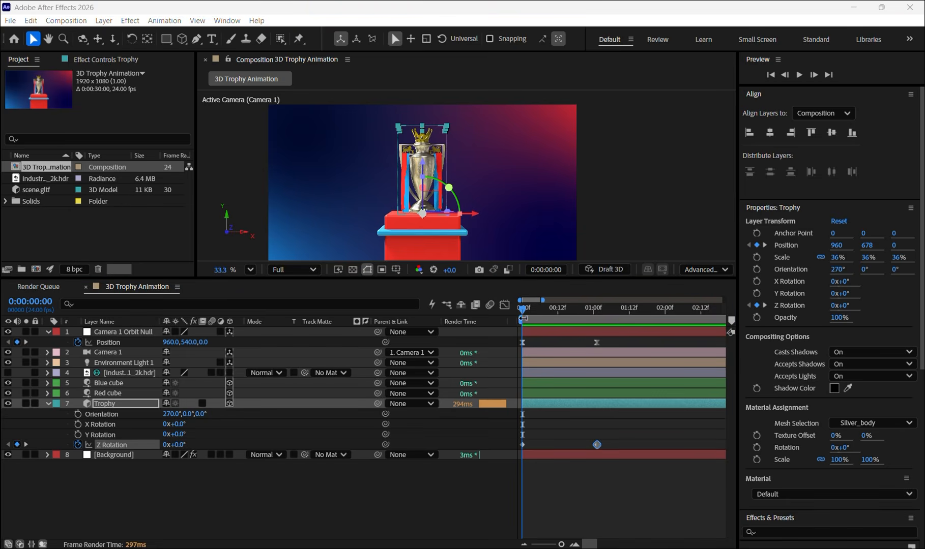
{"action": "left_click", "coordinate": [522, 310]}
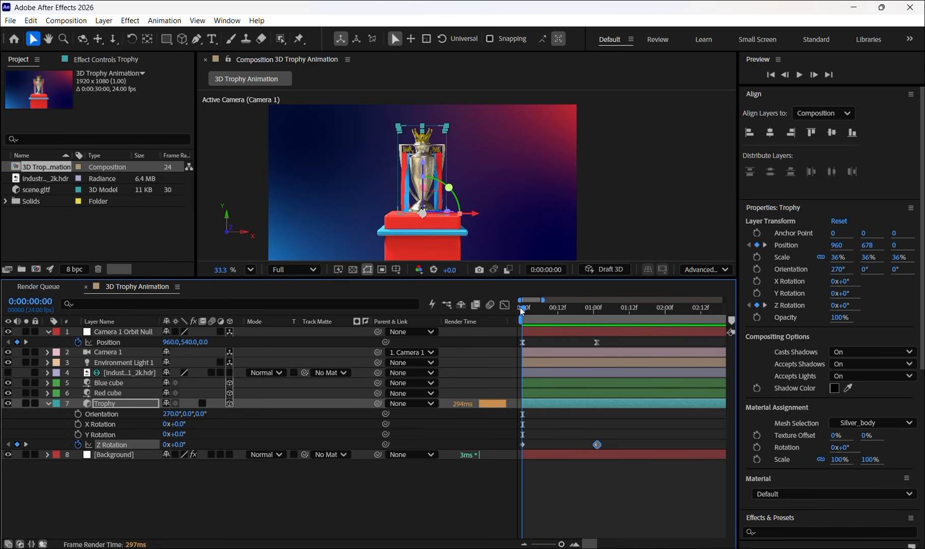
{"action": "key", "text": "space"}
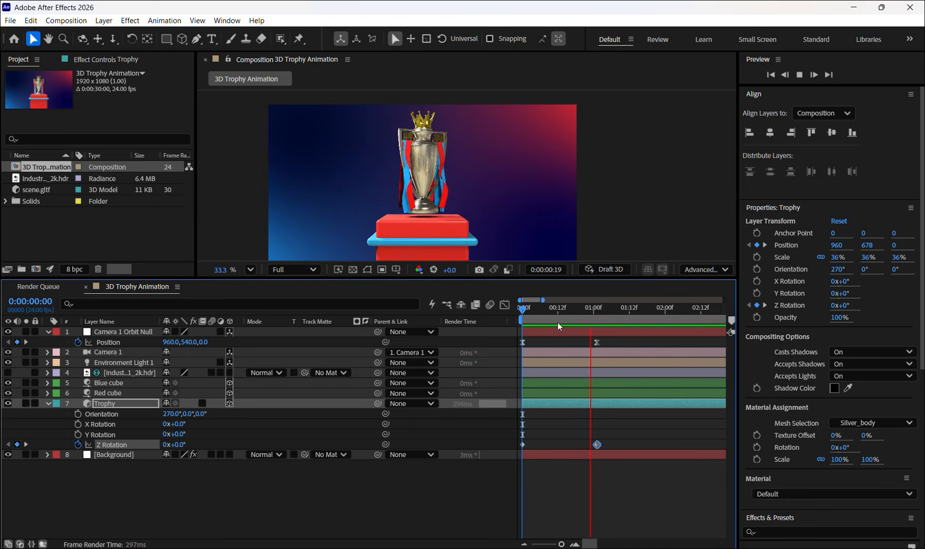
{"action": "key", "text": "space"}
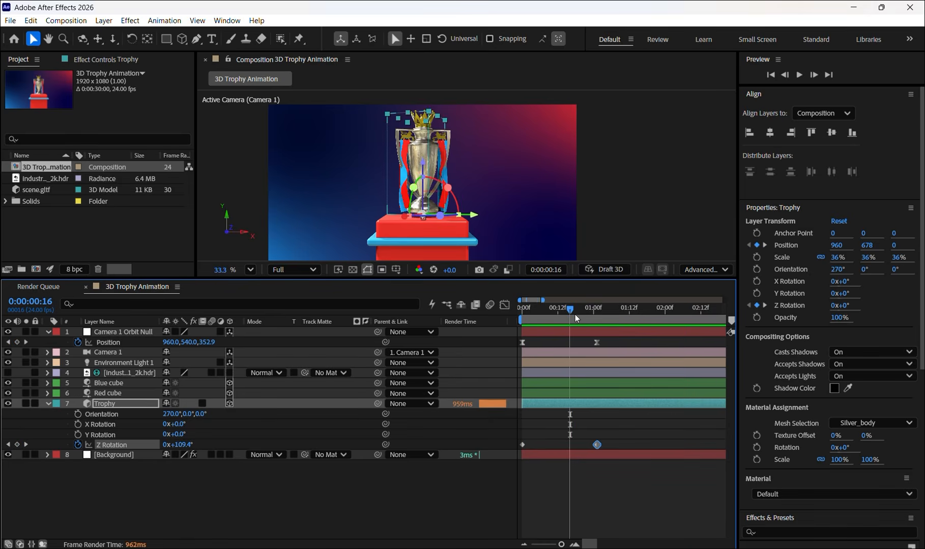
{"action": "key", "text": "space"}
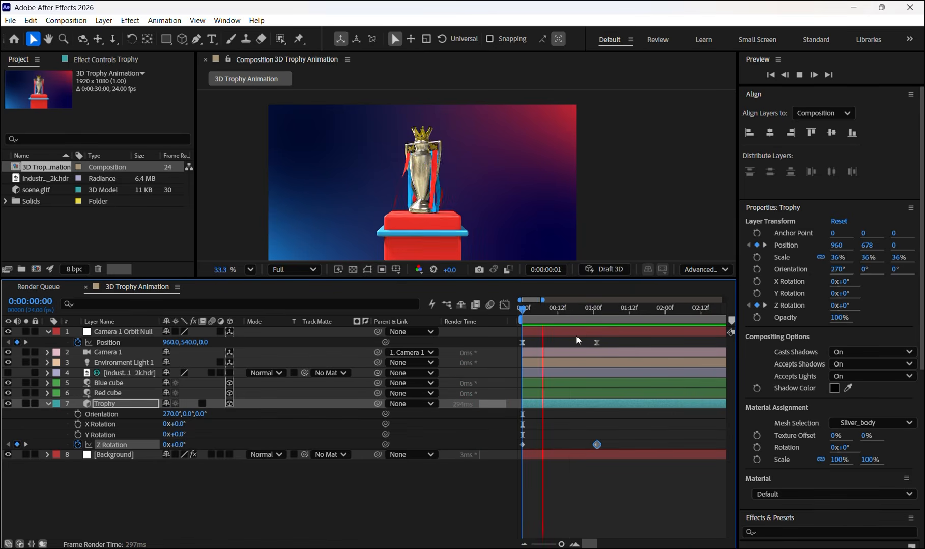
{"action": "key", "text": "space"}
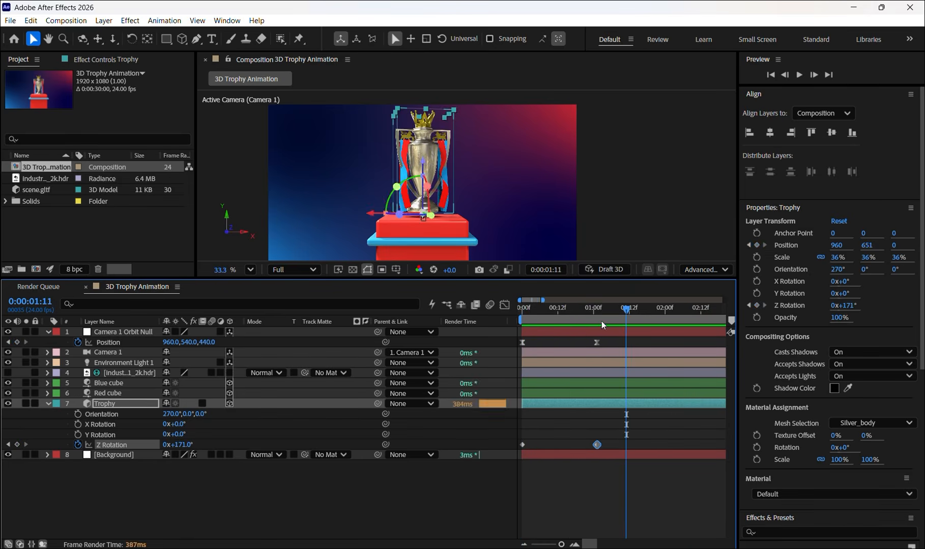
{"action": "left_click_drag", "start_coordinate": [522, 309], "coordinate": [590, 308]}
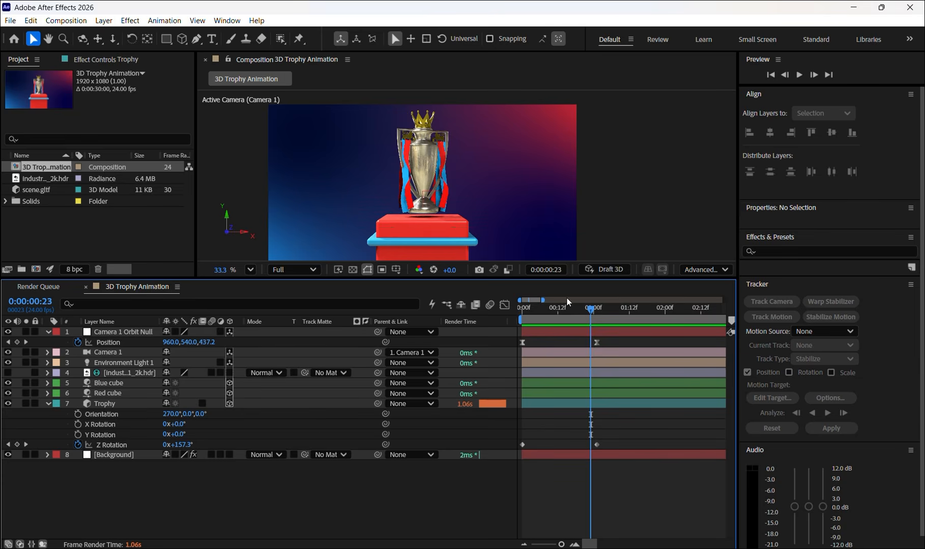
{"action": "left_click_drag", "start_coordinate": [591, 312], "coordinate": [511, 316]}
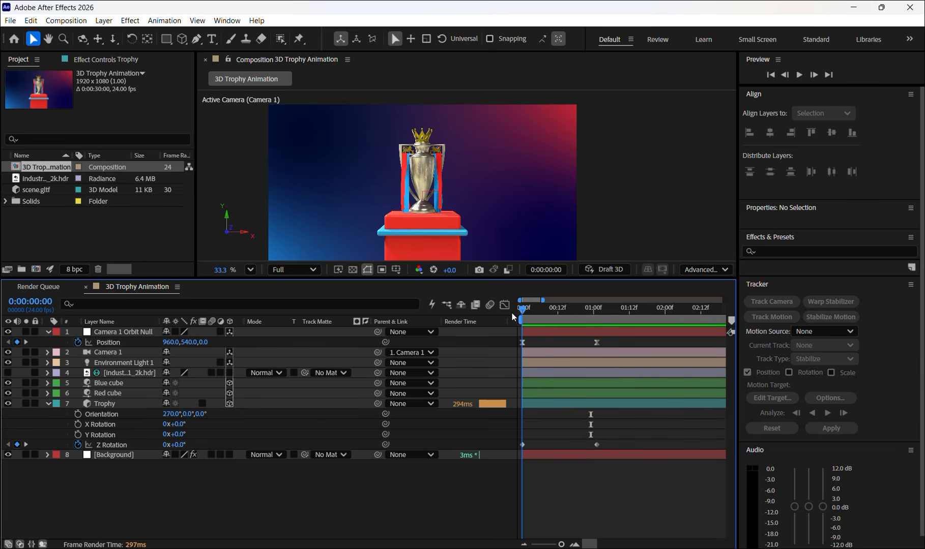
- Add a new null object and place its layer directly above the Blue cube layer
{"action": "left_click", "coordinate": [122, 383]}
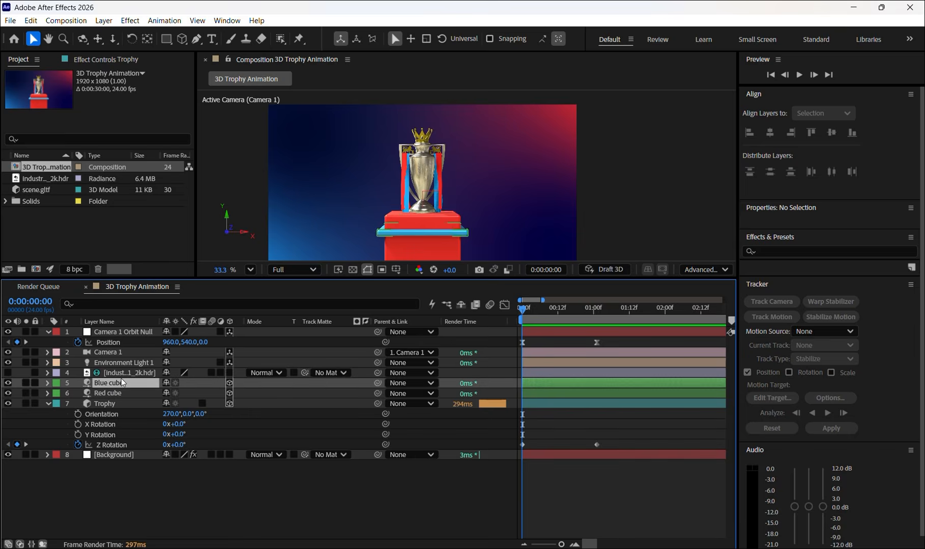
{"action": "left_click", "coordinate": [133, 512]}
{"action": "right_click", "coordinate": [133, 512]}
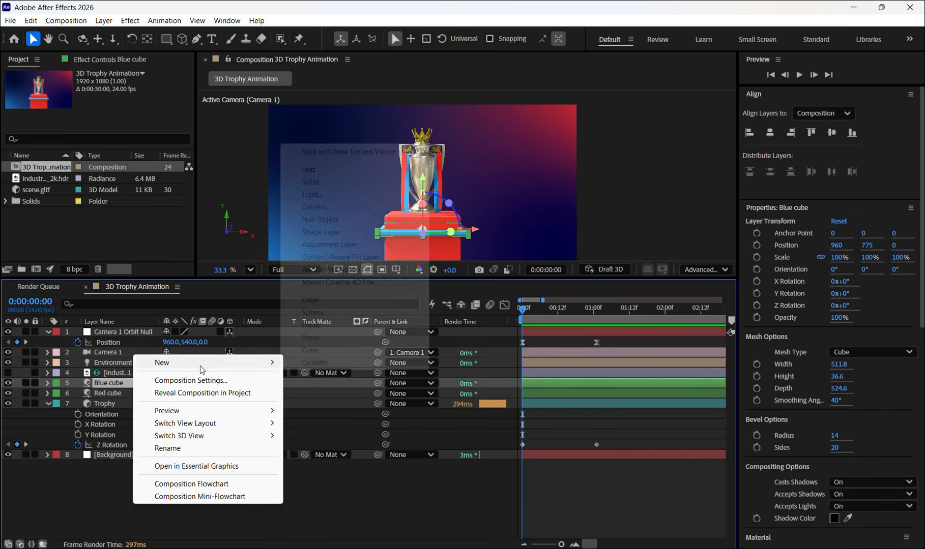
{"action": "mouse_move", "coordinate": [200, 366]}
{"action": "left_click", "coordinate": [90, 492]}
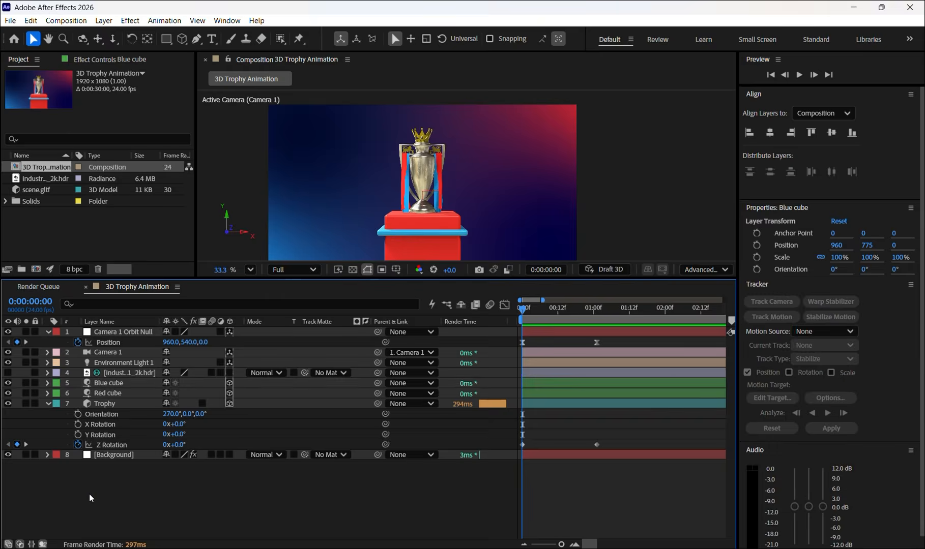
{"action": "right_click", "coordinate": [89, 493]}
{"action": "mouse_move", "coordinate": [155, 353]}
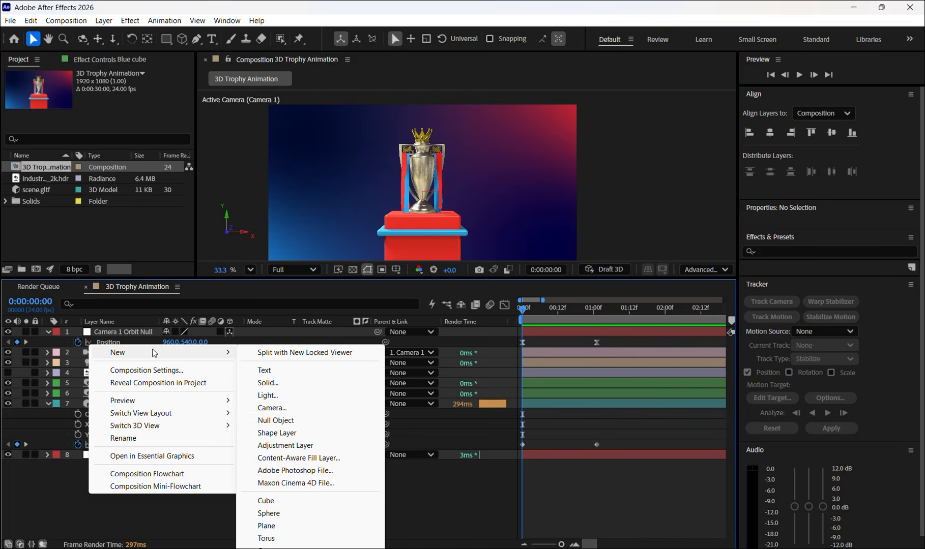
{"action": "left_click", "coordinate": [285, 424]}
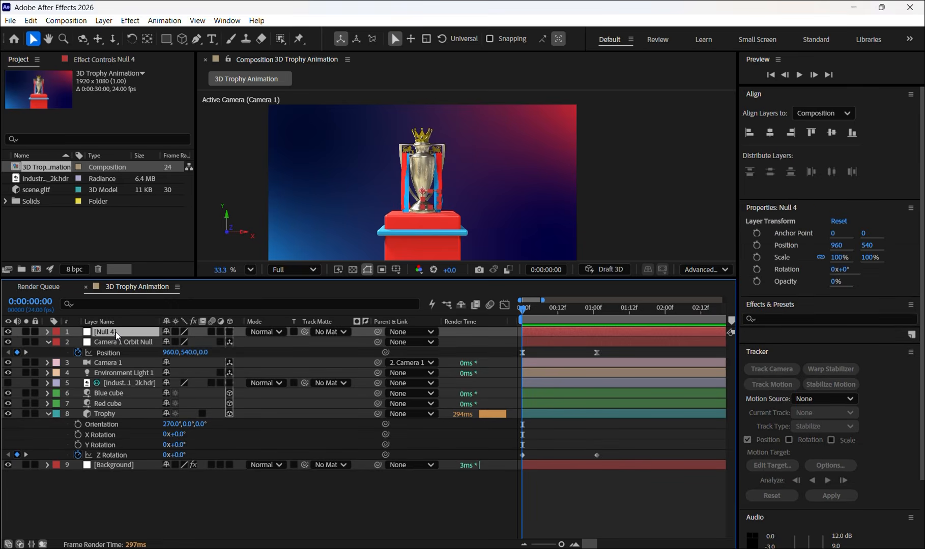
{"action": "left_click_drag", "start_coordinate": [116, 332], "coordinate": [119, 388]}
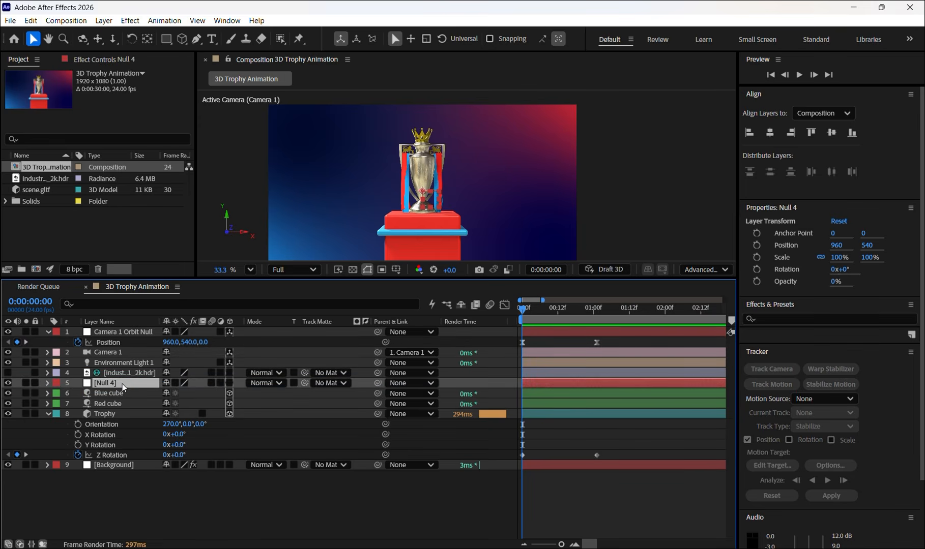
- Make the new null a 3D layer and lower it into the pedestal, to about Y 849
{"action": "left_click", "coordinate": [229, 383]}
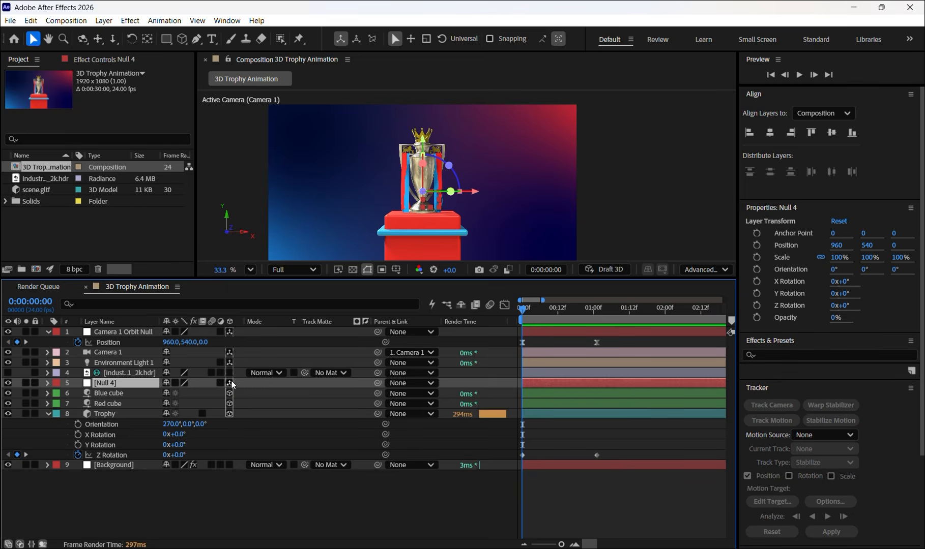
{"action": "left_click", "coordinate": [421, 152]}
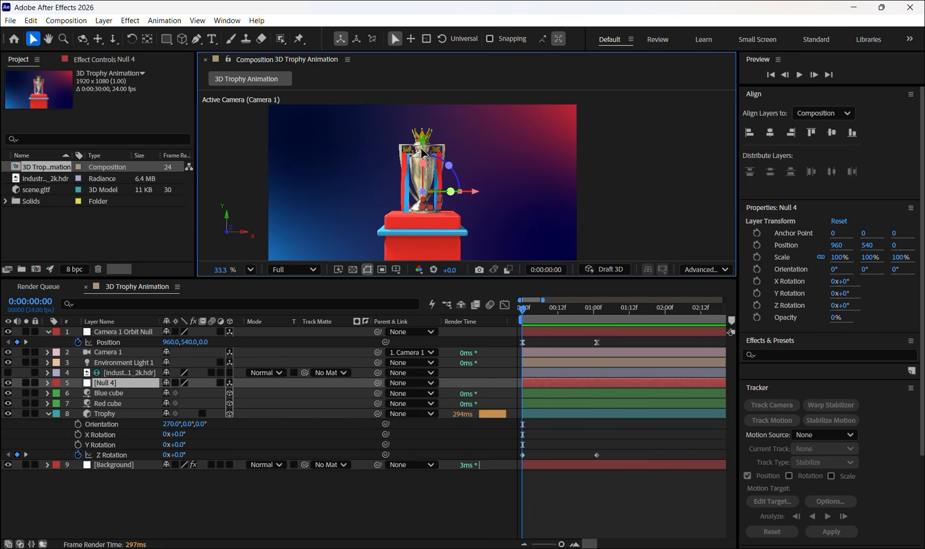
{"action": "left_click_drag", "start_coordinate": [421, 152], "coordinate": [422, 204]}
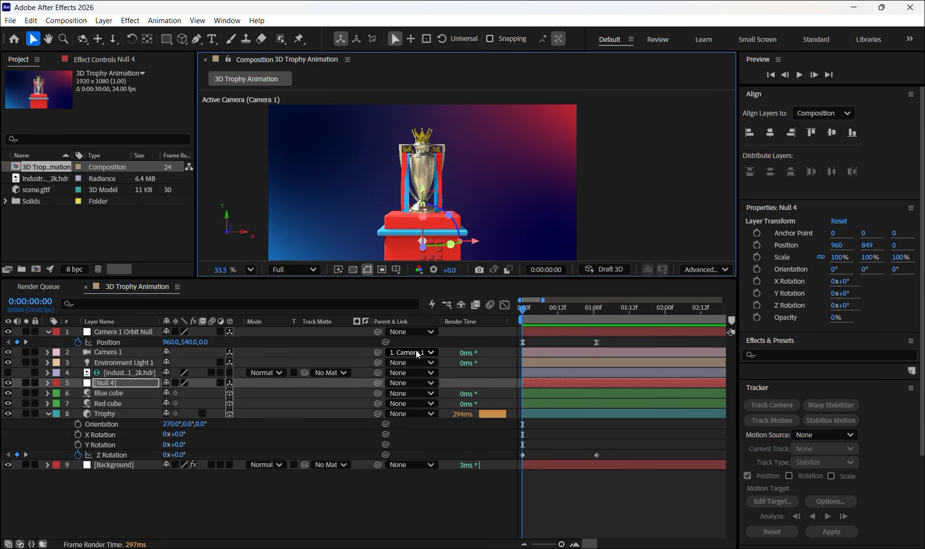
- Parent the Blue cube and Red cube layers to the new null
{"action": "left_click", "coordinate": [107, 401]}
{"action": "left_click", "coordinate": [110, 393], "text": "ctrl"}
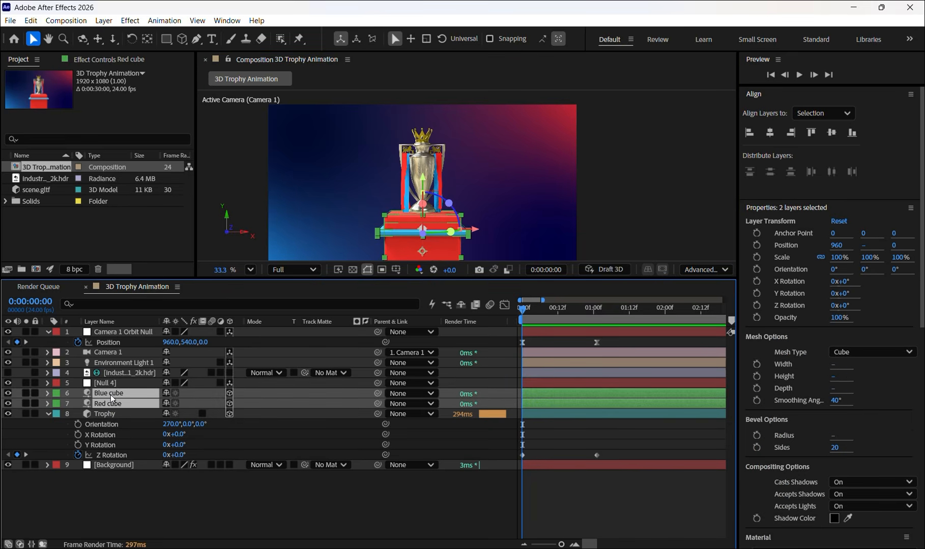
{"action": "left_click_drag", "start_coordinate": [377, 394], "coordinate": [115, 383]}
- Rename the null that controls the pedestal cubes as "Cube null"
{"action": "left_click", "coordinate": [116, 382]}
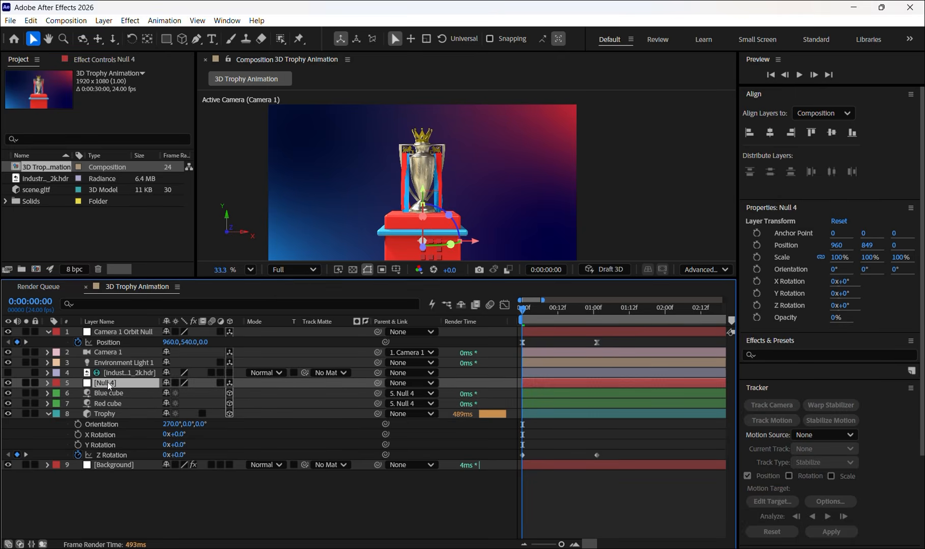
{"action": "key", "text": "Return"}
{"action": "type", "text": "C"}
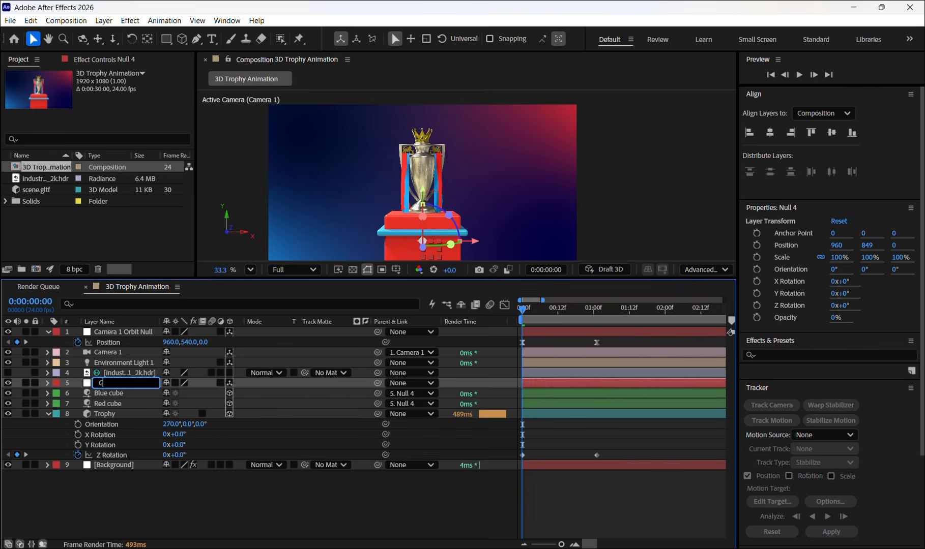
{"action": "type", "text": "ube null"}
{"action": "key", "text": "Return"}
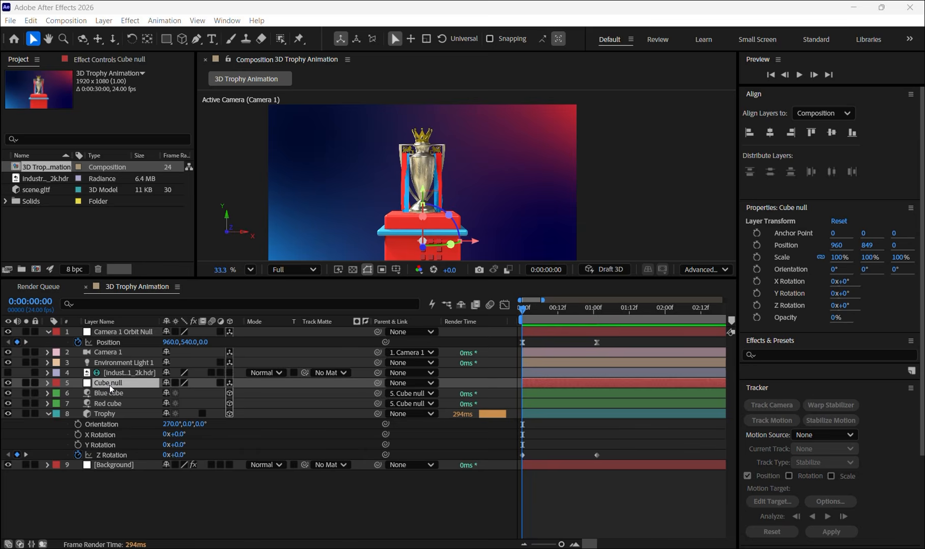
- Show Cube null's rotation properties and try a 12° Y Rotation, undoing the change
{"action": "left_click", "coordinate": [110, 384]}
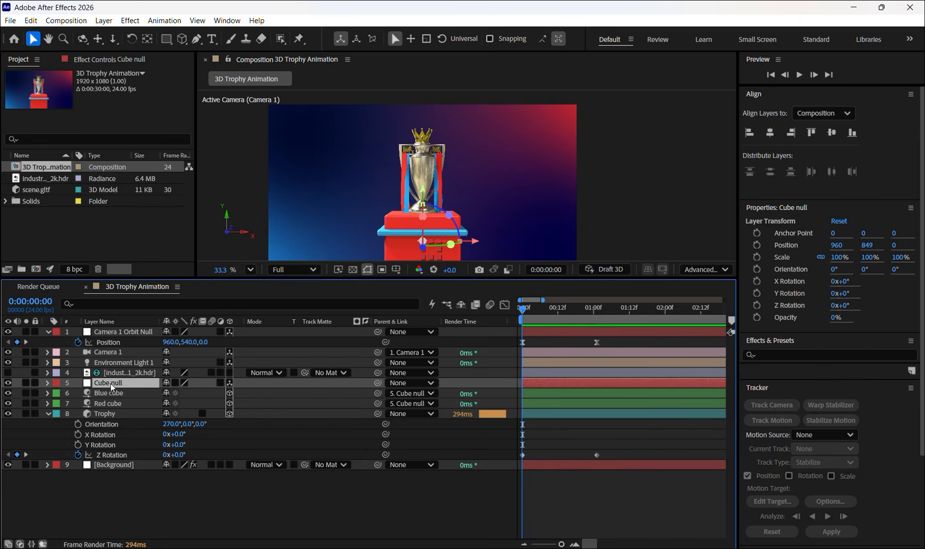
{"action": "key", "text": "r"}
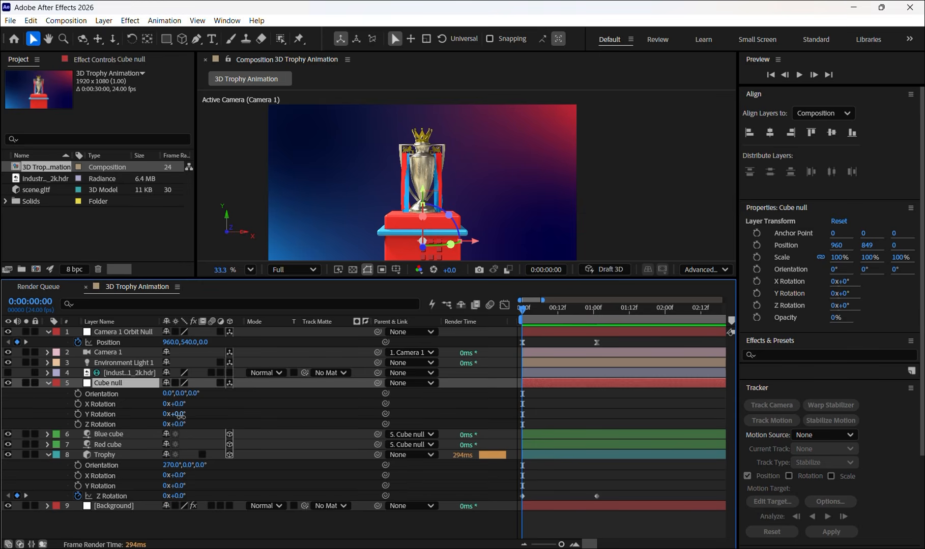
{"action": "left_click_drag", "start_coordinate": [181, 416], "coordinate": [187, 415]}
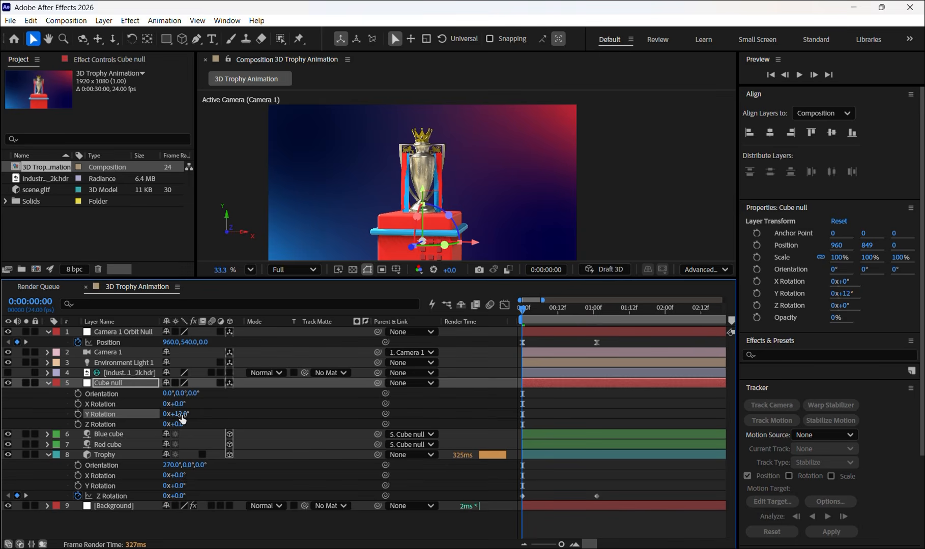
{"action": "key", "text": "ctrl+z"}
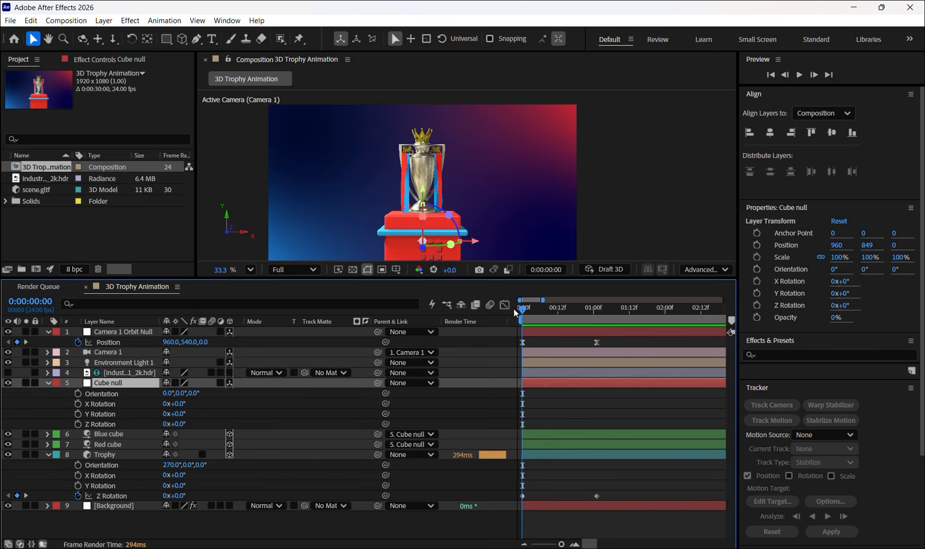
- Keyframe Cube null's Y Rotation at the start and at 0:00:01:01 with a value of 38°
{"action": "left_click", "coordinate": [78, 414]}
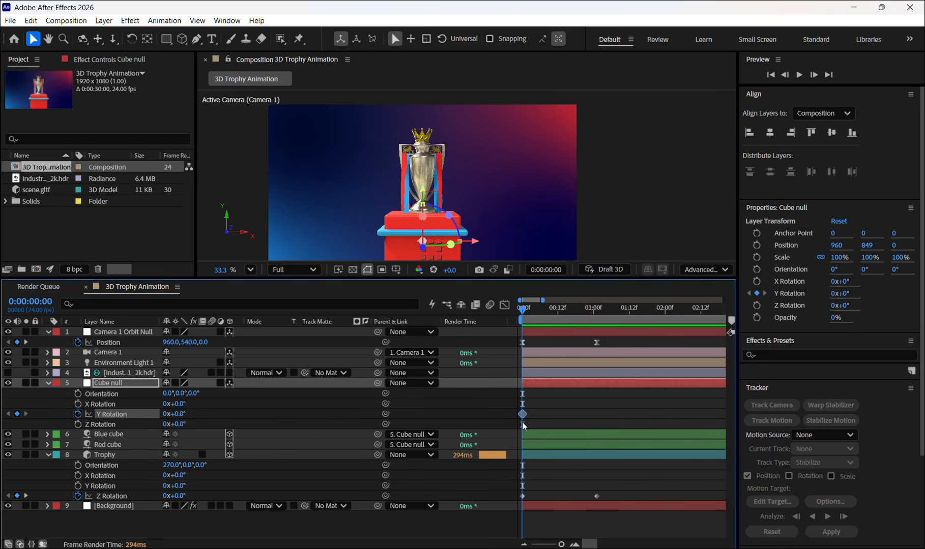
{"action": "left_click_drag", "start_coordinate": [523, 309], "coordinate": [596, 312]}
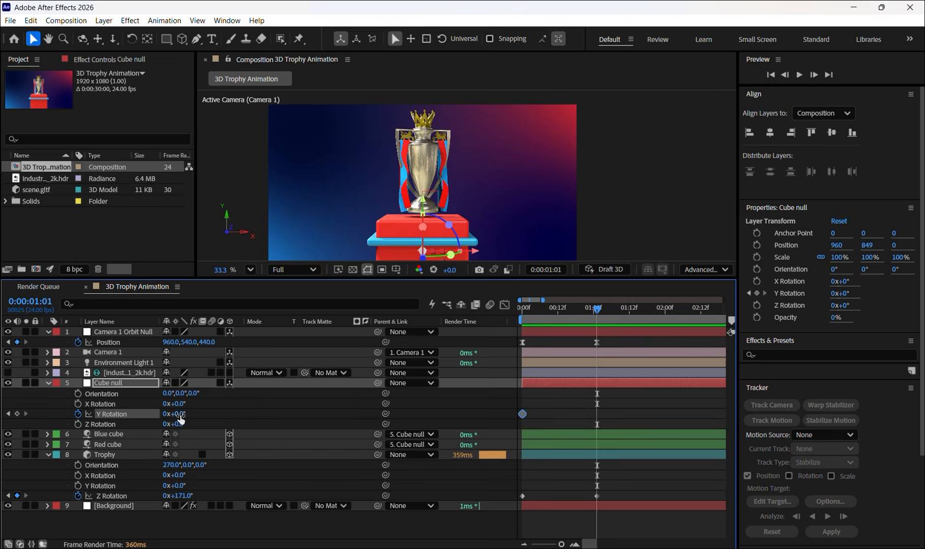
{"action": "left_click_drag", "start_coordinate": [181, 419], "coordinate": [208, 421]}
- Preview the pedestal's rotation together with the trophy and camera animation from the start of the timeline
{"action": "left_click", "coordinate": [600, 309]}
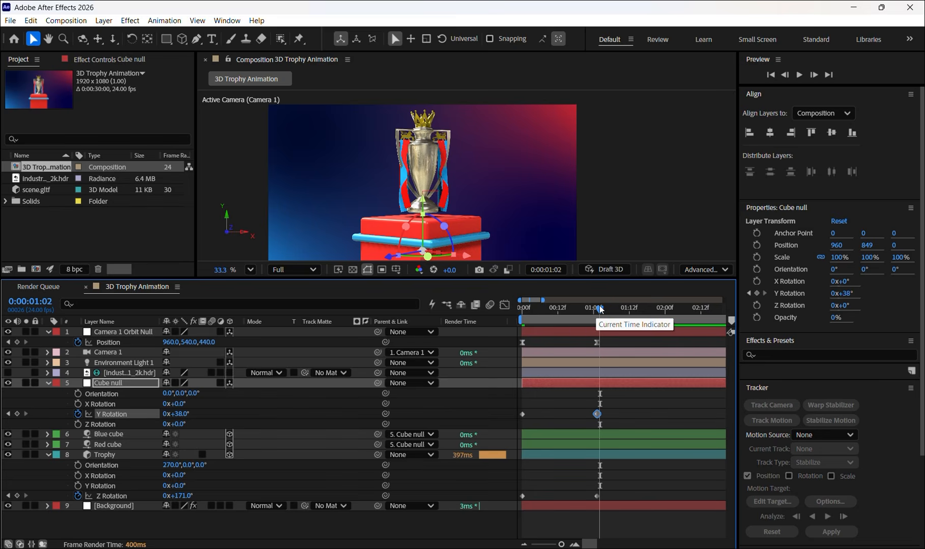
{"action": "key", "text": "Home"}
{"action": "left_click_drag", "start_coordinate": [524, 309], "coordinate": [516, 309]}
{"action": "key", "text": "space"}
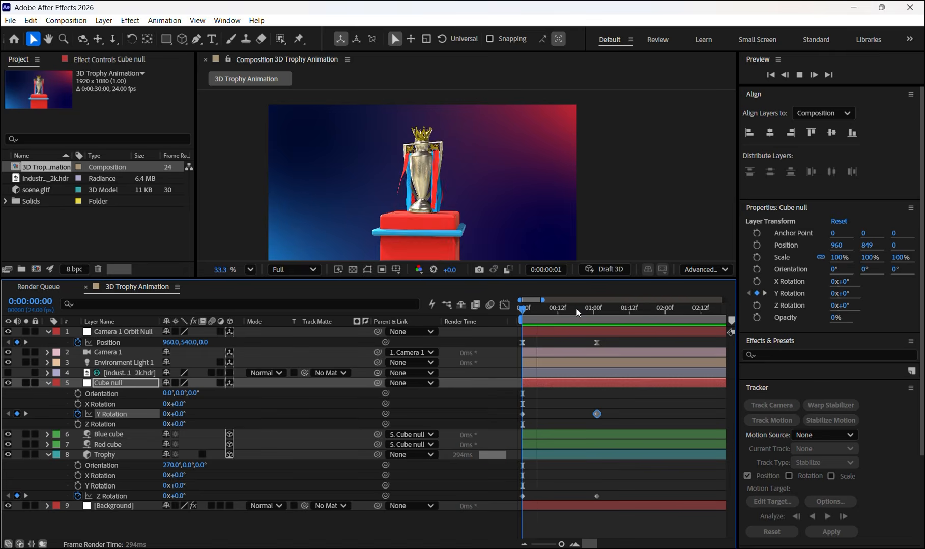
{"action": "key", "text": "space"}
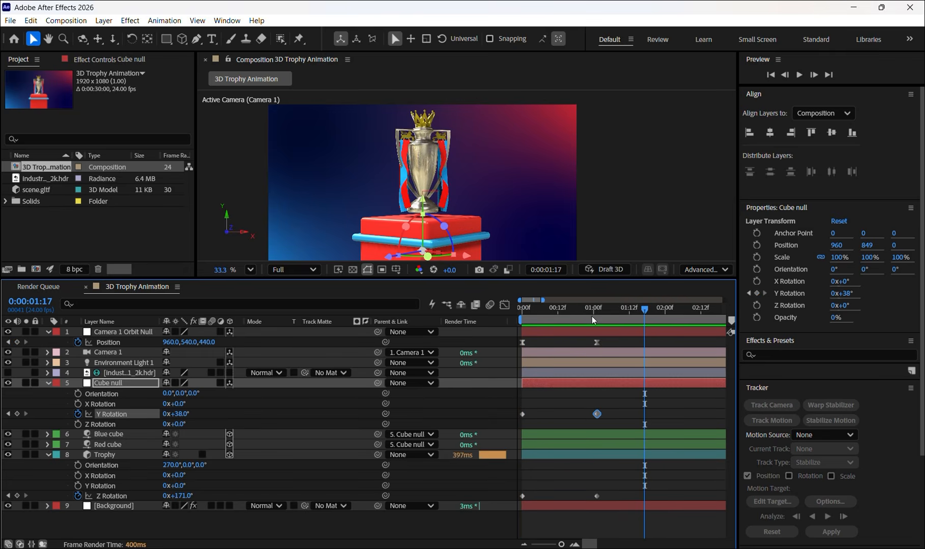
{"action": "key", "text": "space"}
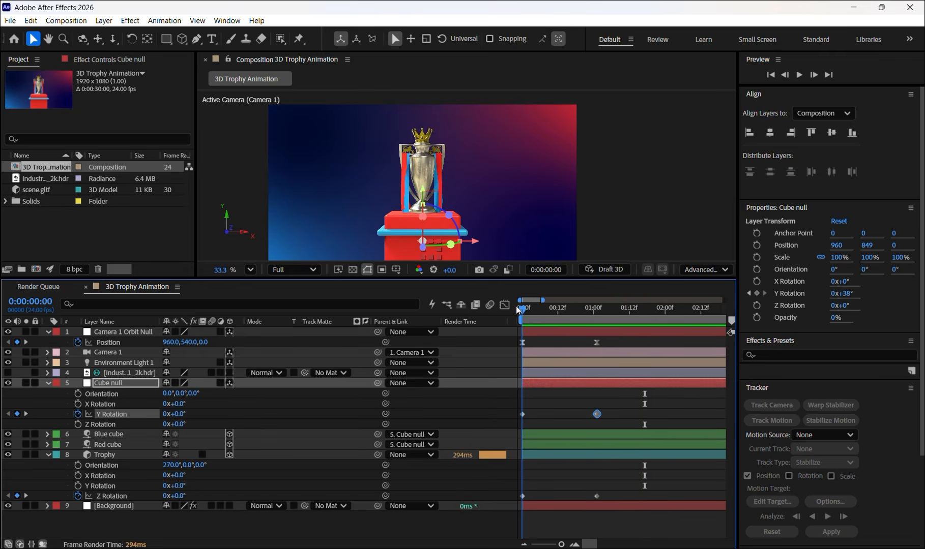
{"action": "left_click_drag", "start_coordinate": [604, 313], "coordinate": [507, 312]}
{"action": "key", "text": "space"}
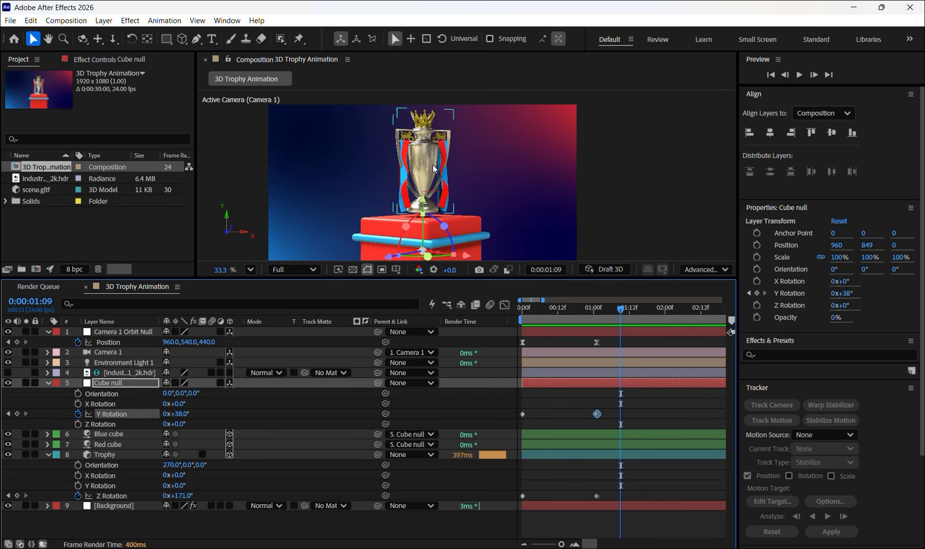
- Add a text layer reading "Tournament" and center it horizontally and vertically in the composition
{"action": "key", "text": "ctrl+t"}
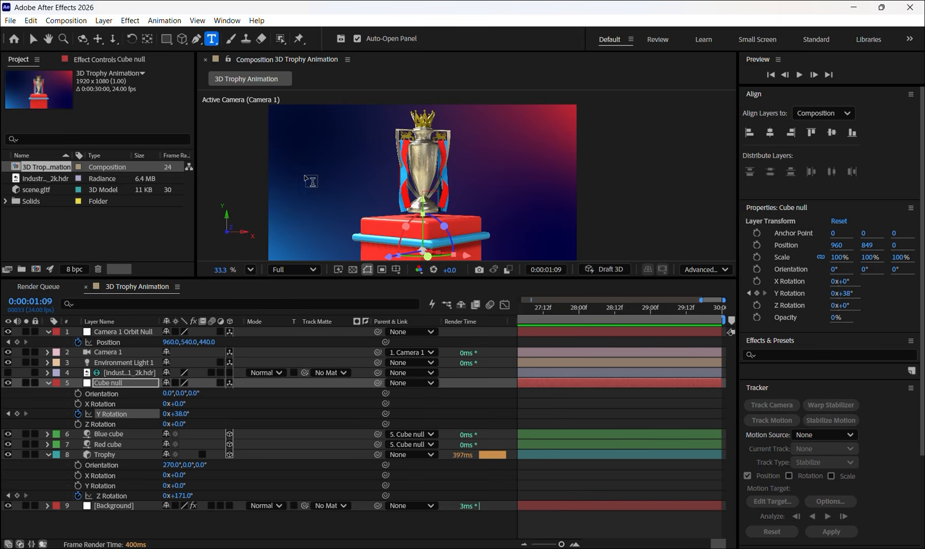
{"action": "left_click", "coordinate": [307, 145]}
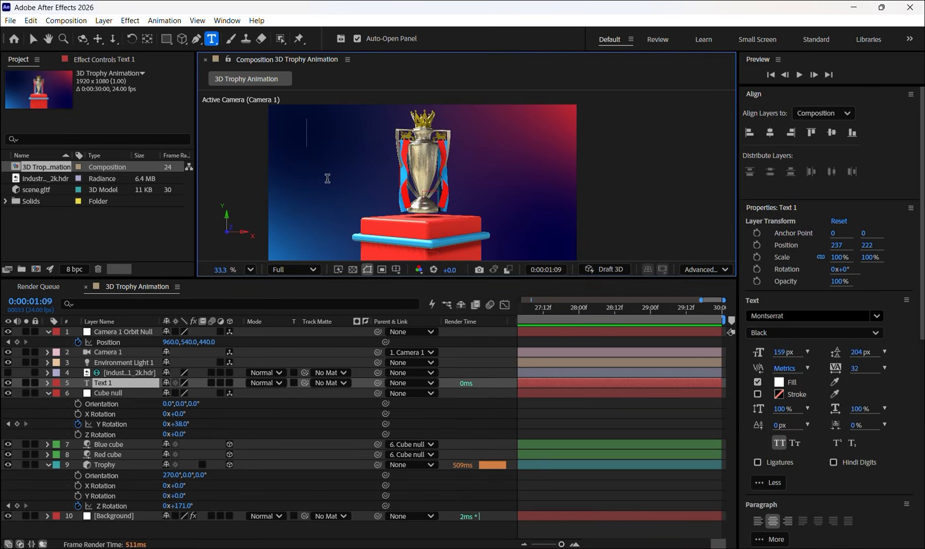
{"action": "type", "text": "Tour"}
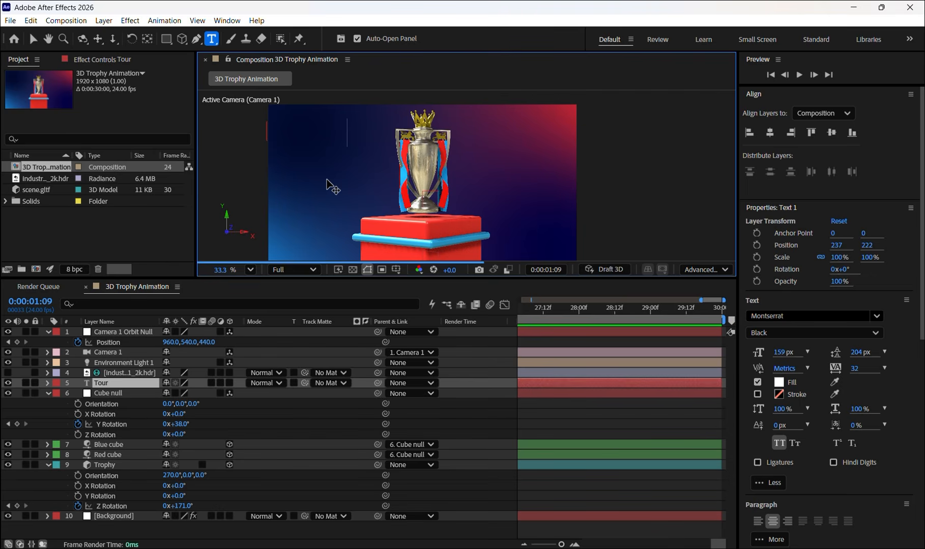
{"action": "type", "text": "nament"}
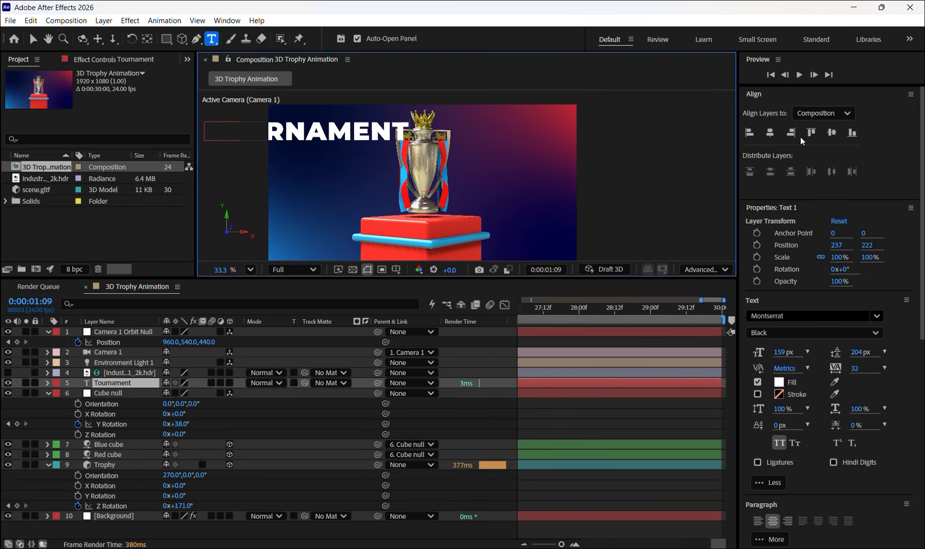
{"action": "left_click", "coordinate": [766, 134]}
{"action": "left_click", "coordinate": [833, 135]}
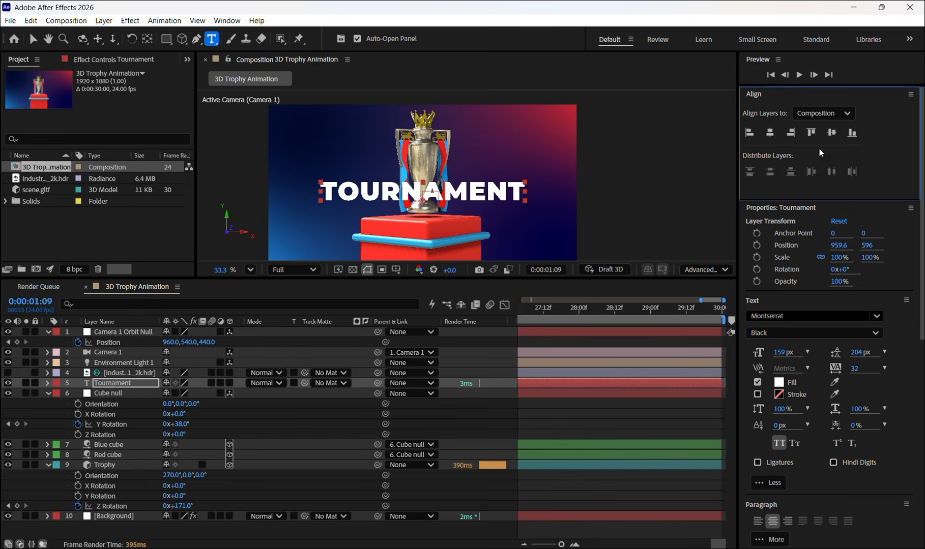
- Center the Tournament text layer's anchor point on the text
{"action": "left_click", "coordinate": [32, 39]}
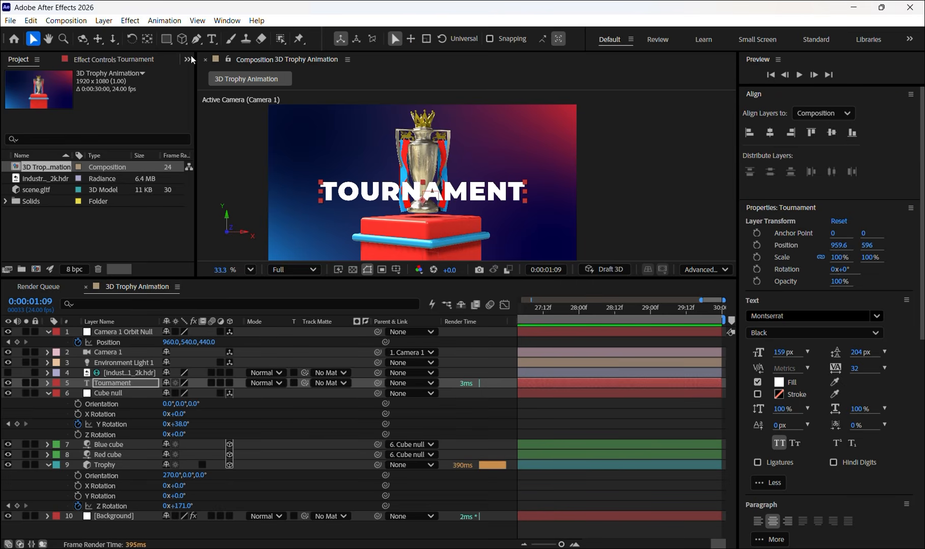
{"action": "double_click", "coordinate": [148, 40]}
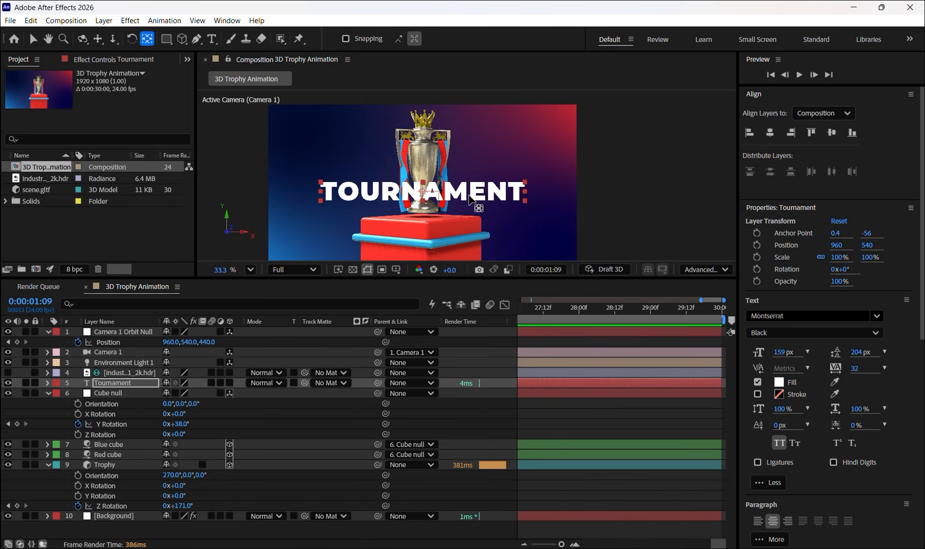
{"action": "left_click", "coordinate": [469, 196]}
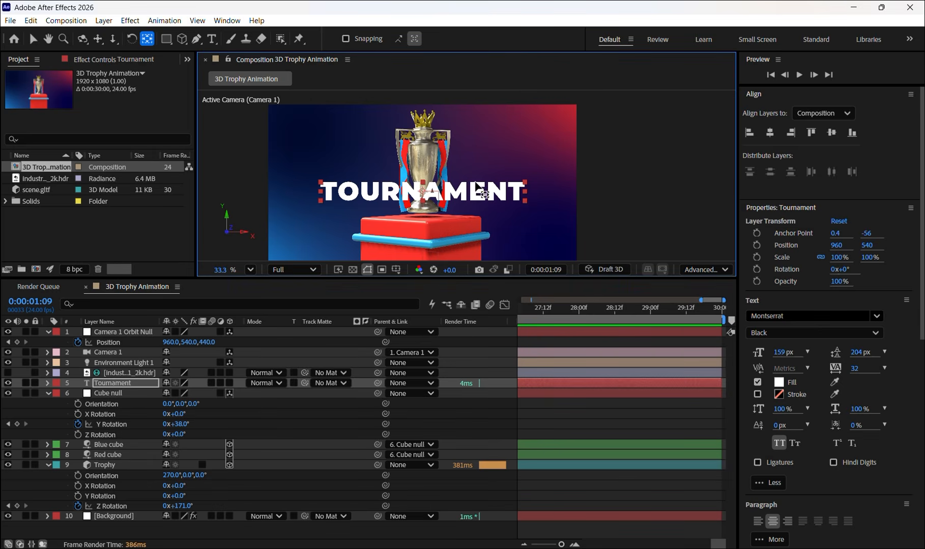
- Move the Tournament text up to about Y 399 and place its layer between the Trophy and Background layers
{"action": "left_click", "coordinate": [35, 40]}
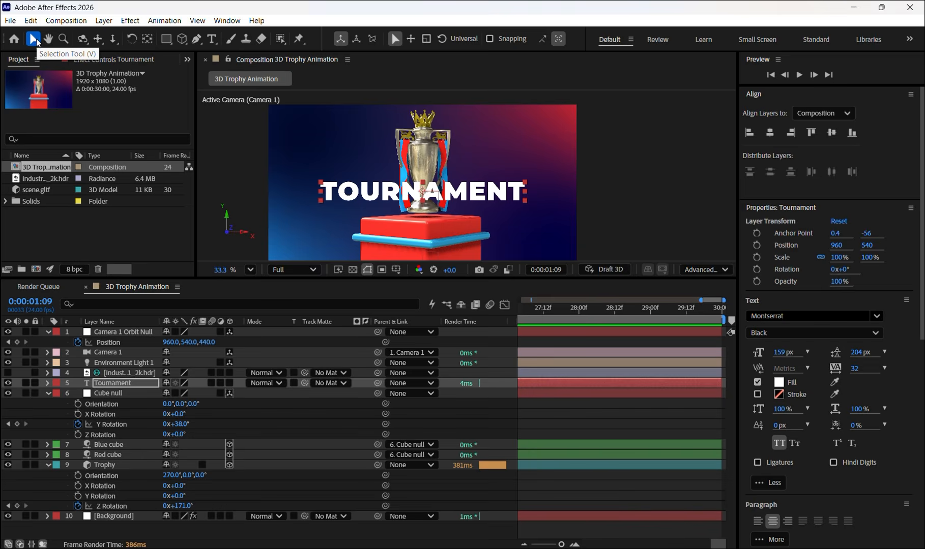
{"action": "left_click_drag", "start_coordinate": [496, 198], "coordinate": [497, 178]}
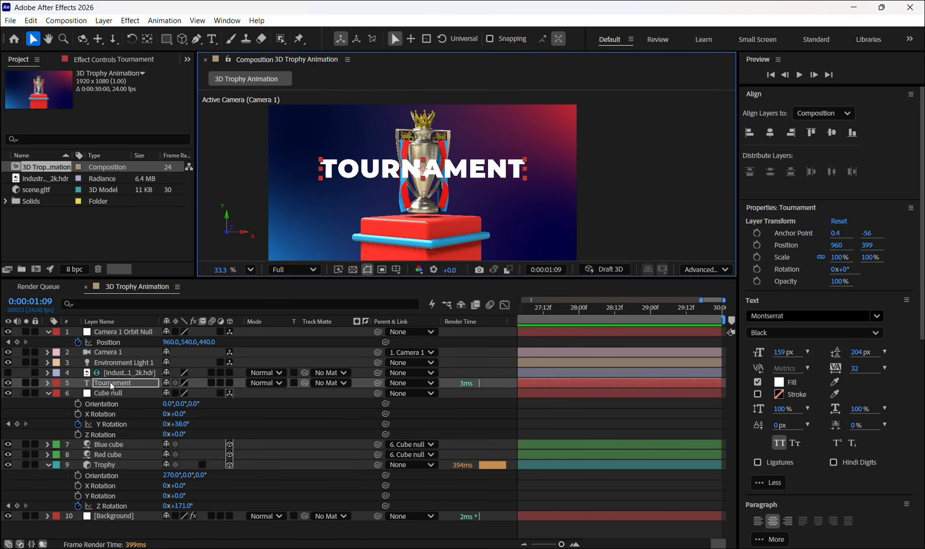
{"action": "key", "text": "Return"}
{"action": "left_click_drag", "start_coordinate": [110, 382], "coordinate": [91, 507]}
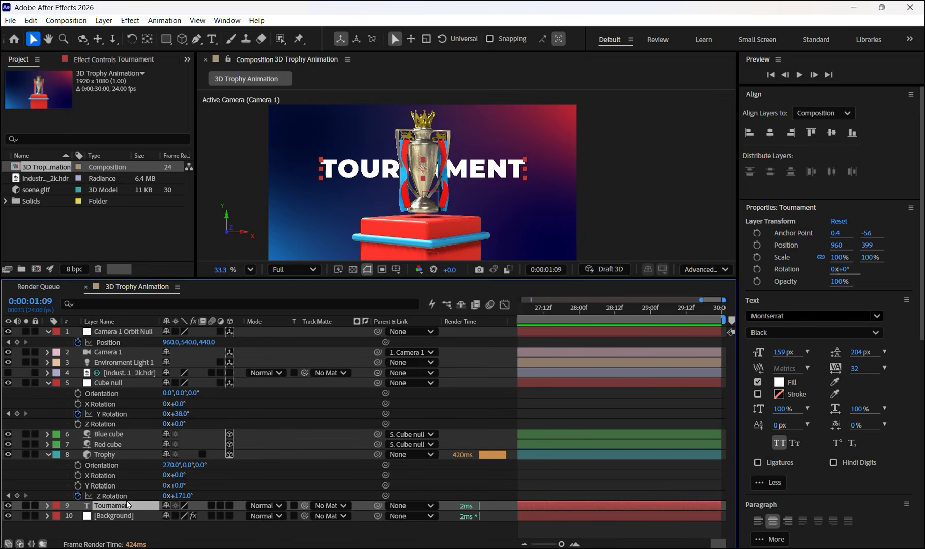
- Duplicate the Tournament text layer to the top of the layer stack as an outline with no fill and a white 9 px stroke
{"action": "key", "text": "ctrl+d"}
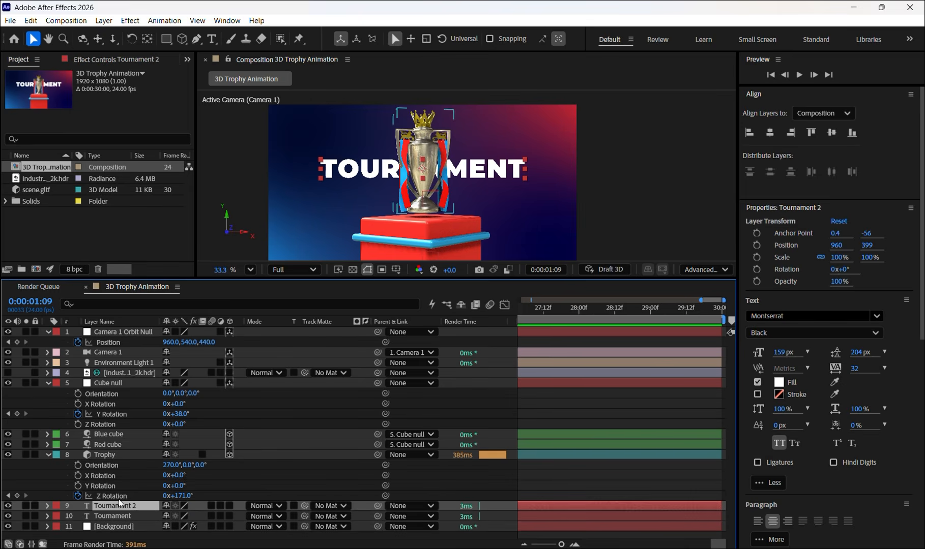
{"action": "left_click_drag", "start_coordinate": [122, 504], "coordinate": [105, 334]}
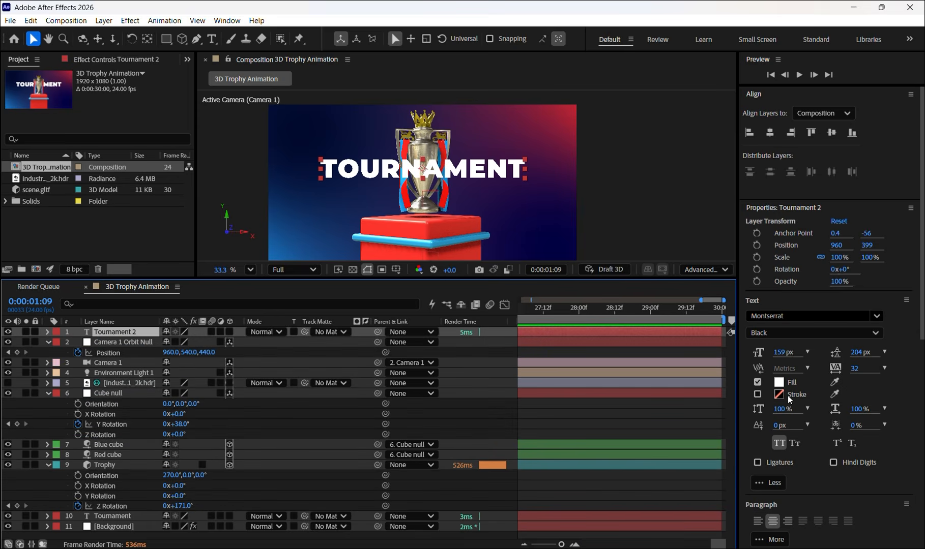
{"action": "left_click", "coordinate": [758, 395]}
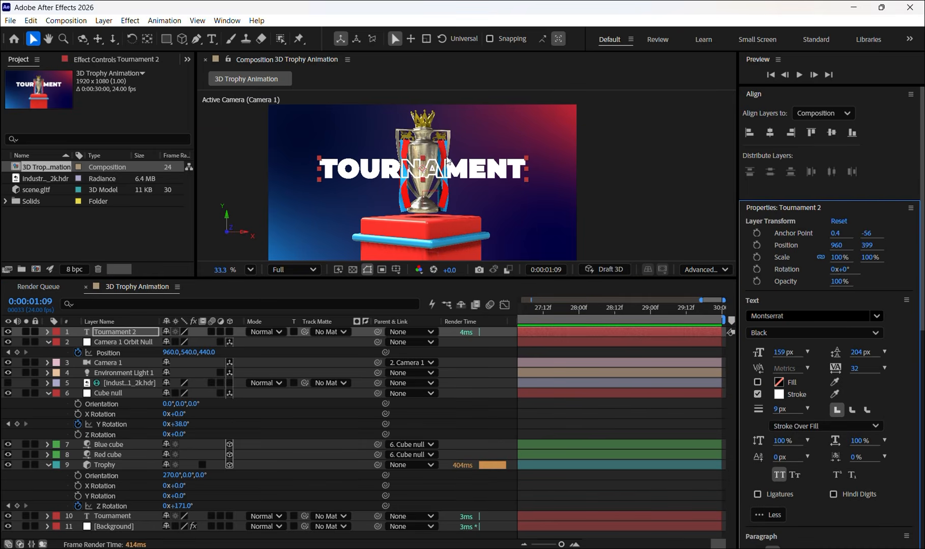
{"action": "scroll", "coordinate": [406, 204], "scroll_direction": "up", "scroll_amount": 3}
{"action": "scroll", "coordinate": [443, 189], "scroll_direction": "down", "scroll_amount": 2}
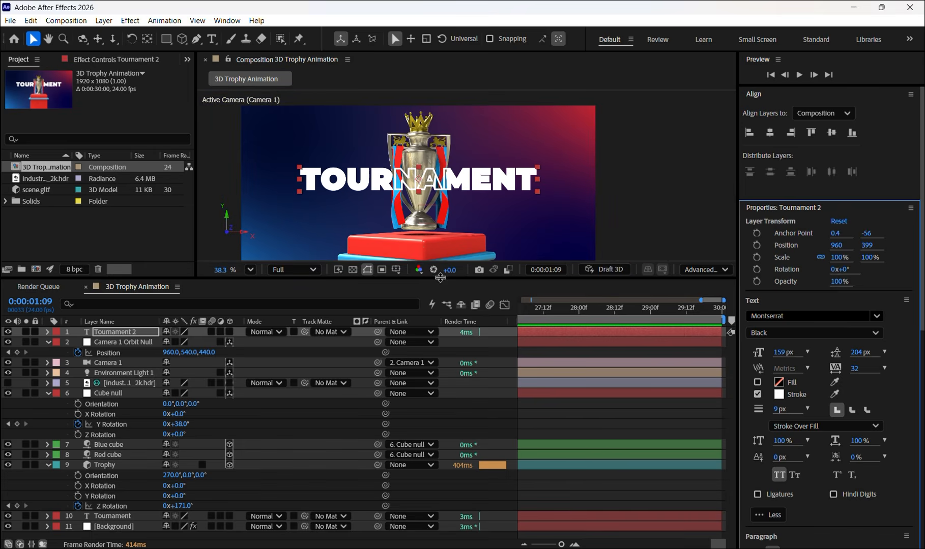
{"action": "left_click_drag", "start_coordinate": [440, 278], "coordinate": [435, 306]}
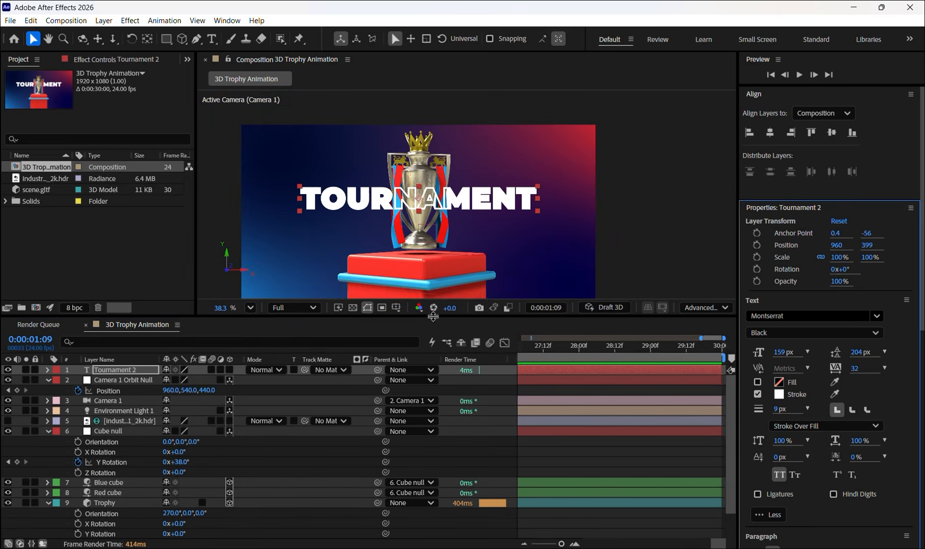
- Start Opacity keyframes at frame 0 on both the Tournament and Tournament 2 text layers
{"action": "key", "text": "Home"}
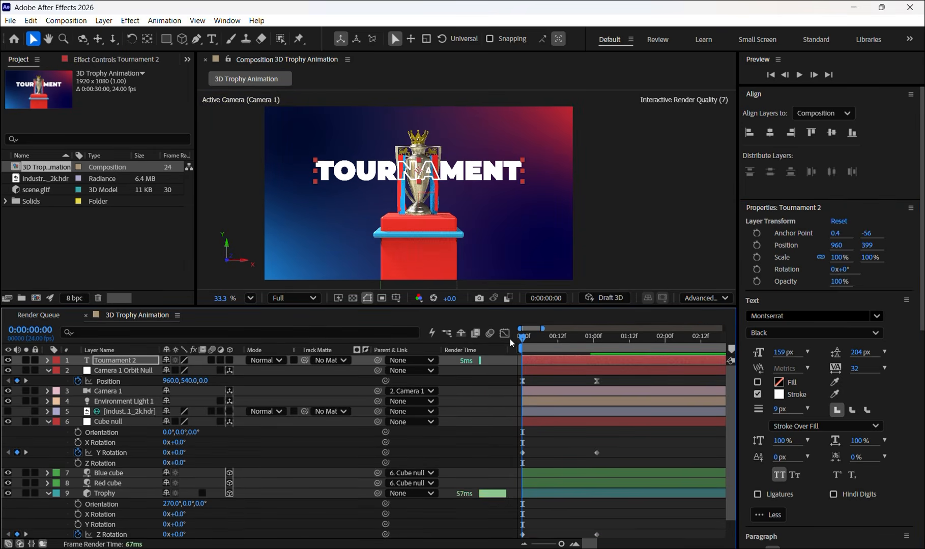
{"action": "mouse_move", "coordinate": [522, 339]}
{"action": "left_mouse_down"}
{"action": "mouse_move", "coordinate": [617, 345]}
{"action": "mouse_move", "coordinate": [528, 338]}
{"action": "mouse_move", "coordinate": [592, 333]}
{"action": "mouse_move", "coordinate": [505, 336]}
{"action": "left_mouse_up"}
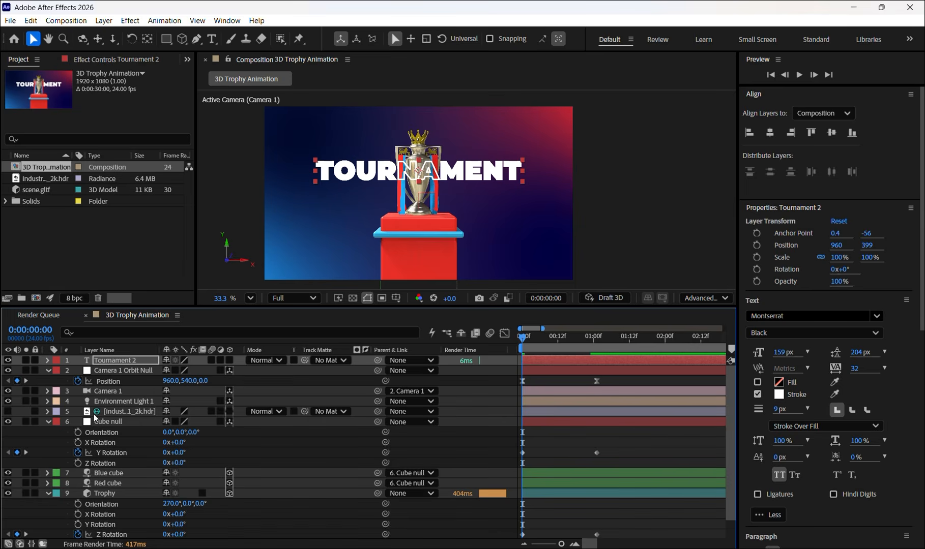
{"action": "scroll", "coordinate": [115, 508], "scroll_direction": "down", "scroll_amount": 2}
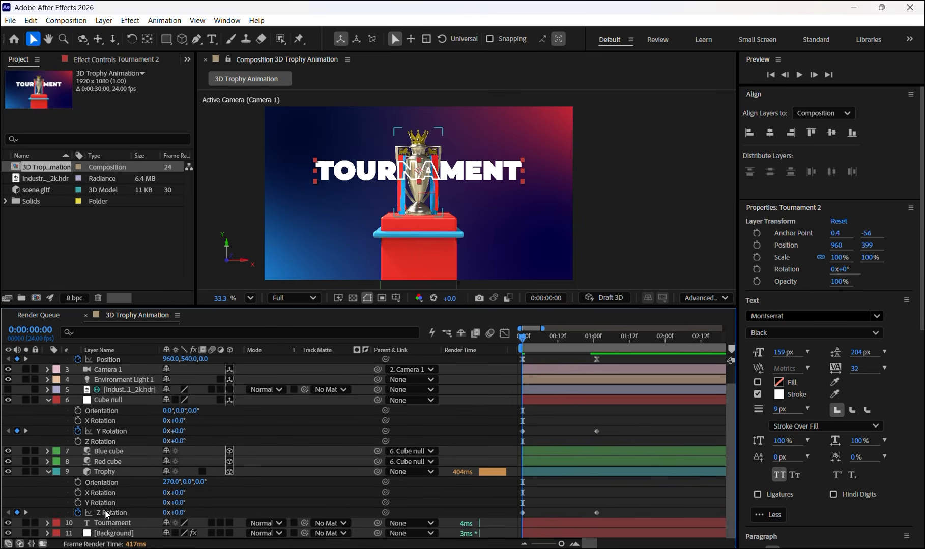
{"action": "left_click", "coordinate": [113, 523], "text": "ctrl"}
{"action": "scroll", "coordinate": [122, 415], "scroll_direction": "up", "scroll_amount": 2}
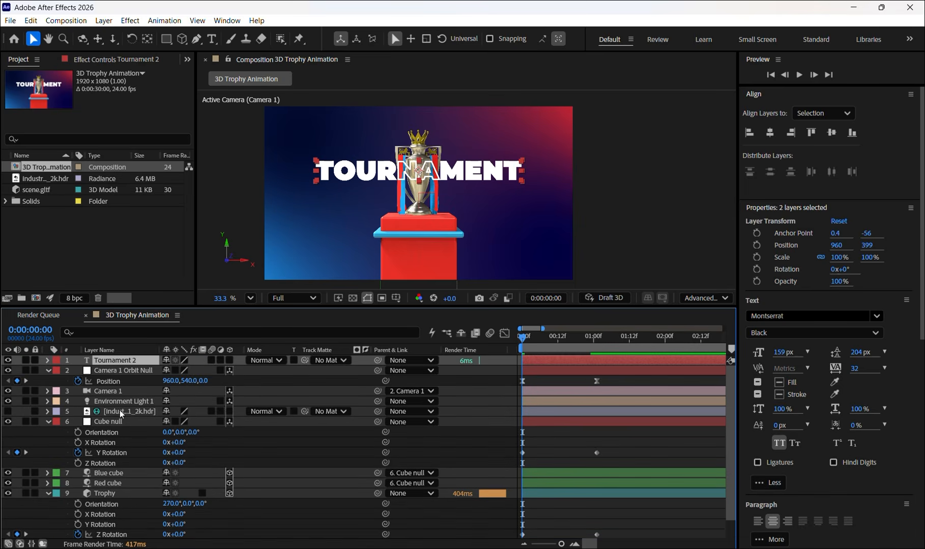
{"action": "key", "text": "t"}
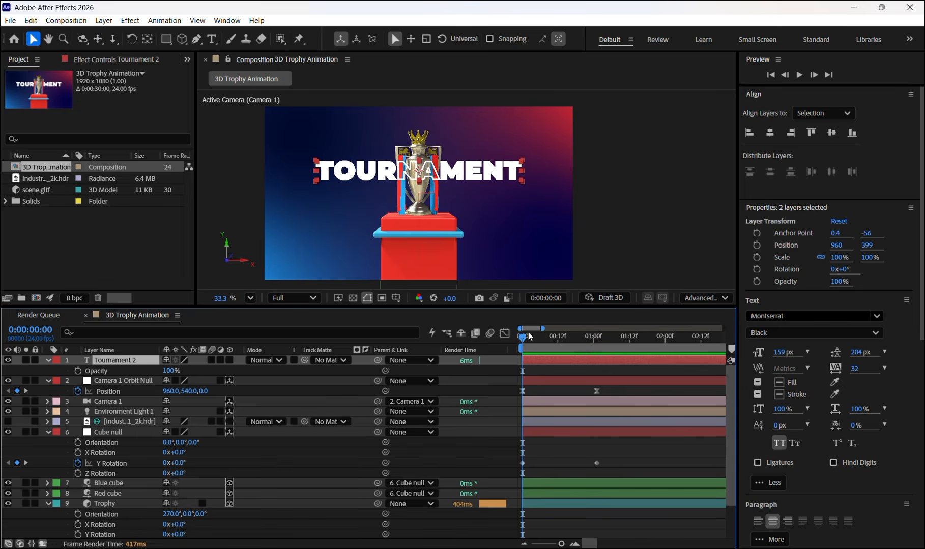
{"action": "left_click", "coordinate": [80, 375]}
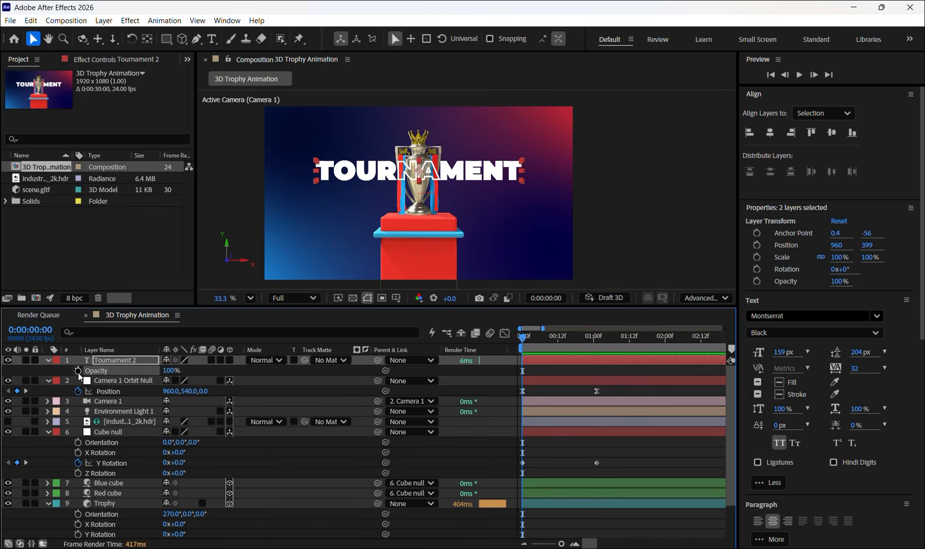
{"action": "left_click", "coordinate": [79, 373]}
{"action": "scroll", "coordinate": [69, 534], "scroll_direction": "down", "scroll_amount": 3}
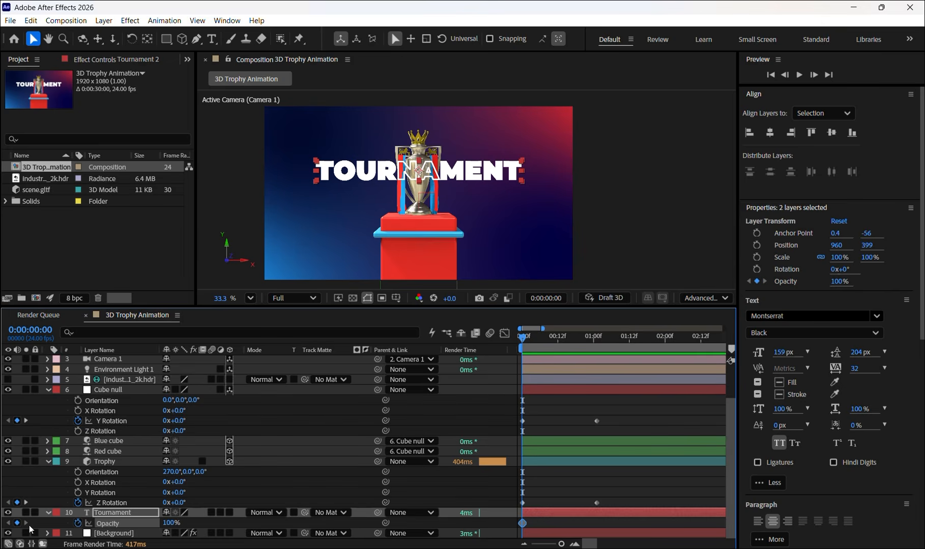
{"action": "scroll", "coordinate": [56, 394], "scroll_direction": "up", "scroll_amount": 3}
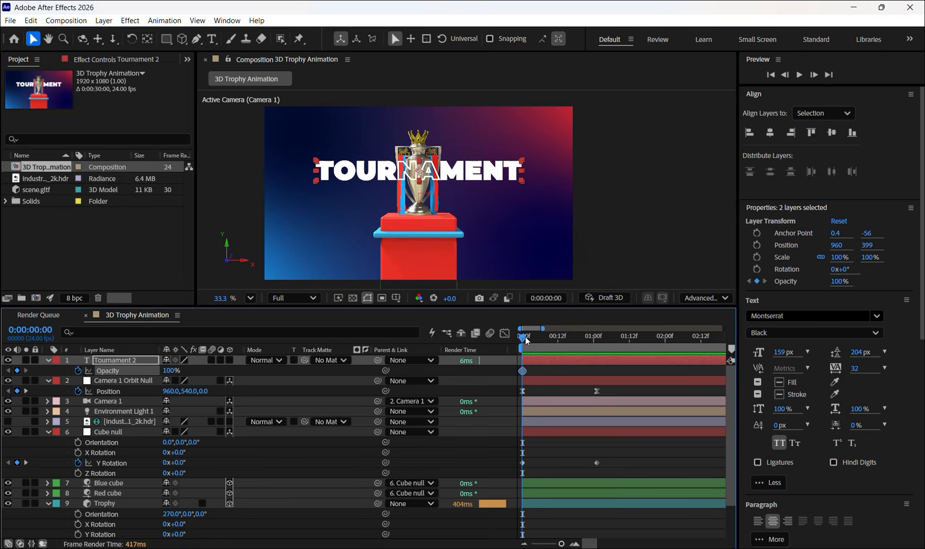
- Add a 100% Opacity keyframe at frame 12 on both text layers and set their Opacity at frame 0 to 0%
{"action": "left_click_drag", "start_coordinate": [526, 341], "coordinate": [558, 338]}
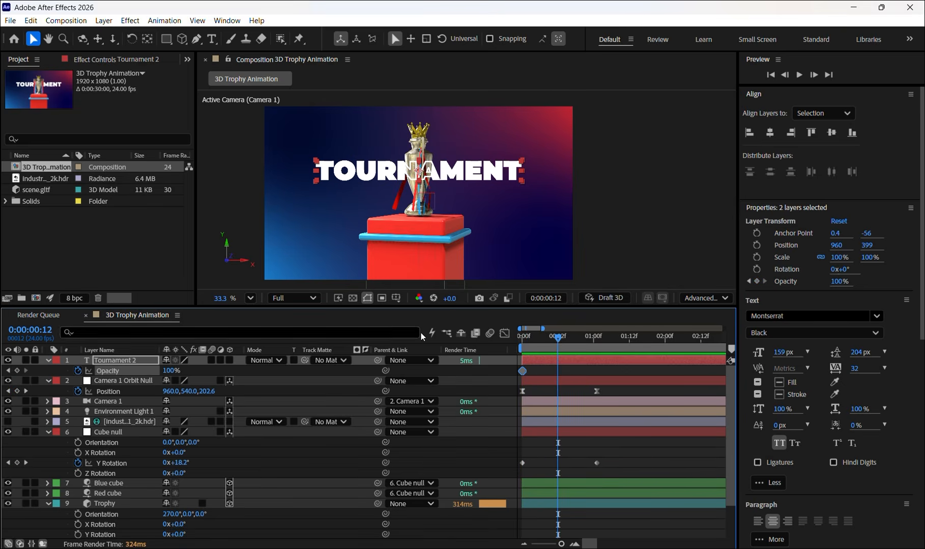
{"action": "left_click", "coordinate": [18, 371]}
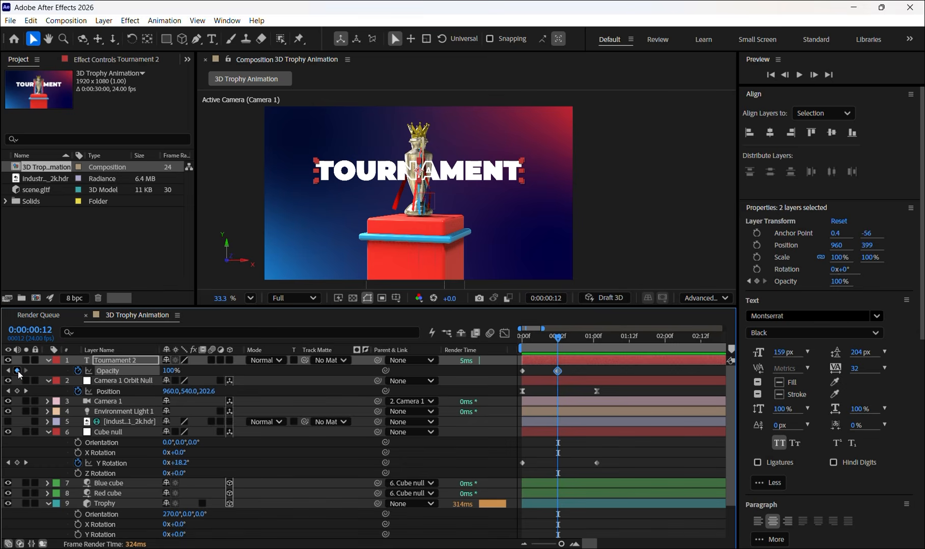
{"action": "scroll", "coordinate": [153, 432], "scroll_direction": "down", "scroll_amount": 2}
{"action": "scroll", "coordinate": [193, 438], "scroll_direction": "up", "scroll_amount": 2}
{"action": "left_click_drag", "start_coordinate": [558, 340], "coordinate": [514, 344]}
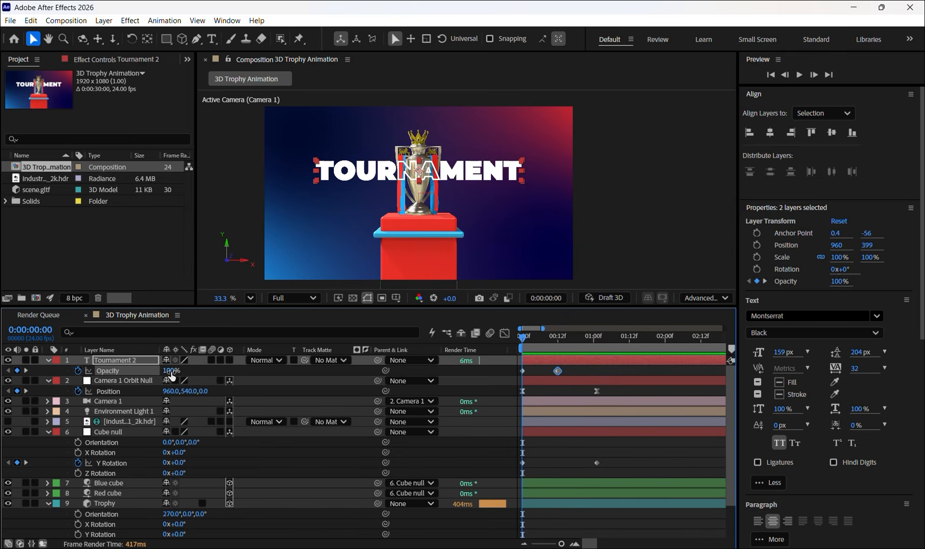
{"action": "left_click_drag", "start_coordinate": [170, 372], "coordinate": [91, 388]}
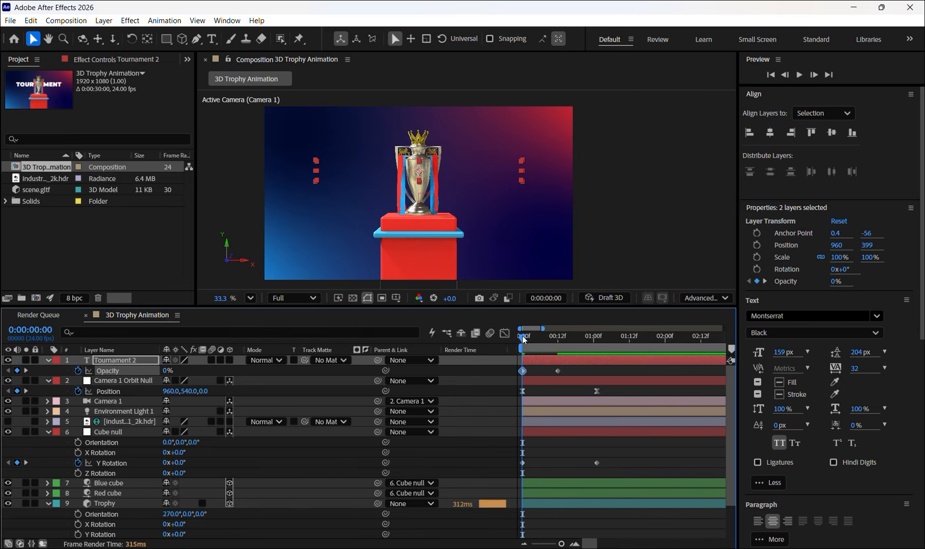
- Keyframe the Scale of both text layers from 100% at frame 12 to 119% at 0:00:01:01
{"action": "left_click_drag", "start_coordinate": [524, 339], "coordinate": [560, 344]}
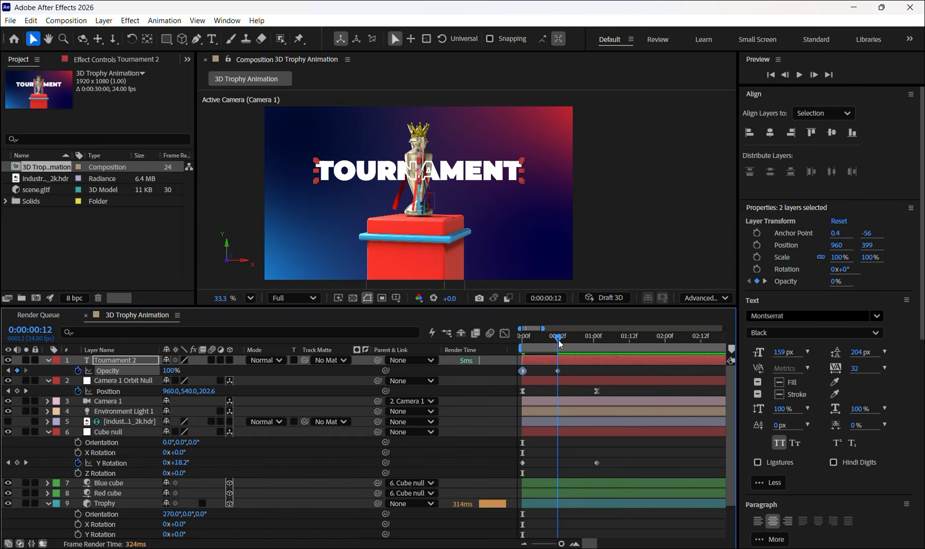
{"action": "mouse_move", "coordinate": [559, 344]}
{"action": "left_mouse_down"}
{"action": "mouse_move", "coordinate": [600, 348]}
{"action": "mouse_move", "coordinate": [551, 340]}
{"action": "mouse_move", "coordinate": [560, 338]}
{"action": "left_mouse_up"}
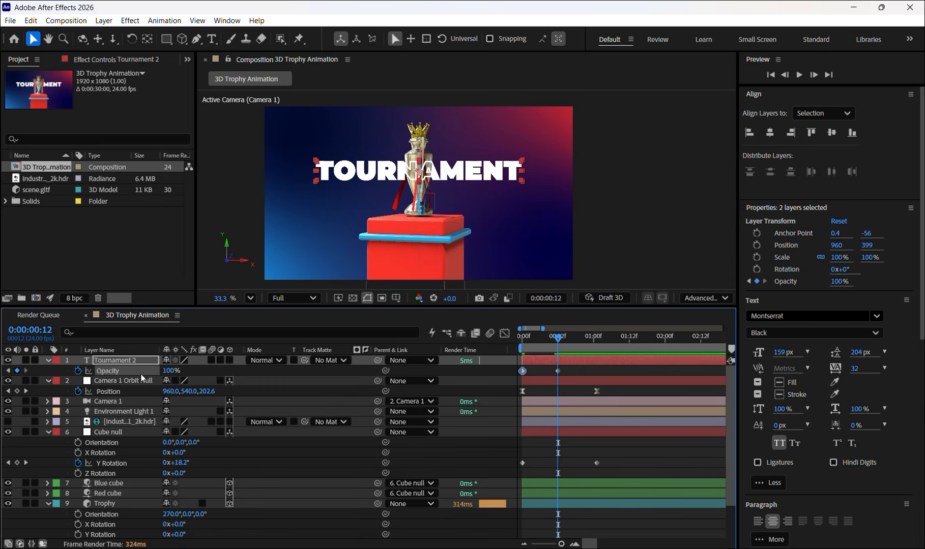
{"action": "key", "text": "s"}
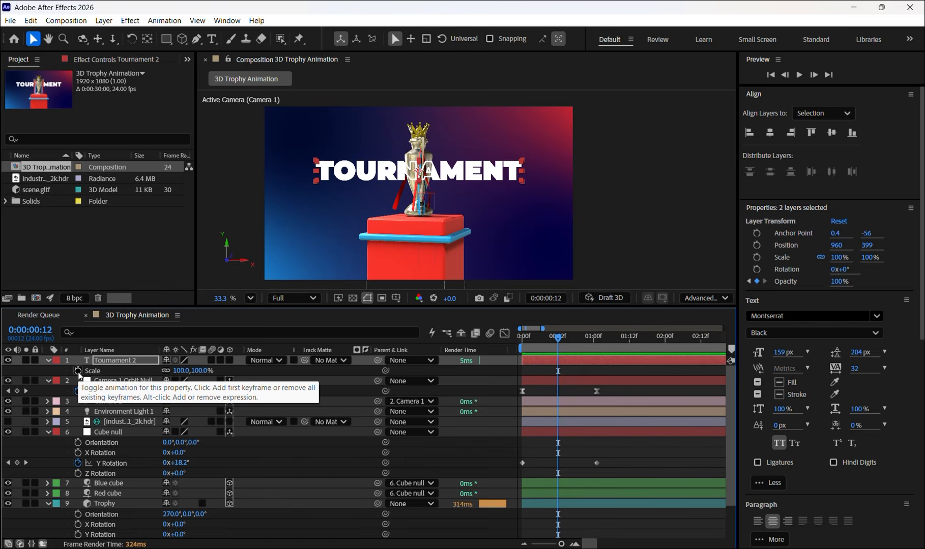
{"action": "scroll", "coordinate": [79, 375], "scroll_direction": "down", "scroll_amount": 2}
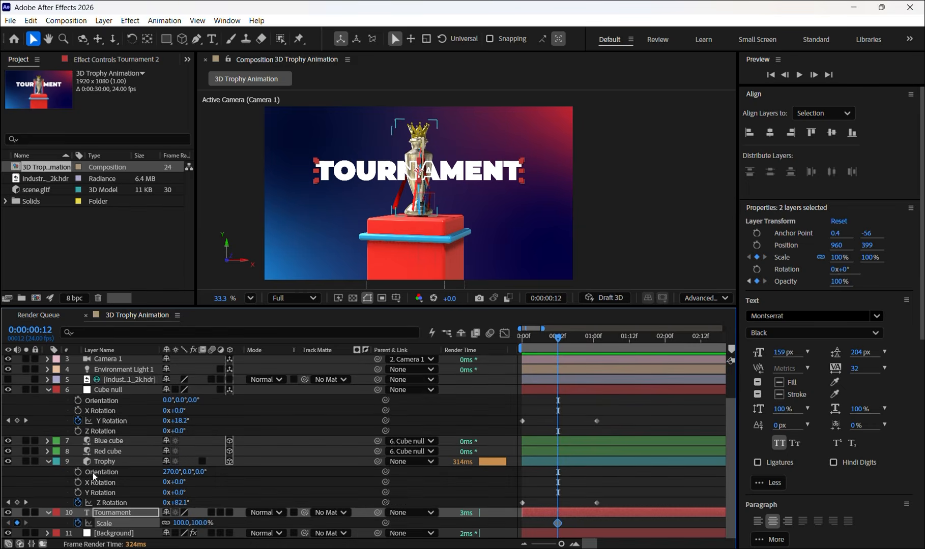
{"action": "left_click", "coordinate": [78, 522]}
{"action": "scroll", "coordinate": [76, 394], "scroll_direction": "up", "scroll_amount": 2}
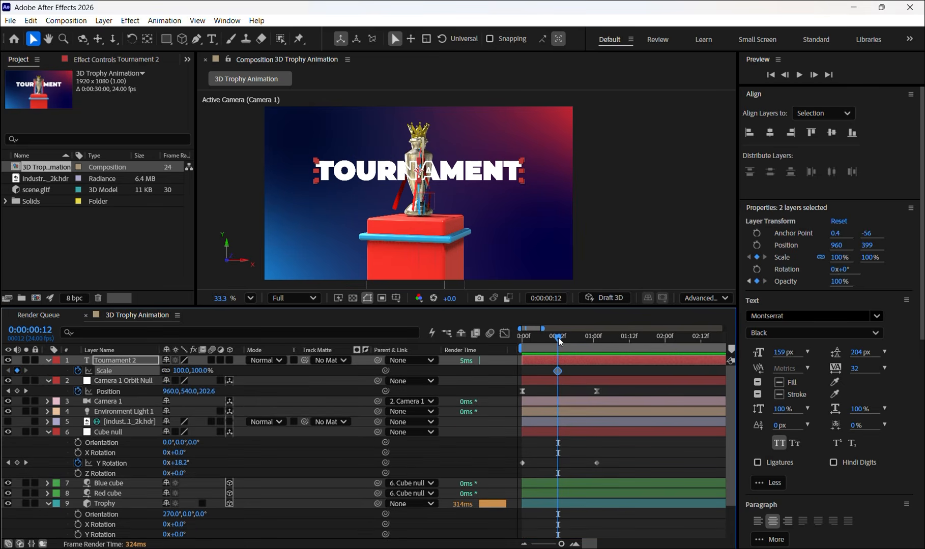
{"action": "left_click_drag", "start_coordinate": [560, 341], "coordinate": [599, 346]}
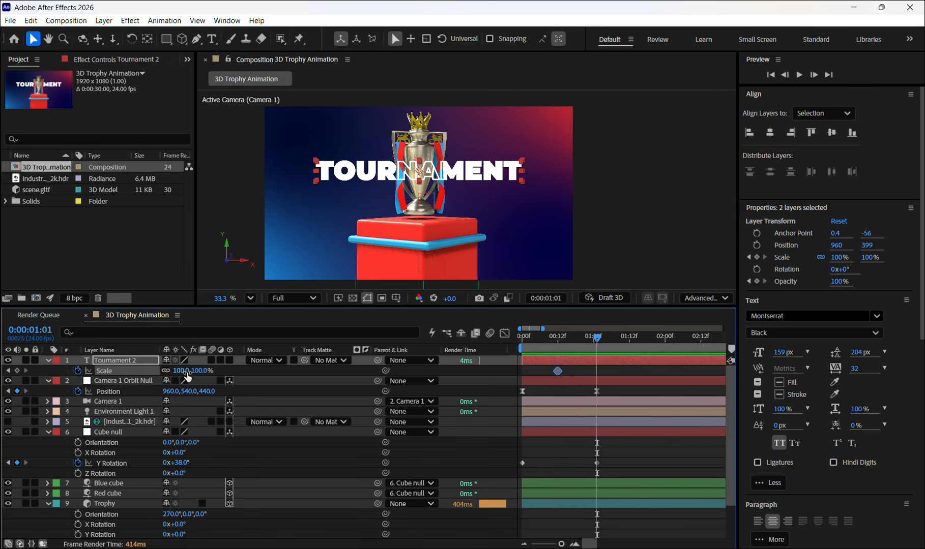
{"action": "left_click_drag", "start_coordinate": [186, 371], "coordinate": [196, 371]}
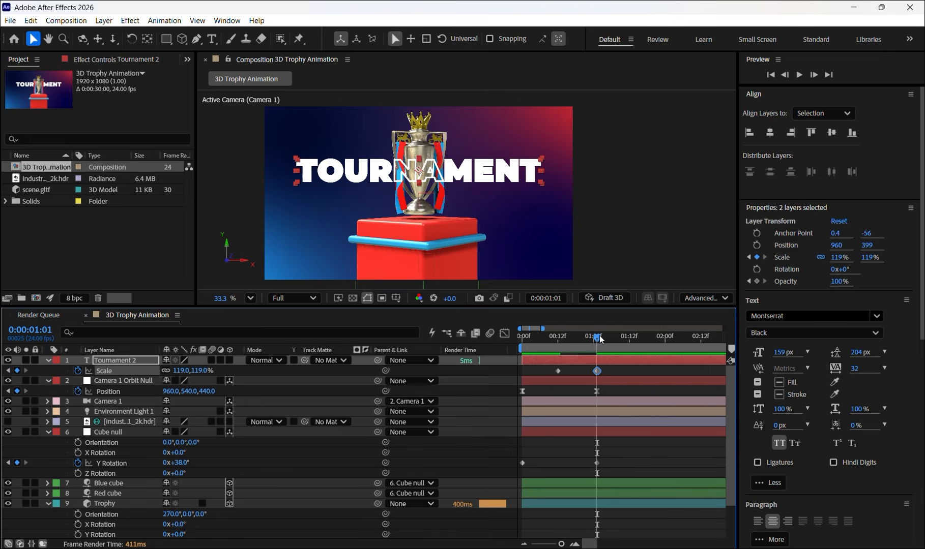
- Preview the text's fade-in and scaling from the start of the timeline
{"action": "left_click_drag", "start_coordinate": [598, 338], "coordinate": [522, 346]}
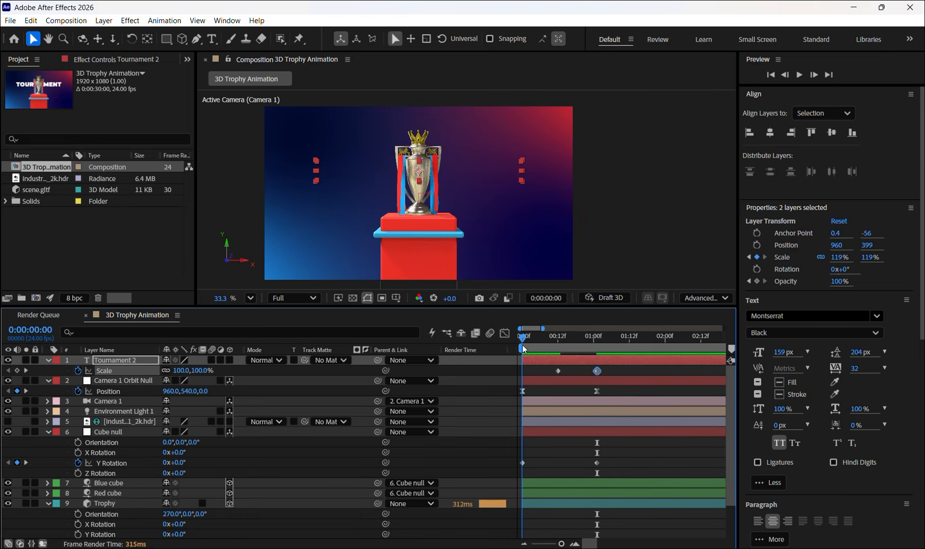
{"action": "key", "text": "space"}
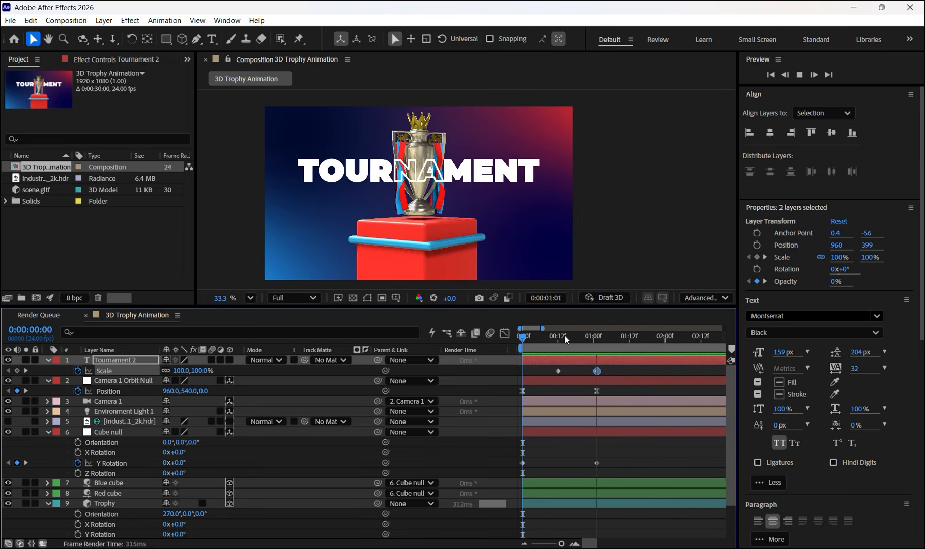
{"action": "key", "text": "space"}
- Add a Scale keyframe at frame 0 on both text layers and set it to 52%
{"action": "left_click_drag", "start_coordinate": [625, 343], "coordinate": [517, 342]}
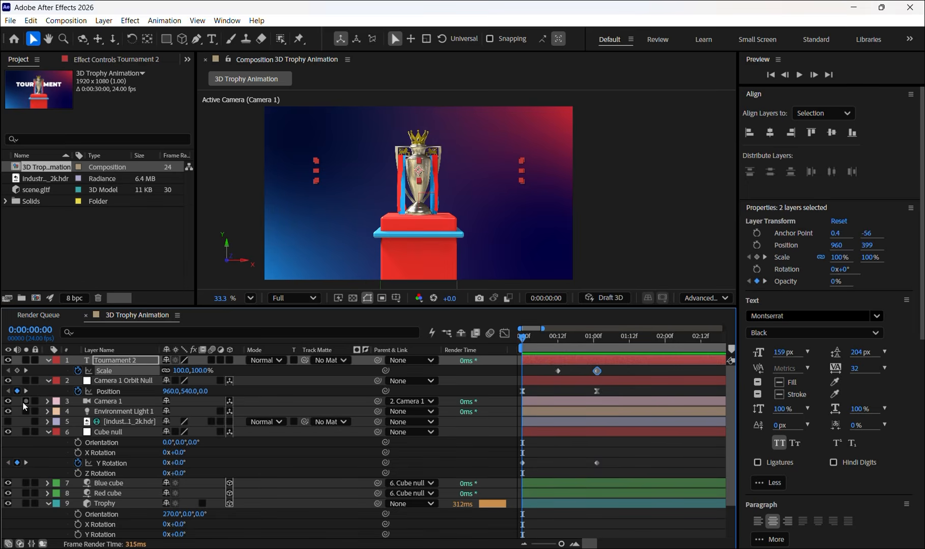
{"action": "left_click", "coordinate": [17, 370]}
{"action": "scroll", "coordinate": [152, 442], "scroll_direction": "down", "scroll_amount": 3}
{"action": "scroll", "coordinate": [122, 519], "scroll_direction": "up", "scroll_amount": 3}
{"action": "scroll", "coordinate": [112, 501], "scroll_direction": "down", "scroll_amount": 2}
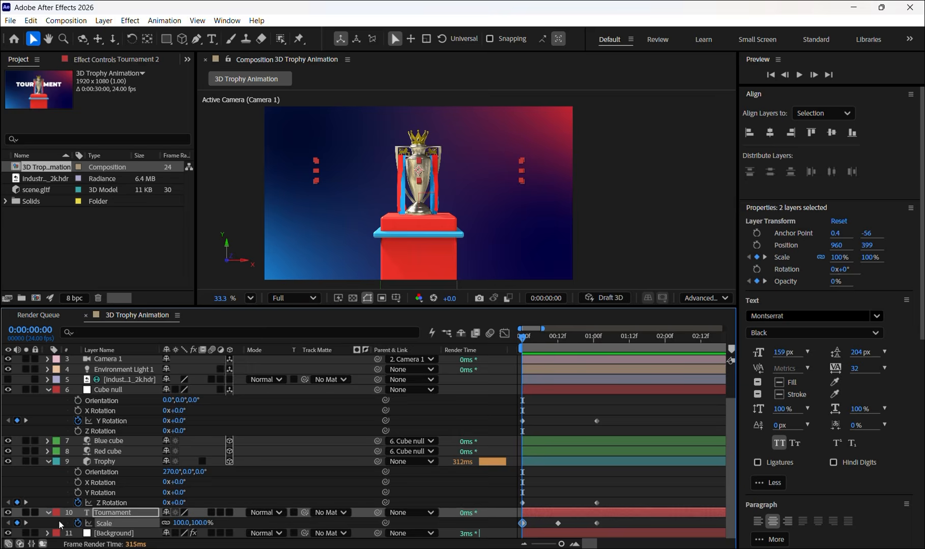
{"action": "scroll", "coordinate": [17, 390], "scroll_direction": "up", "scroll_amount": 1}
{"action": "scroll", "coordinate": [17, 386], "scroll_direction": "up", "scroll_amount": 1}
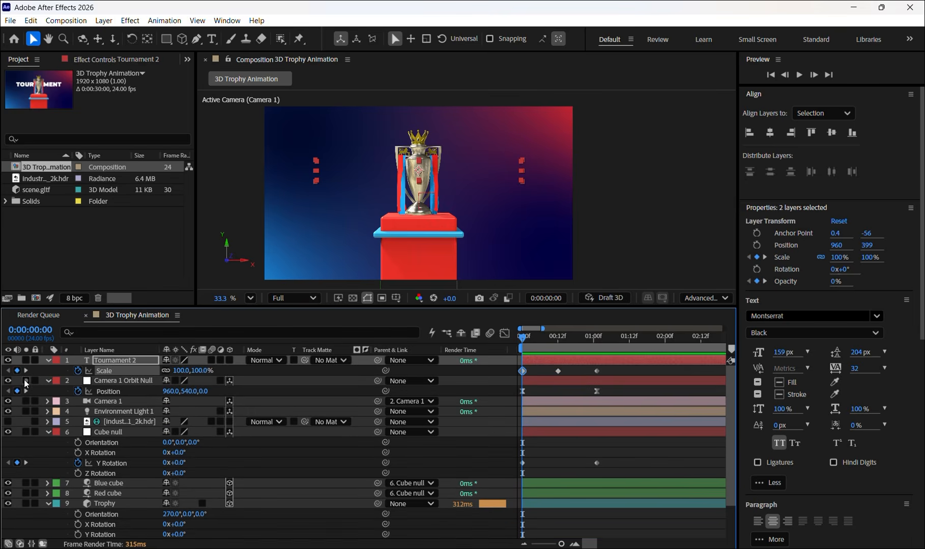
{"action": "scroll", "coordinate": [70, 473], "scroll_direction": "down", "scroll_amount": 2}
{"action": "scroll", "coordinate": [71, 473], "scroll_direction": "up", "scroll_amount": 2}
{"action": "left_click_drag", "start_coordinate": [182, 370], "coordinate": [164, 376]}
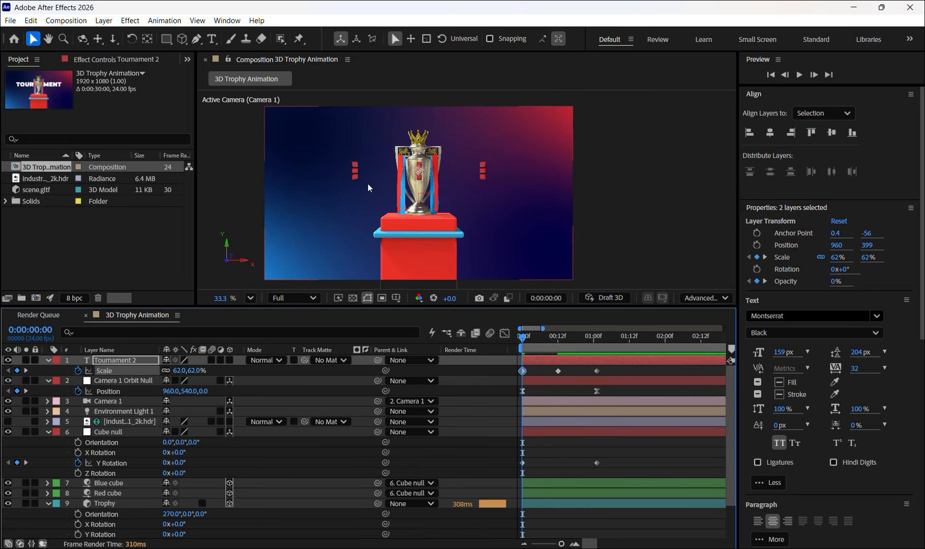
{"action": "left_click_drag", "start_coordinate": [175, 371], "coordinate": [171, 372]}
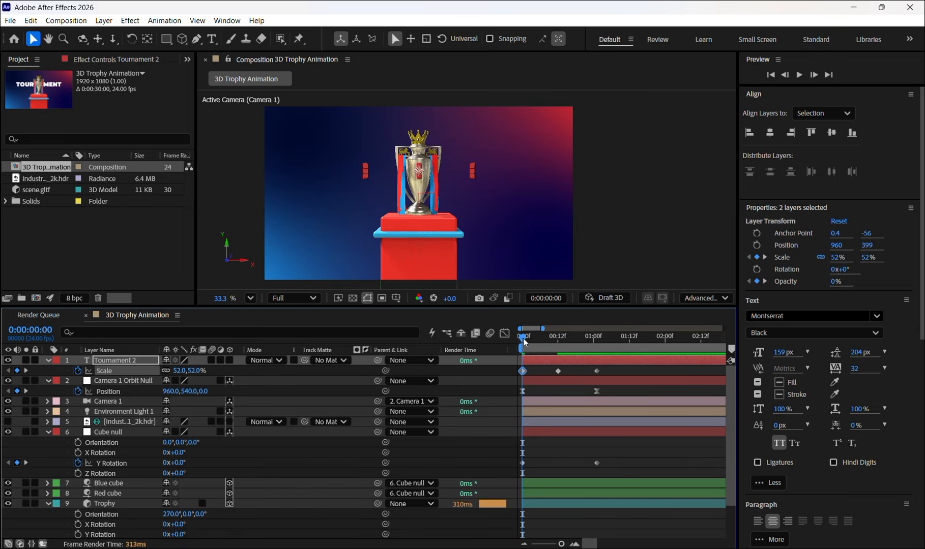
- Play the animation from frame 0 to check the text growing in with the trophy and camera movement
{"action": "mouse_move", "coordinate": [523, 338]}
{"action": "left_mouse_down"}
{"action": "mouse_move", "coordinate": [599, 347]}
{"action": "mouse_move", "coordinate": [507, 335]}
{"action": "mouse_move", "coordinate": [596, 342]}
{"action": "mouse_move", "coordinate": [523, 339]}
{"action": "left_mouse_up"}
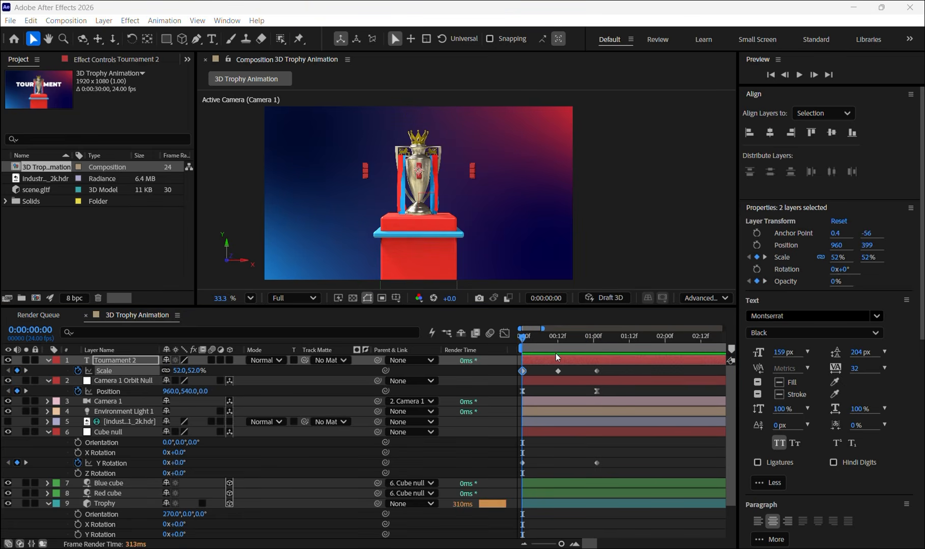
{"action": "left_click_drag", "start_coordinate": [522, 340], "coordinate": [521, 340]}
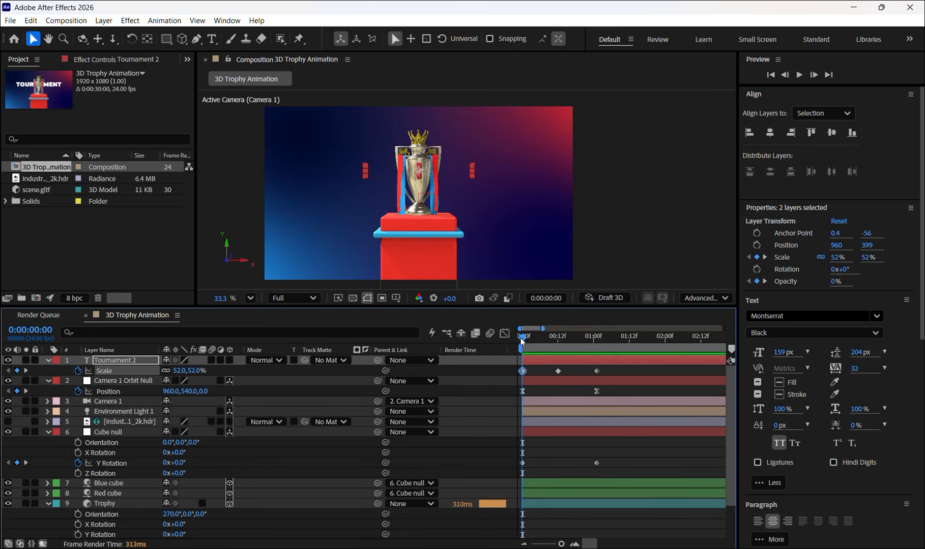
{"action": "key", "text": "space"}
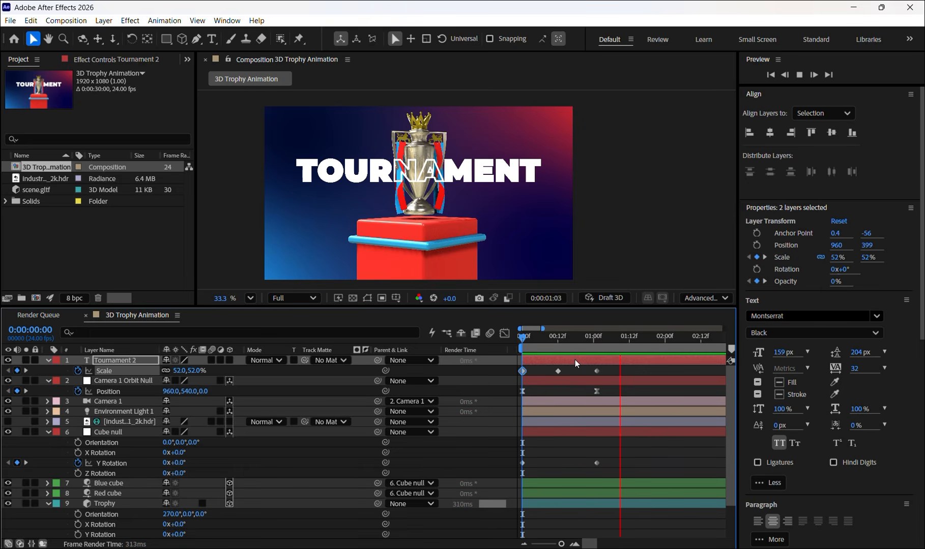
{"action": "key", "text": "space"}
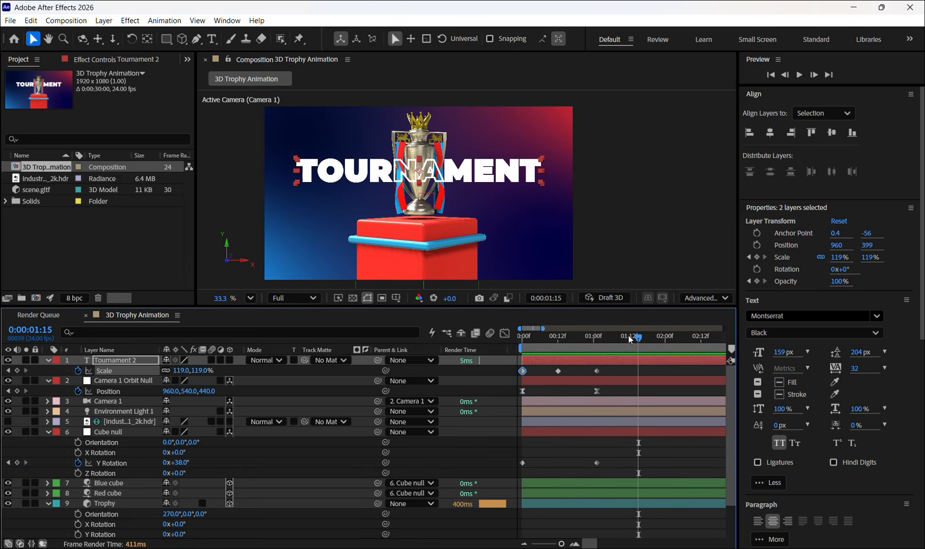
- Replay and scrub the animation from frame 0 to review the text, trophy and camera motion together
{"action": "key", "text": "Home"}
{"action": "key", "text": "space"}
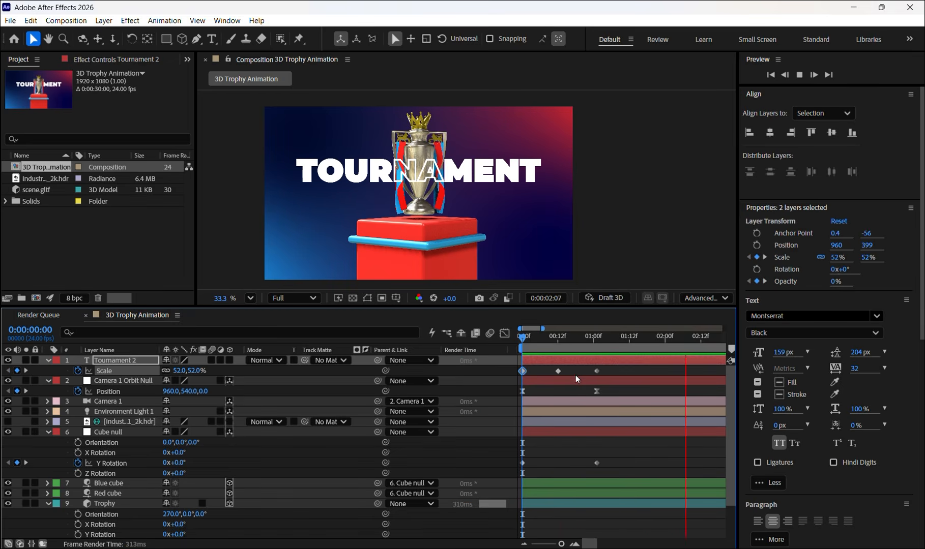
{"action": "key", "text": "space"}
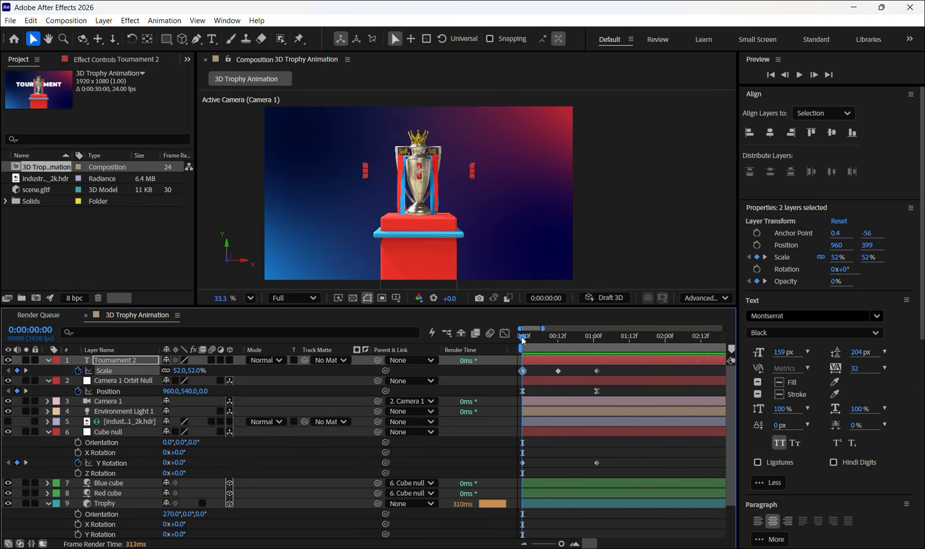
{"action": "left_click_drag", "start_coordinate": [523, 339], "coordinate": [600, 339]}
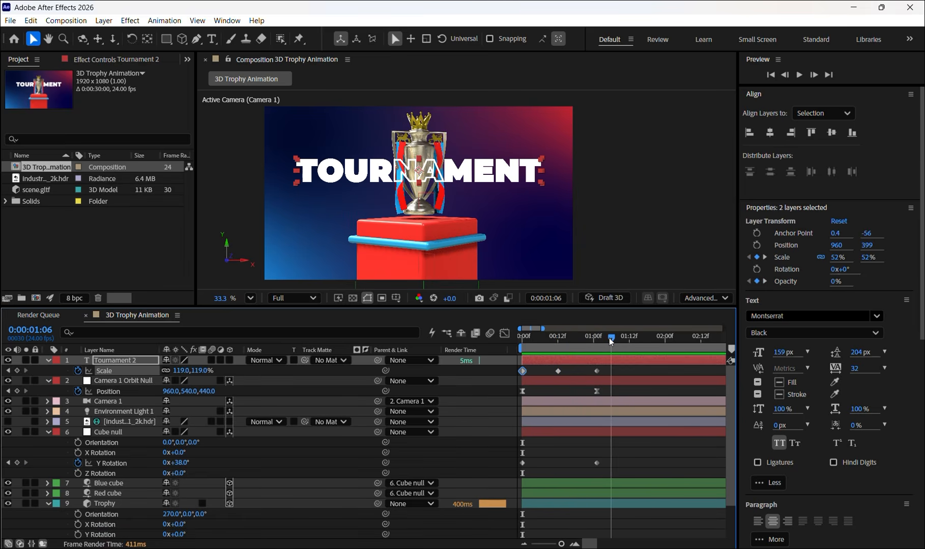
{"action": "key", "text": "Home"}
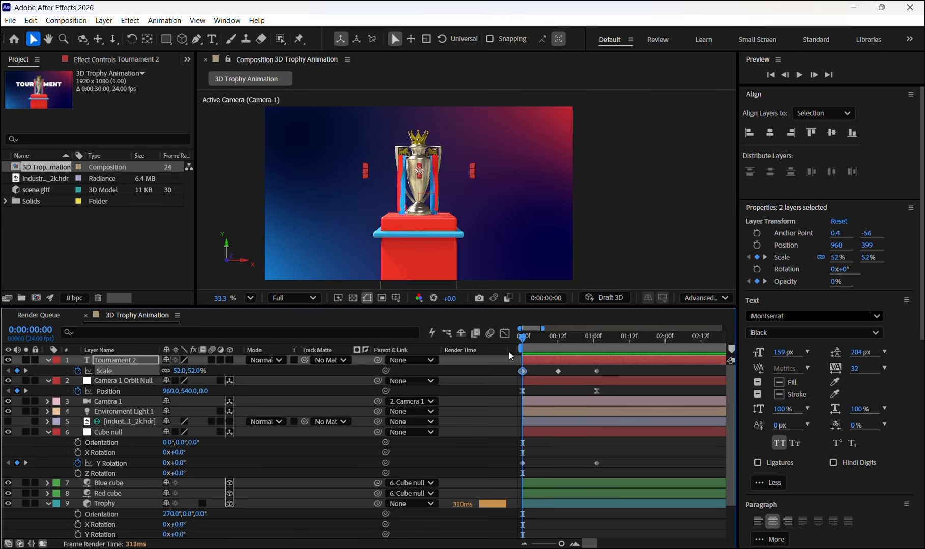
{"action": "key", "text": "space"}
{"action": "key", "text": "space"}
- Select all layers from Tournament 2 down to Tournament, leaving out Background, and reveal their keyframed properties
{"action": "scroll", "coordinate": [109, 500], "scroll_direction": "down", "scroll_amount": 4}
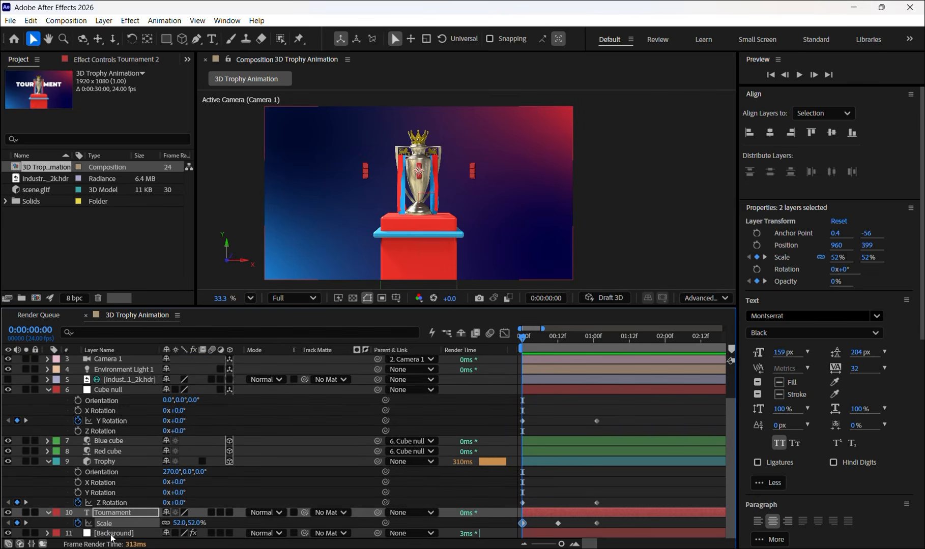
{"action": "scroll", "coordinate": [114, 514], "scroll_direction": "up", "scroll_amount": 4}
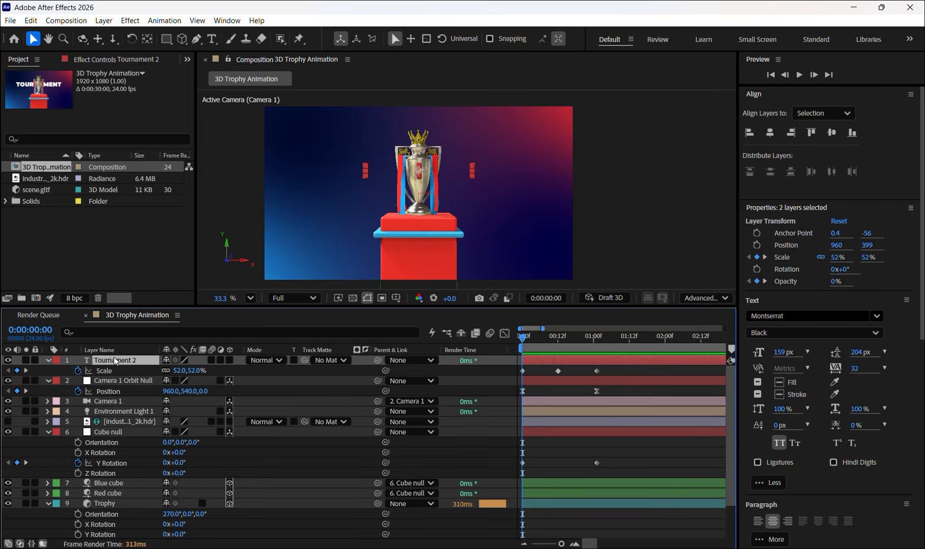
{"action": "scroll", "coordinate": [124, 461], "scroll_direction": "down", "scroll_amount": 4}
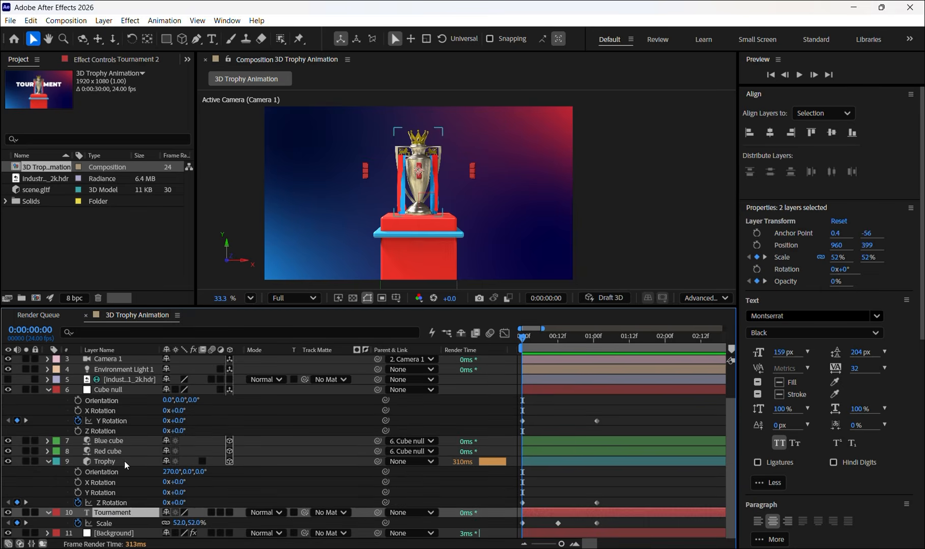
{"action": "left_click", "coordinate": [112, 514], "text": "shift"}
{"action": "scroll", "coordinate": [117, 515], "scroll_direction": "up", "scroll_amount": 4}
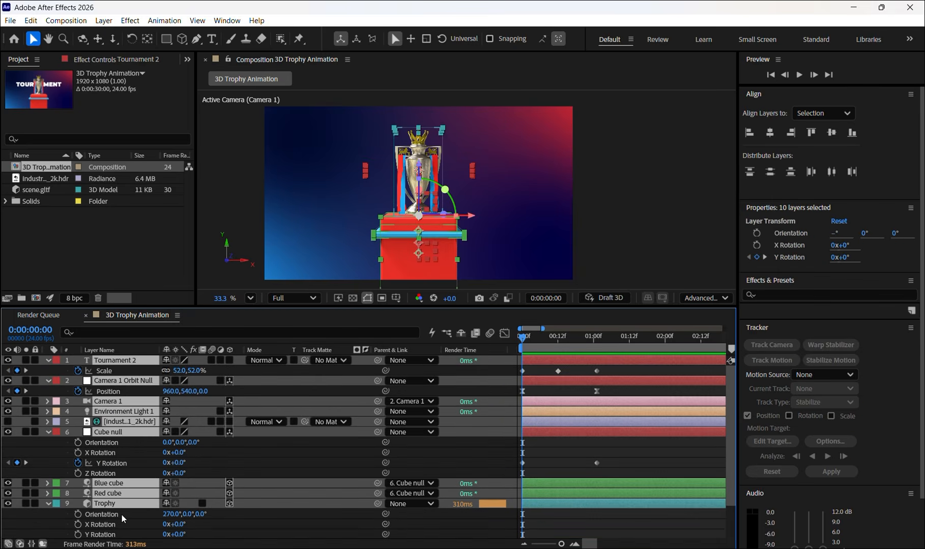
{"action": "key", "text": "u"}
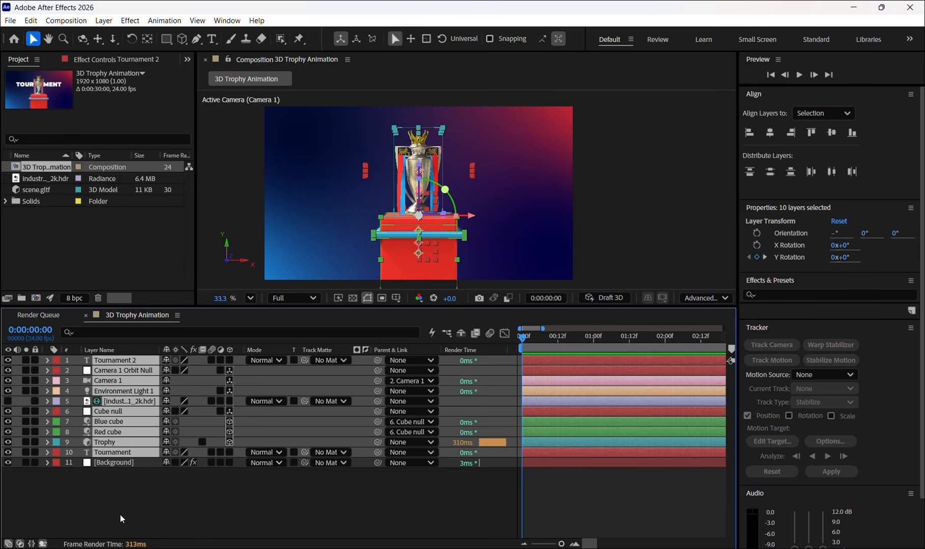
{"action": "key", "text": "u"}
{"action": "key", "text": "u"}
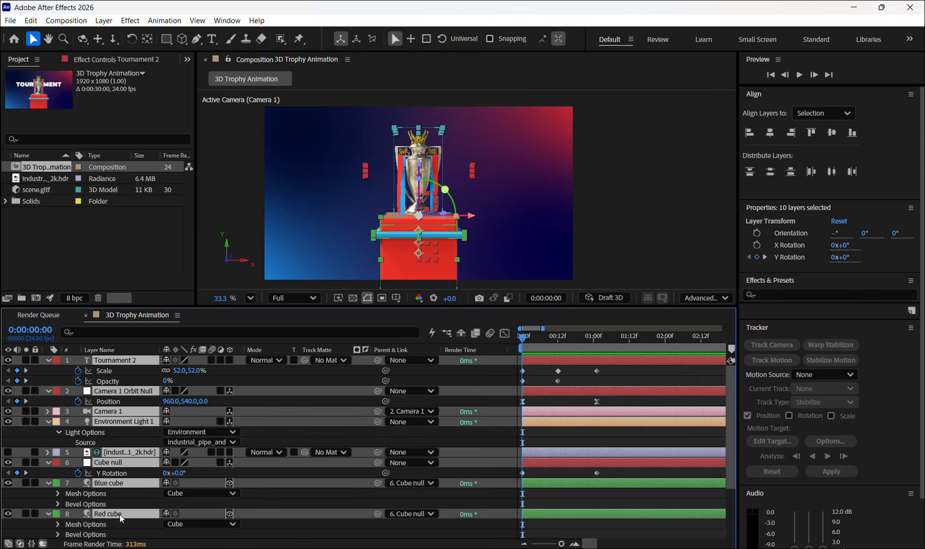
- Copy all keyframes of both text layers, Camera 1 Orbit Null, Cube null and Trophy, and paste them at 0:00:01:02
{"action": "scroll", "coordinate": [523, 388], "scroll_direction": "down", "scroll_amount": 3}
{"action": "scroll", "coordinate": [532, 387], "scroll_direction": "up", "scroll_amount": 3}
{"action": "left_click_drag", "start_coordinate": [623, 368], "coordinate": [521, 538]}
{"action": "scroll", "coordinate": [604, 462], "scroll_direction": "up", "scroll_amount": 3}
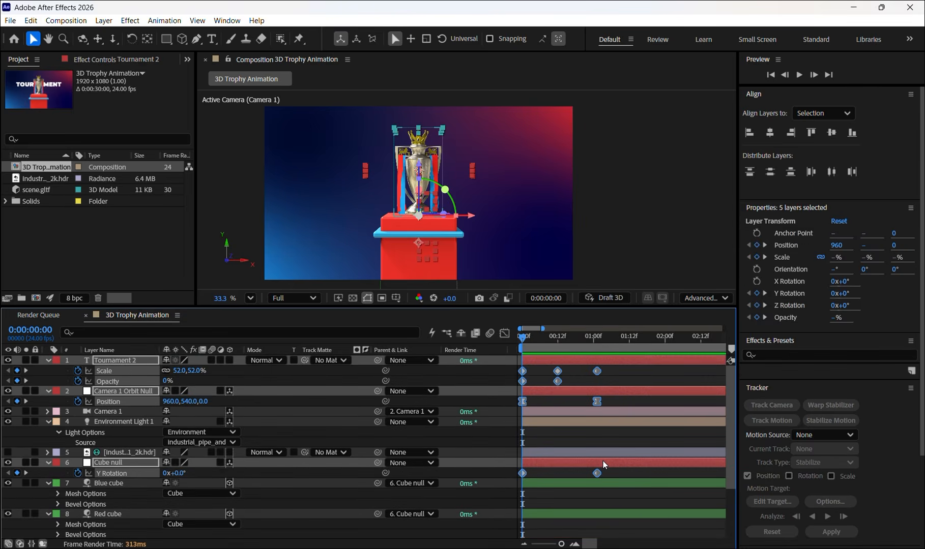
{"action": "left_click_drag", "start_coordinate": [597, 334], "coordinate": [598, 337]}
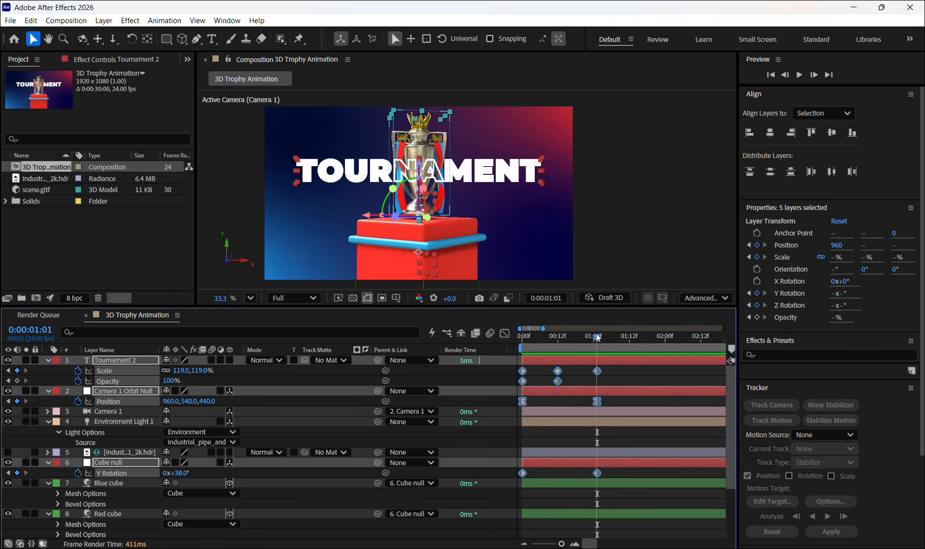
{"action": "left_click", "coordinate": [601, 342]}
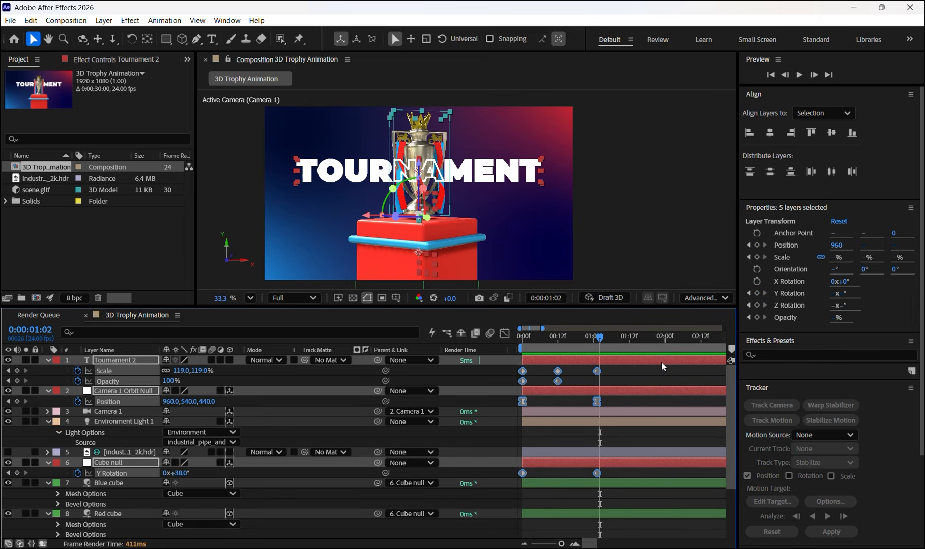
{"action": "key", "text": "ctrl+v"}
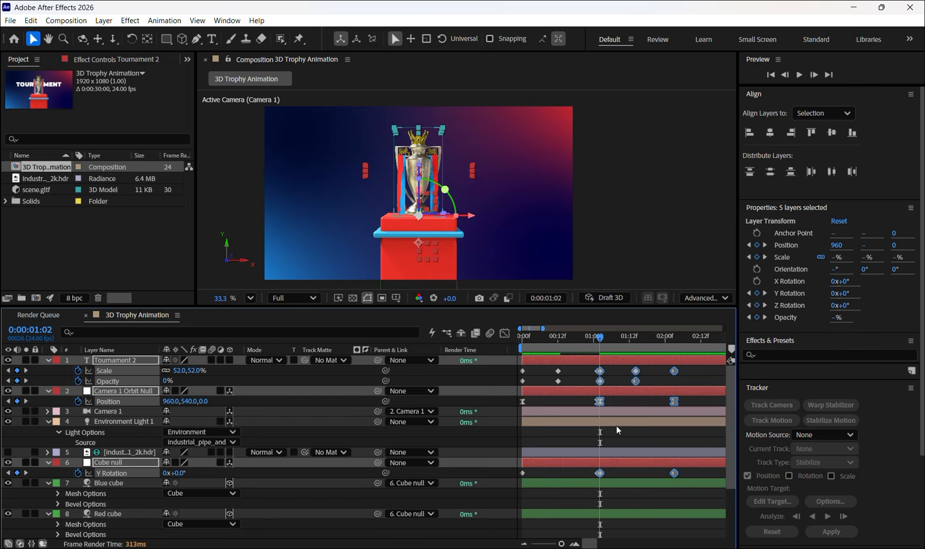
- Time-reverse the pasted keyframes on all five animated layers with the Keyframe Assistant
{"action": "scroll", "coordinate": [648, 488], "scroll_direction": "down", "scroll_amount": 3}
{"action": "scroll", "coordinate": [662, 473], "scroll_direction": "up", "scroll_amount": 3}
{"action": "right_click", "coordinate": [636, 372]}
{"action": "mouse_move", "coordinate": [721, 363]}
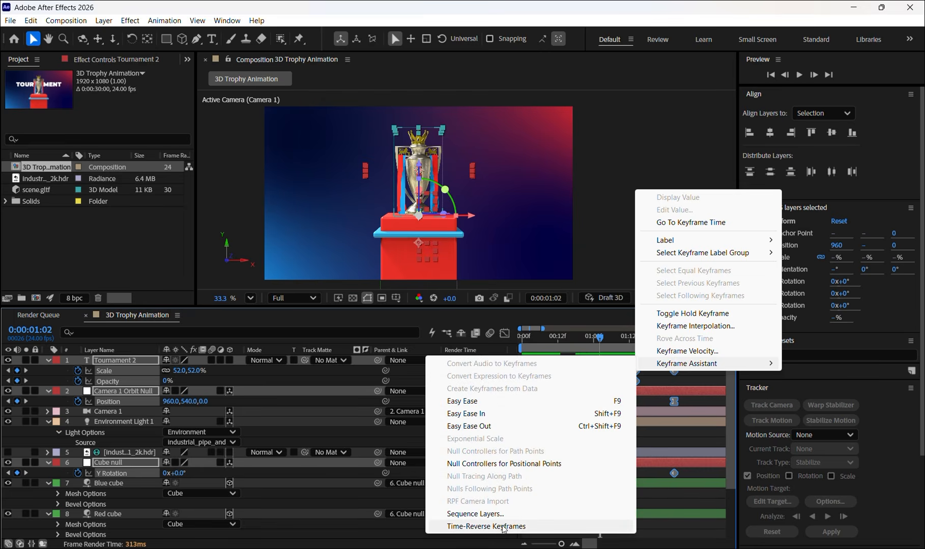
{"action": "left_click", "coordinate": [486, 526]}
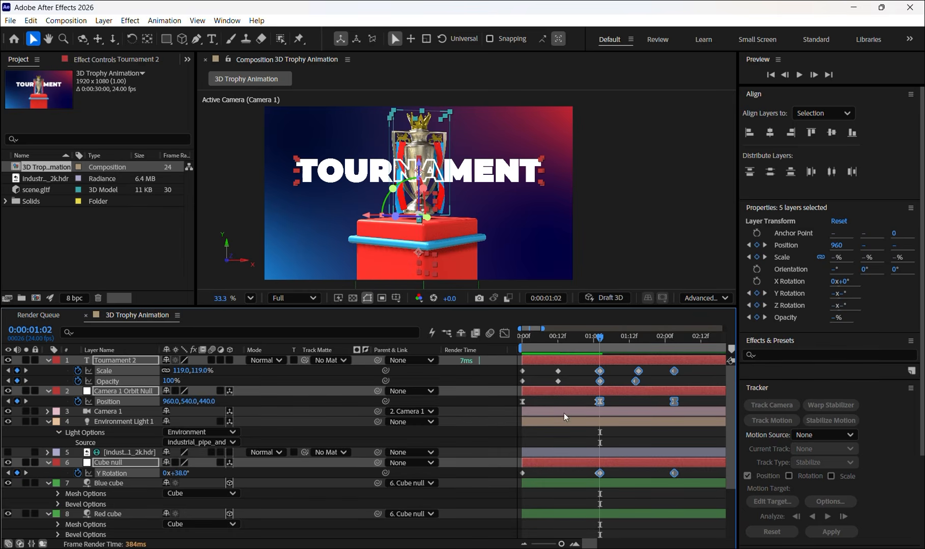
- Scrub through the reversed keyframes and set the end of the work area at 0:00:02:08
{"action": "left_click_drag", "start_coordinate": [596, 340], "coordinate": [675, 362]}
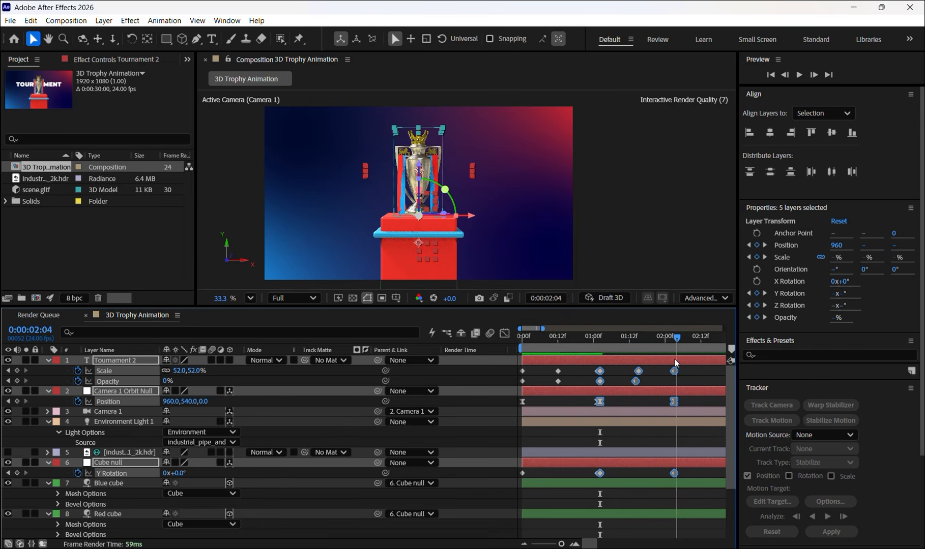
{"action": "left_click_drag", "start_coordinate": [582, 338], "coordinate": [688, 336]}
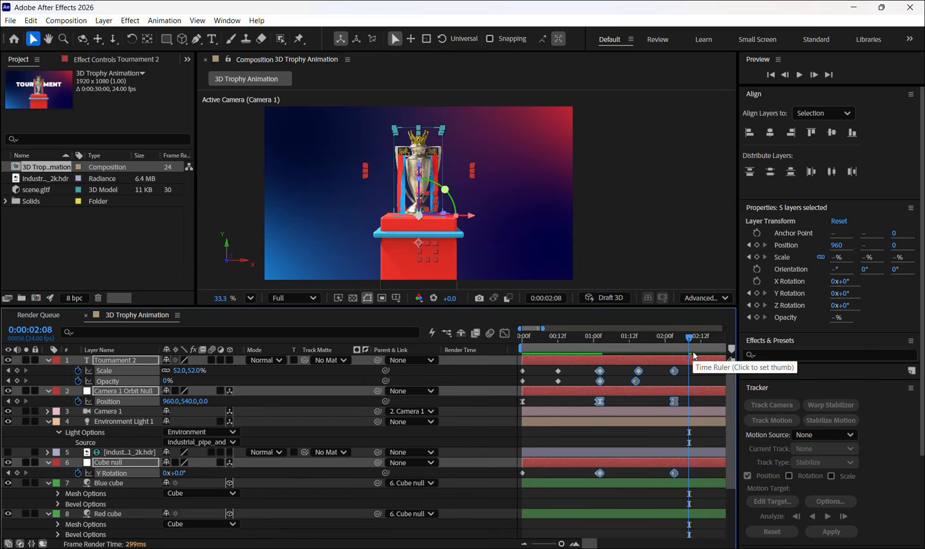
{"action": "key", "text": "n"}
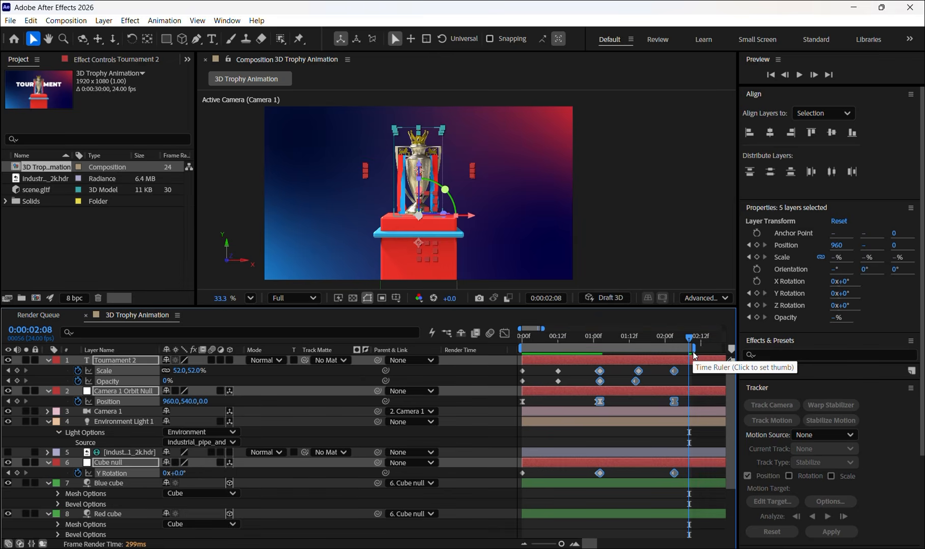
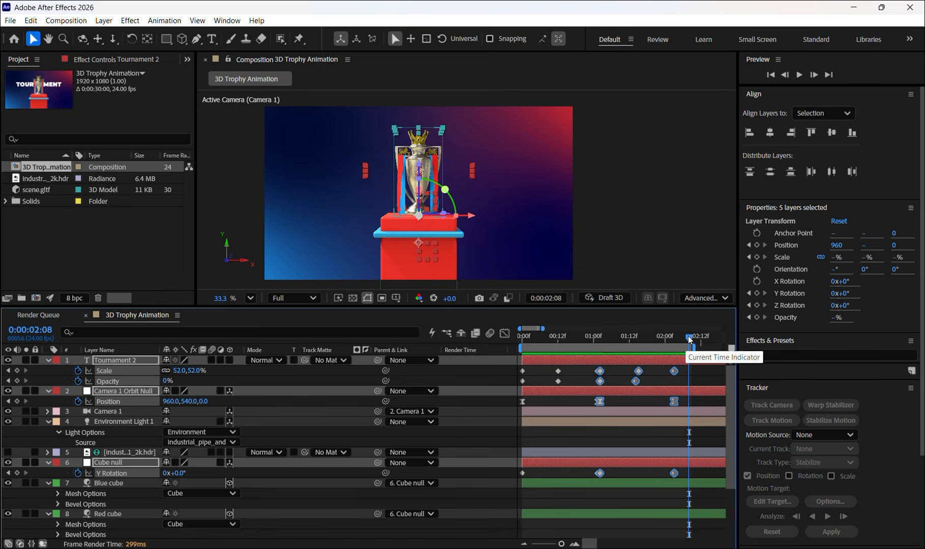
- Play back the animation with its reversed return, and check the frame at 0:00:00:16
{"action": "key", "text": "space"}
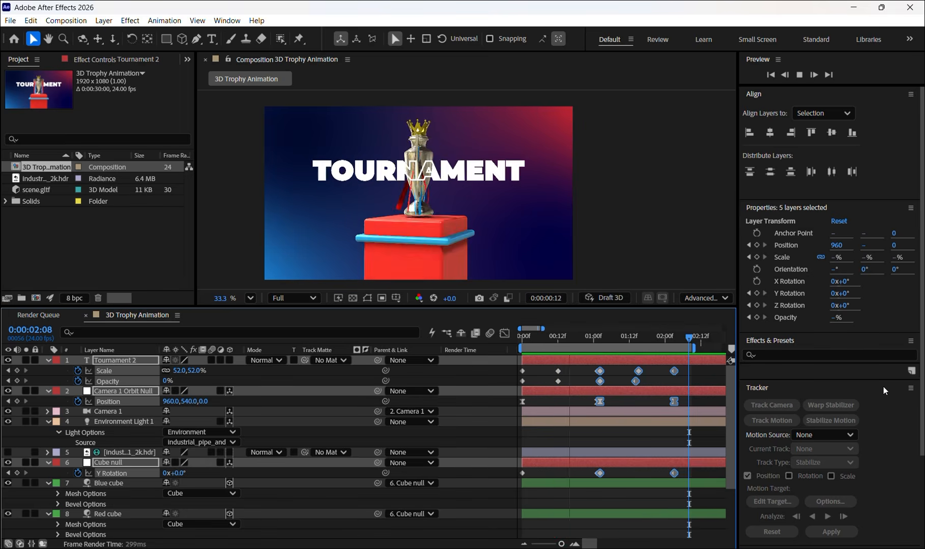
{"action": "key", "text": "space"}
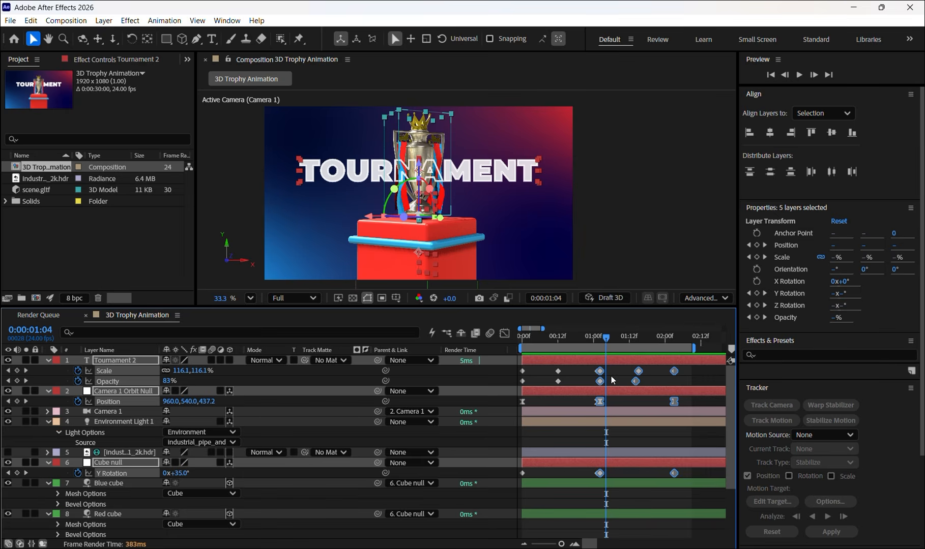
{"action": "mouse_move", "coordinate": [602, 374]}
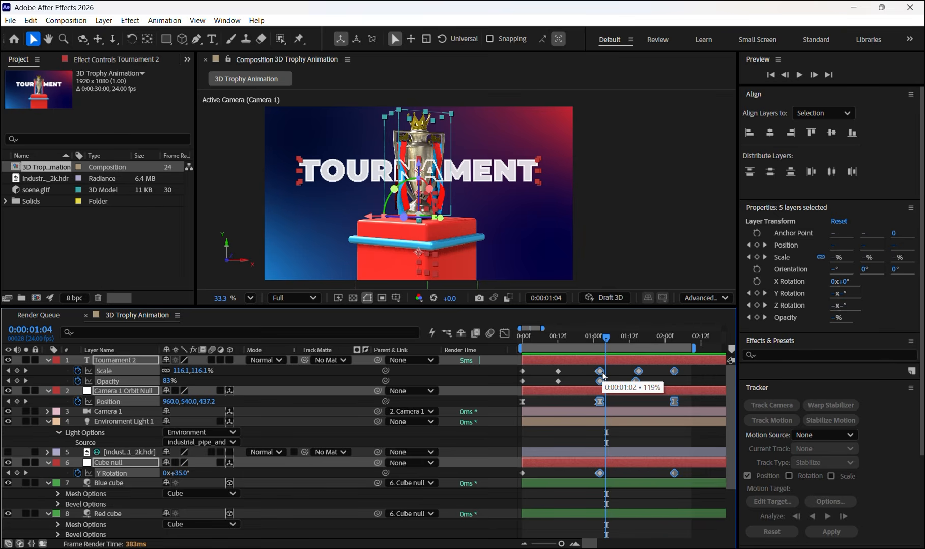
{"action": "left_click_drag", "start_coordinate": [606, 337], "coordinate": [570, 343]}
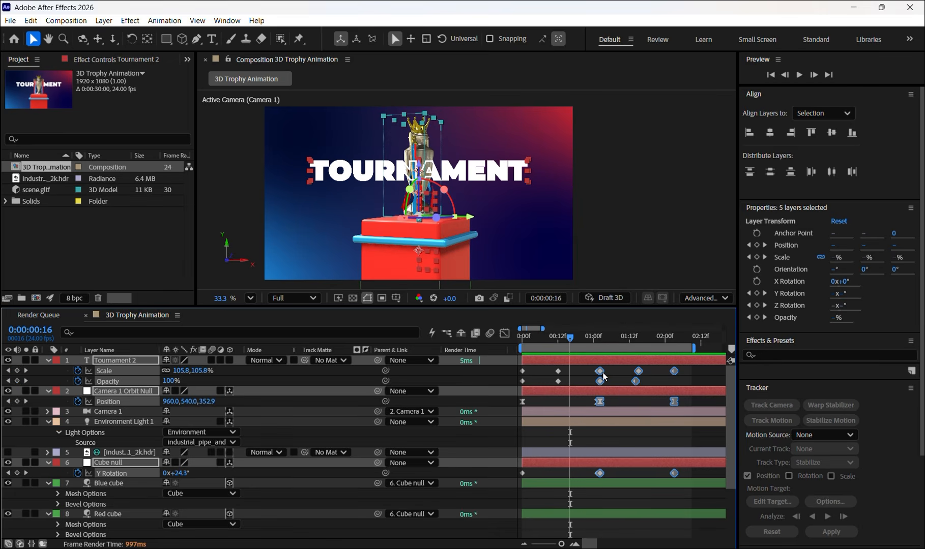
- Move the reversed keyframes on all five layers to start at 0:00:01:10, and extend the work area just past the last keyframes
{"action": "scroll", "coordinate": [637, 444], "scroll_direction": "down", "scroll_amount": 2}
{"action": "scroll", "coordinate": [605, 375], "scroll_direction": "up", "scroll_amount": 2}
{"action": "left_click_drag", "start_coordinate": [602, 372], "coordinate": [625, 371]}
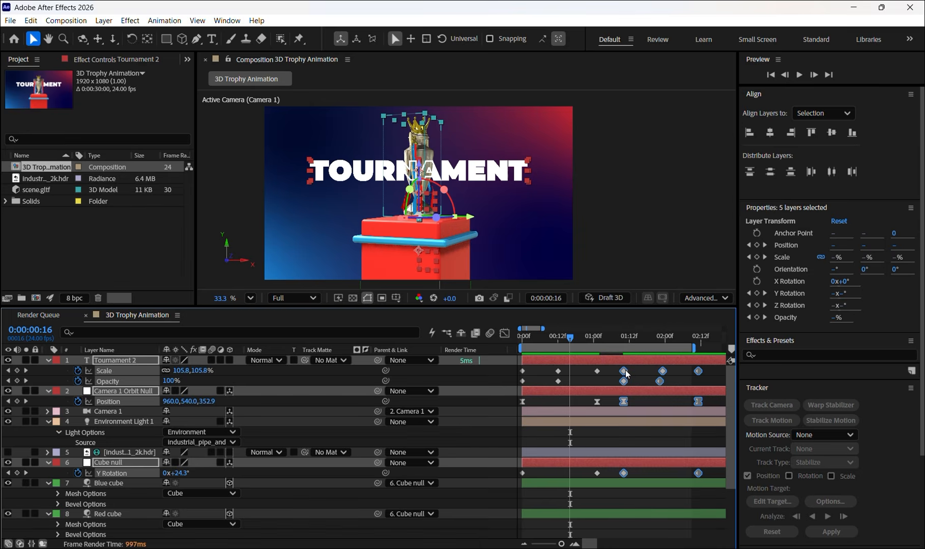
{"action": "left_click_drag", "start_coordinate": [693, 349], "coordinate": [704, 349]}
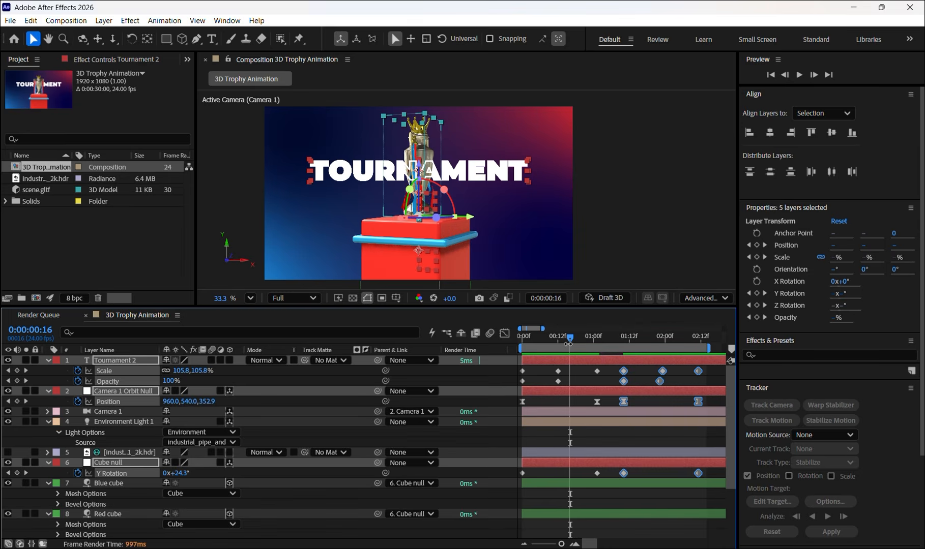
- Preview the animation from 0:00:00:00 to review the hold between the forward and reversed motion
{"action": "left_click_drag", "start_coordinate": [570, 338], "coordinate": [515, 341]}
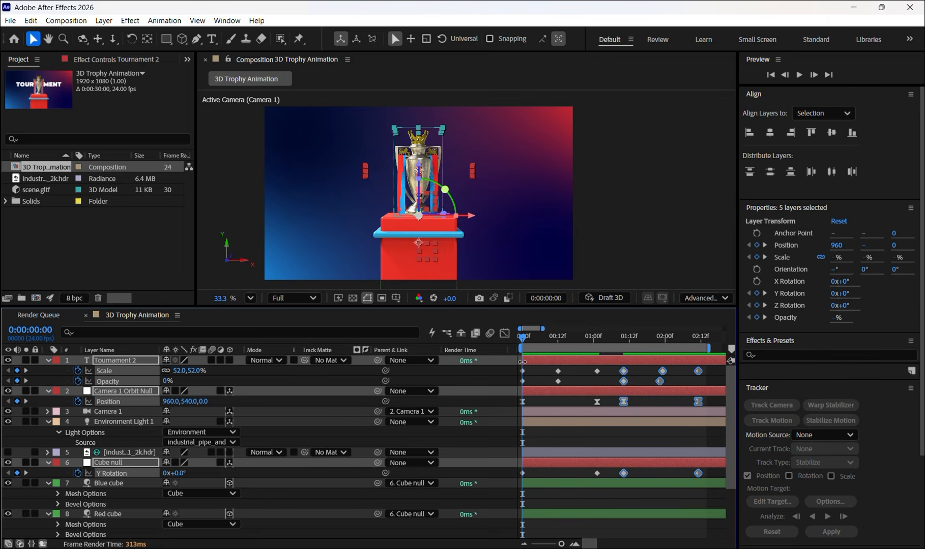
{"action": "key", "text": "space"}
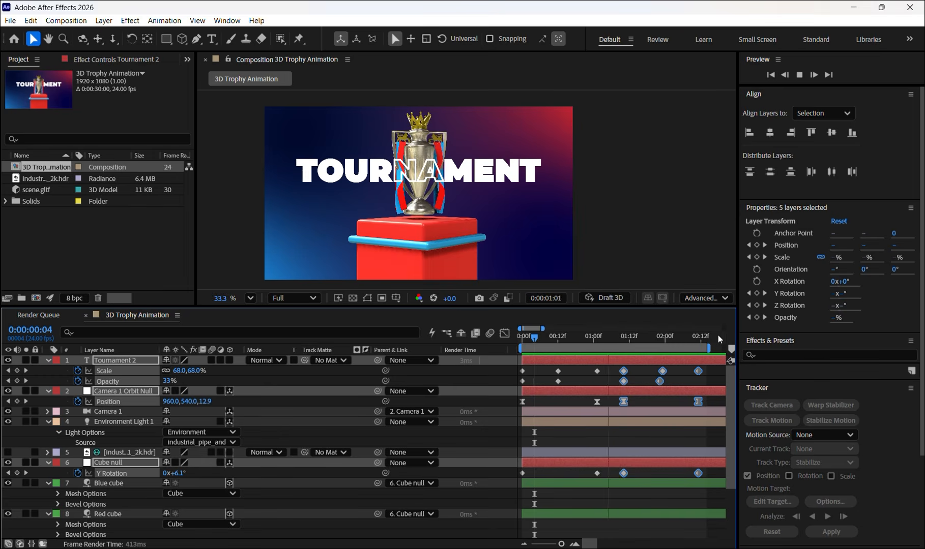
{"action": "key", "text": "space"}
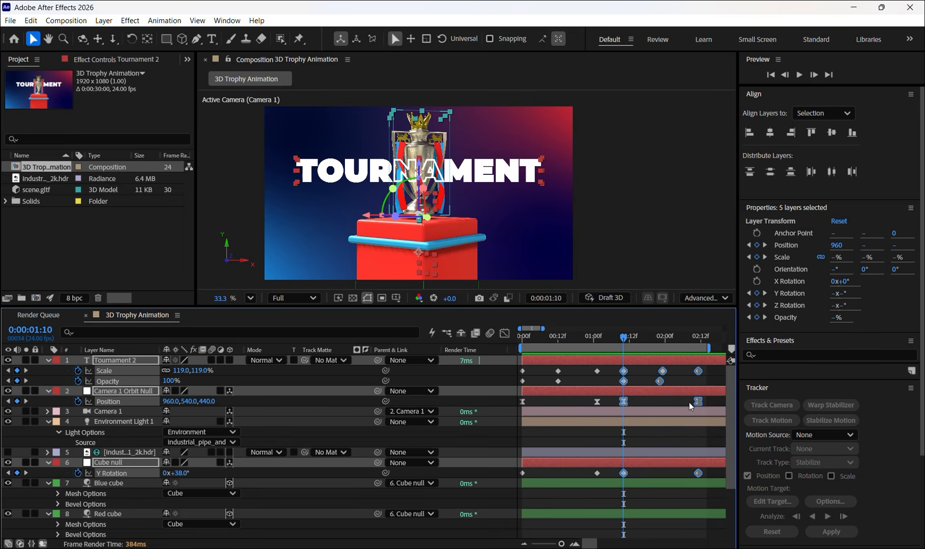
{"action": "left_click", "coordinate": [712, 380]}
{"action": "left_click_drag", "start_coordinate": [719, 368], "coordinate": [554, 528]}
{"action": "scroll", "coordinate": [138, 476], "scroll_direction": "up", "scroll_amount": 3}
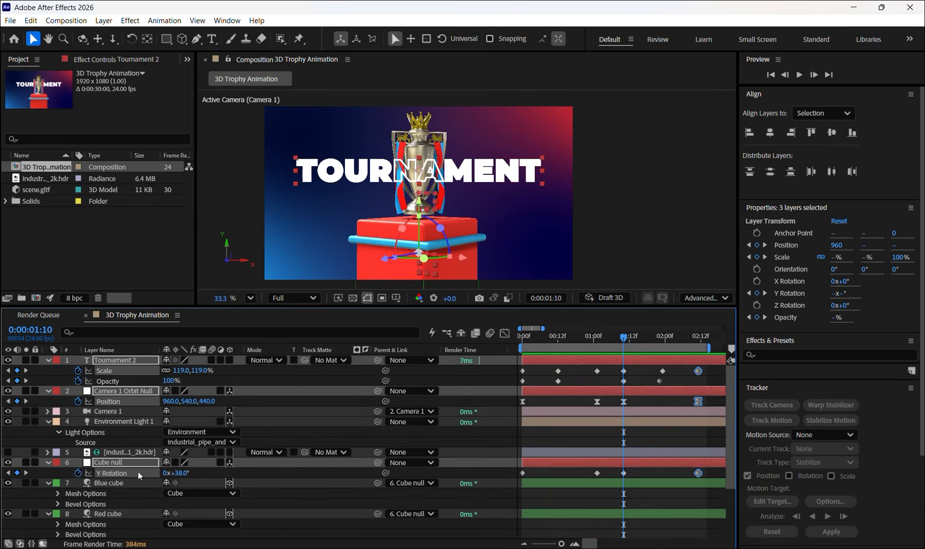
- Select the layers from Tournament 2 down to Tournament, leaving out Background, and toggle the display of their keyframed properties
{"action": "left_click", "coordinate": [106, 351]}
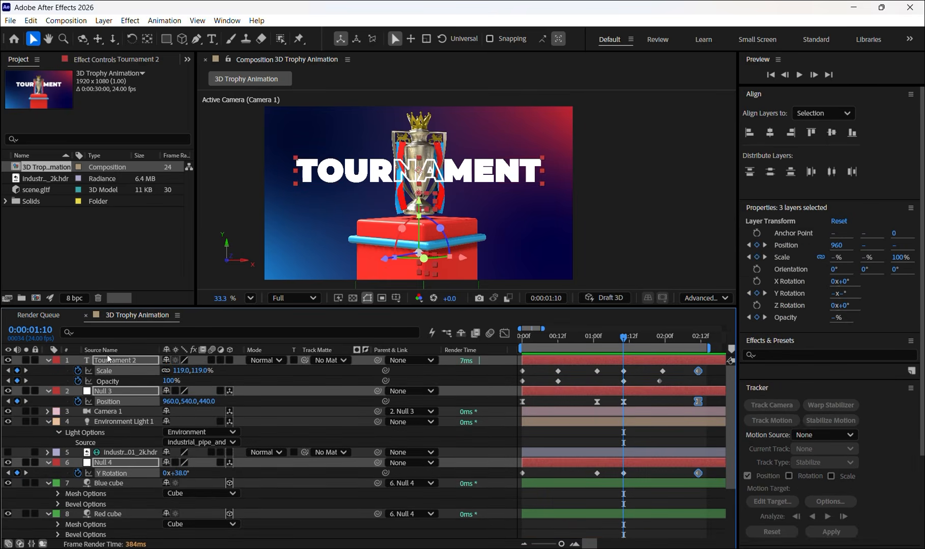
{"action": "left_click", "coordinate": [124, 427]}
{"action": "scroll", "coordinate": [122, 460], "scroll_direction": "down", "scroll_amount": 3}
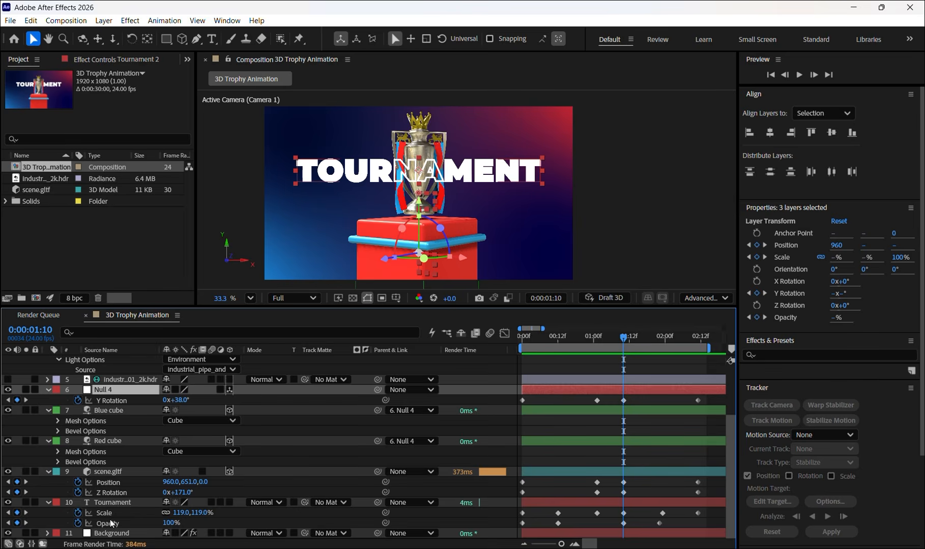
{"action": "key", "text": "ctrl+a"}
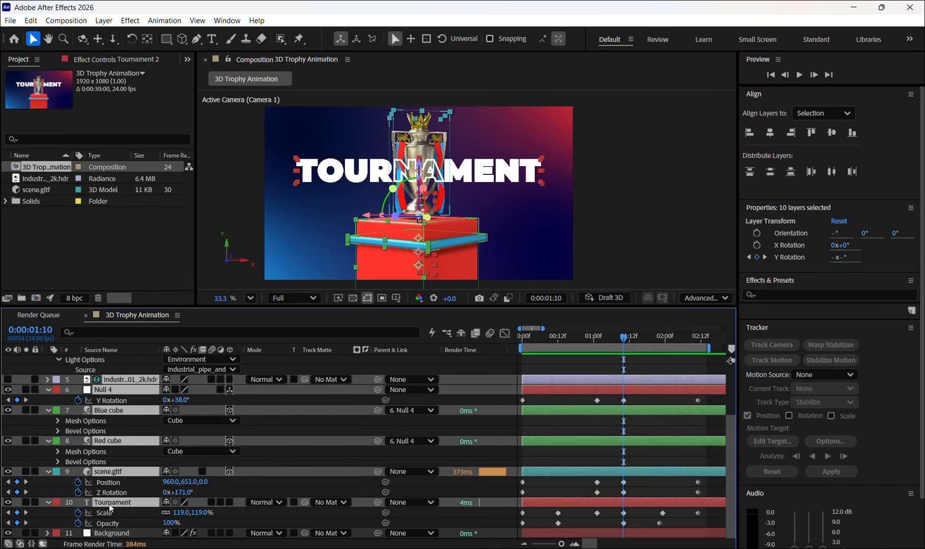
{"action": "key", "text": "u"}
{"action": "key", "text": "u"}
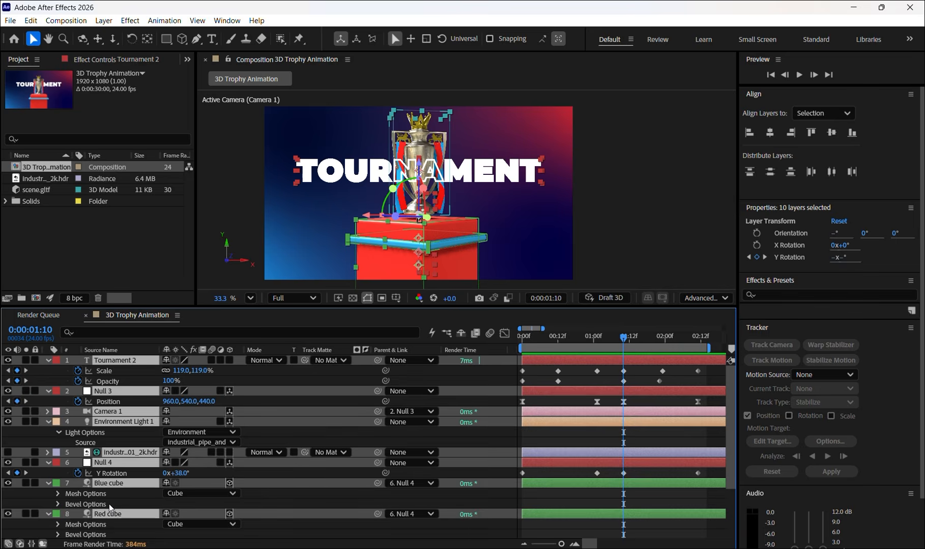
{"action": "scroll", "coordinate": [108, 504], "scroll_direction": "down", "scroll_amount": 4}
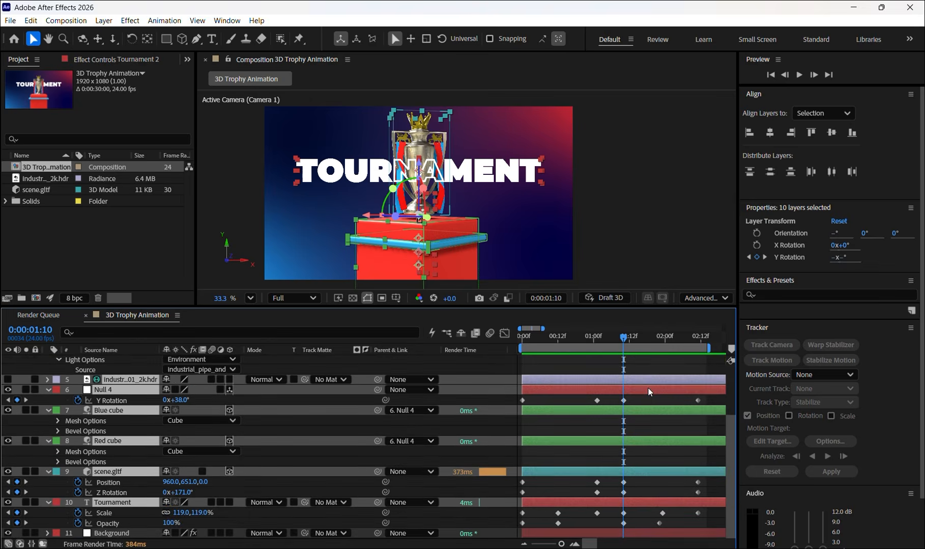
- Select every keyframe on the five animated layers and stretch them proportionally so the last ones land at about 0:00:08:00
{"action": "scroll", "coordinate": [718, 397], "scroll_direction": "up", "scroll_amount": 4}
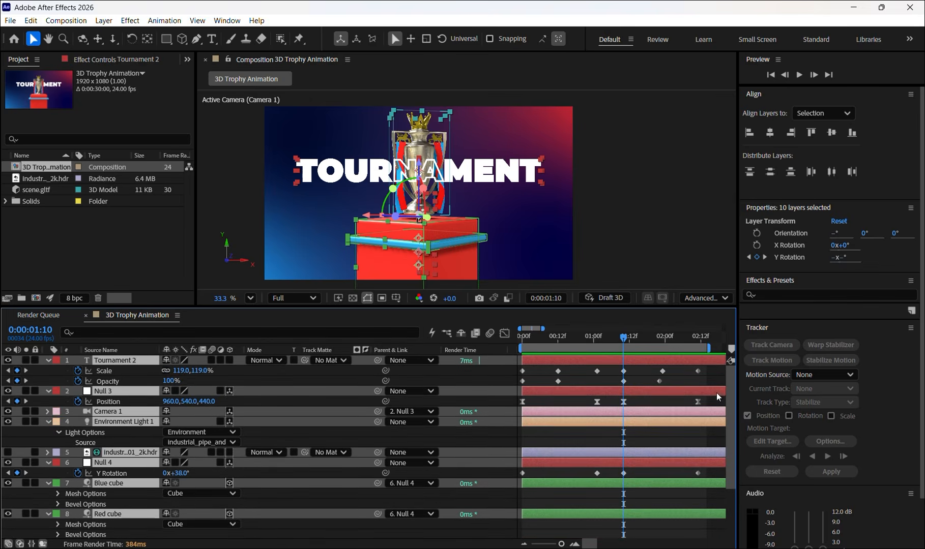
{"action": "left_click", "coordinate": [717, 367]}
{"action": "scroll", "coordinate": [690, 462], "scroll_direction": "down", "scroll_amount": 4}
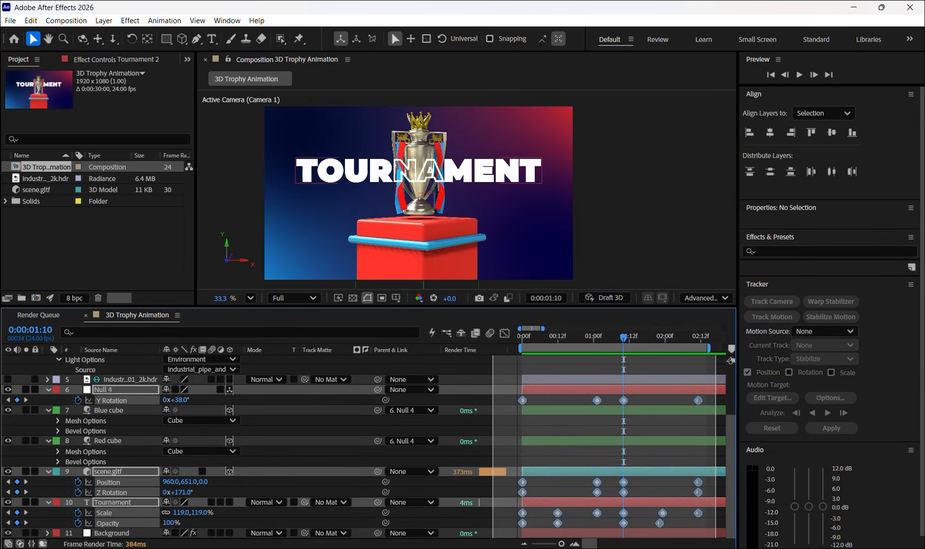
{"action": "left_click_drag", "start_coordinate": [492, 540], "coordinate": [490, 539]}
{"action": "scroll", "coordinate": [584, 476], "scroll_direction": "up", "scroll_amount": 4}
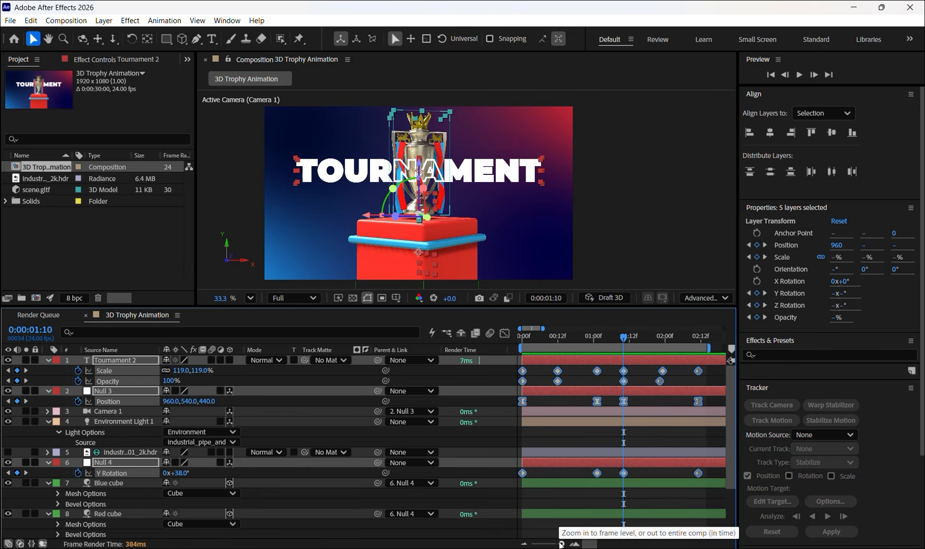
{"action": "left_click_drag", "start_coordinate": [560, 544], "coordinate": [556, 544]}
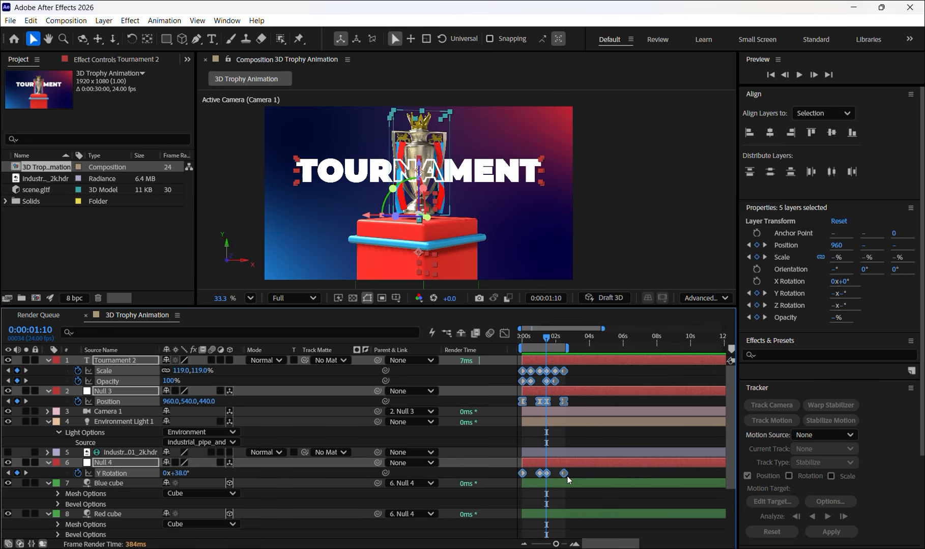
{"action": "left_click_drag", "start_coordinate": [564, 473], "coordinate": [656, 490]}
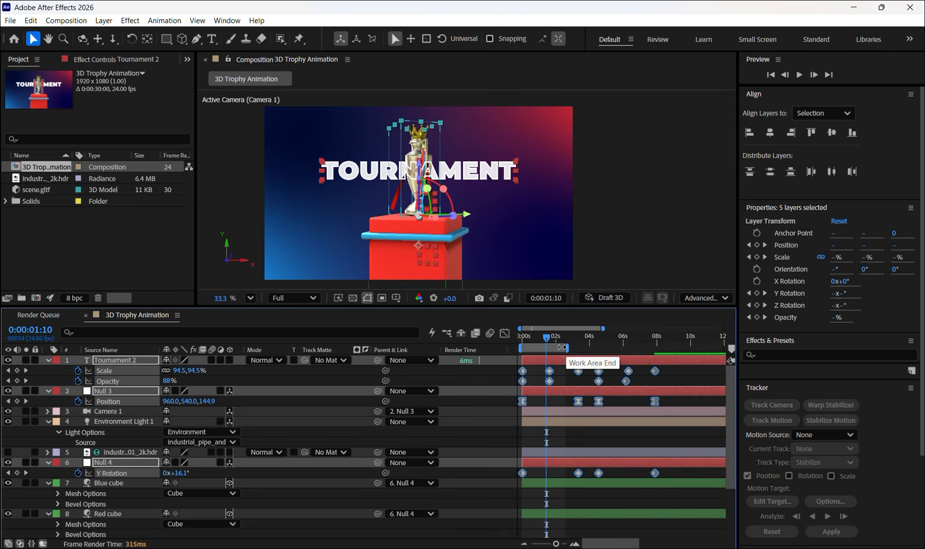
- Extend the end of the work area just past the stretched keyframes and preview the slowed animation from 0:00:00:00
{"action": "left_click_drag", "start_coordinate": [561, 347], "coordinate": [663, 354]}
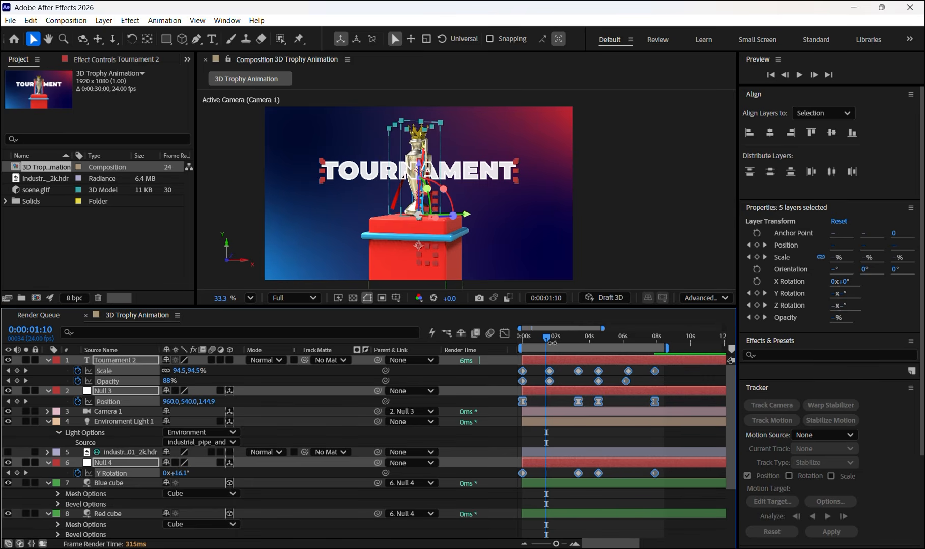
{"action": "left_click_drag", "start_coordinate": [547, 339], "coordinate": [522, 338]}
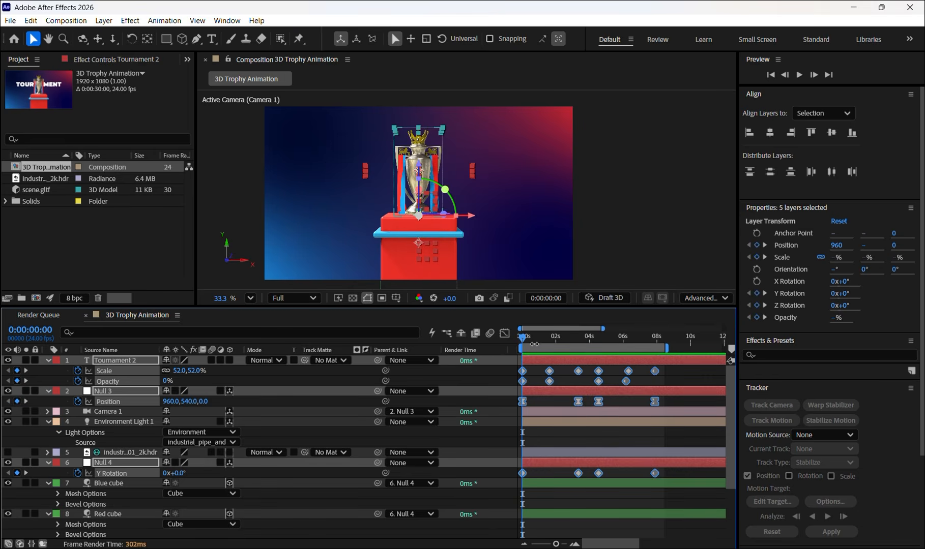
{"action": "key", "text": "space"}
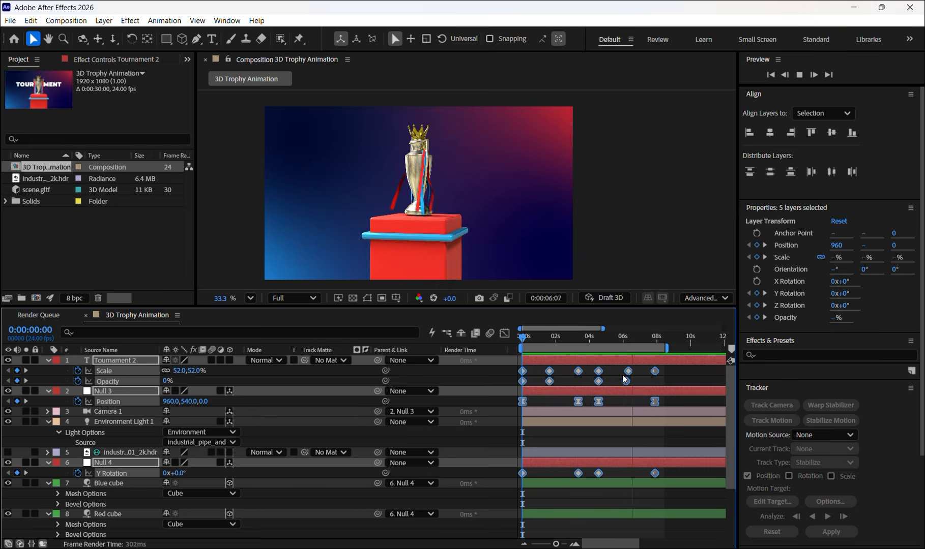
{"action": "key", "text": "space"}
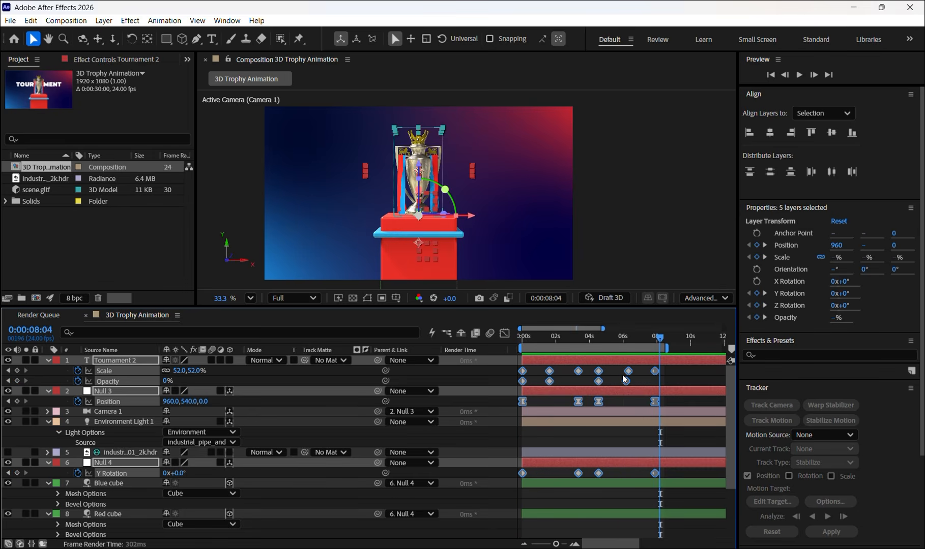